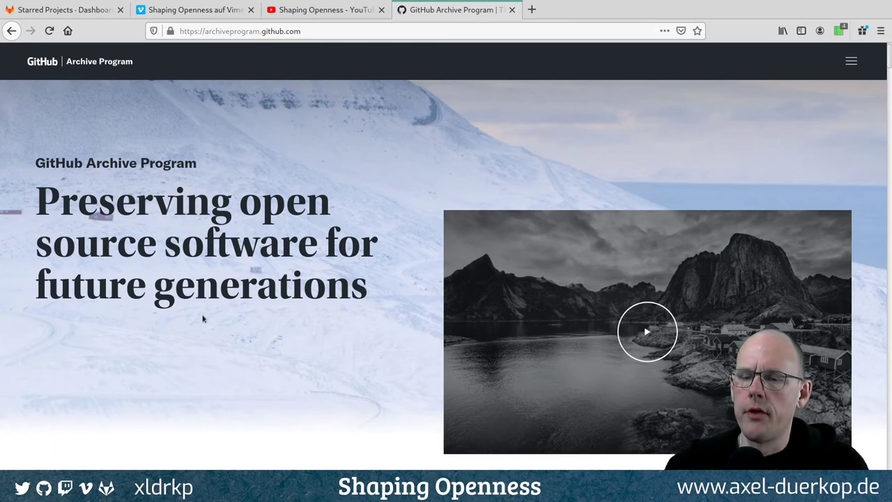
Go back to the GitLab starred projects tab and open the Report project
{"action": "left_click", "coordinate": [64, 10]}
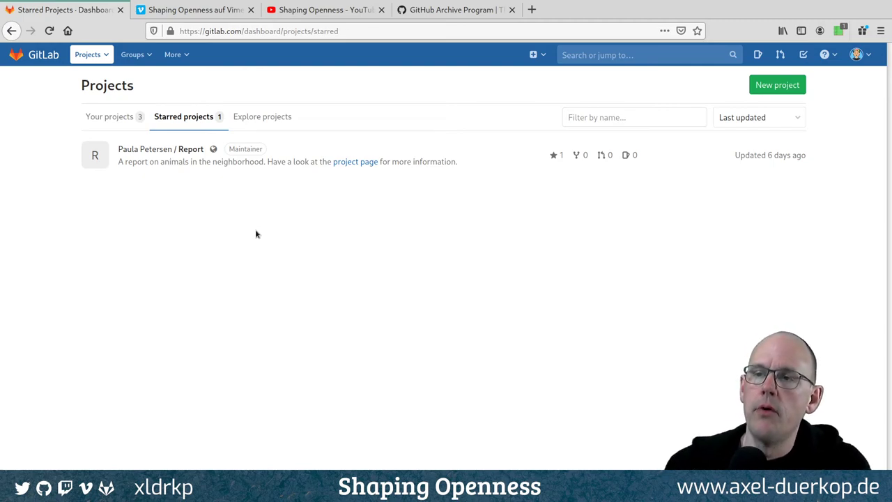
{"action": "left_click", "coordinate": [163, 154]}
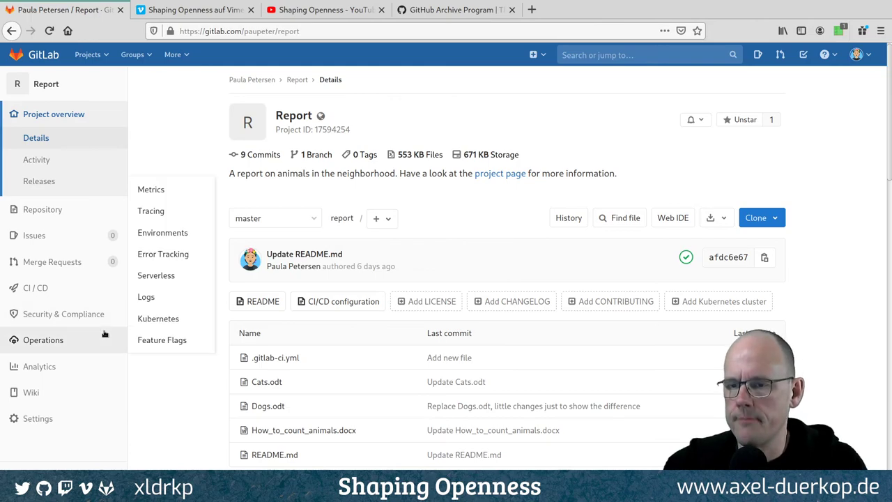
Review the Report project's members under Settings > Members, then return to its overview
{"action": "mouse_move", "coordinate": [80, 367]}
{"action": "mouse_move", "coordinate": [62, 422]}
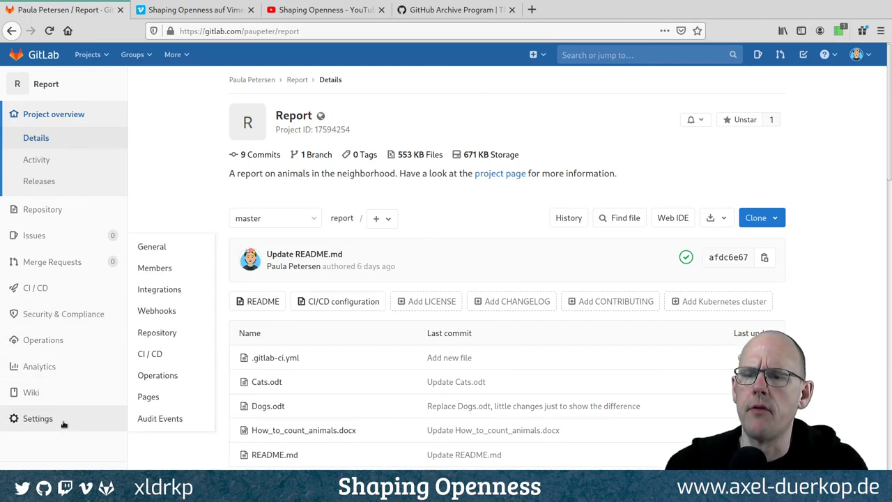
{"action": "left_click", "coordinate": [155, 269]}
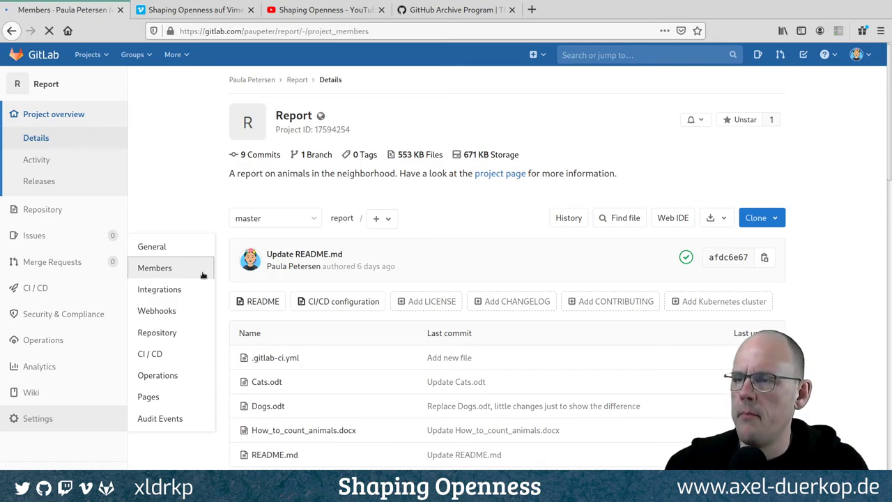
{"action": "scroll", "coordinate": [307, 287], "scroll_direction": "down", "scroll_amount": 4}
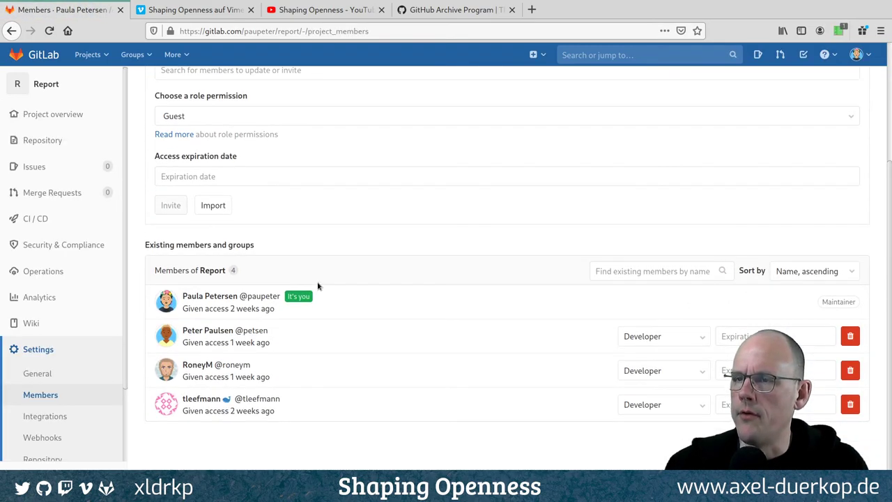
{"action": "scroll", "coordinate": [310, 289], "scroll_direction": "up", "scroll_amount": 2}
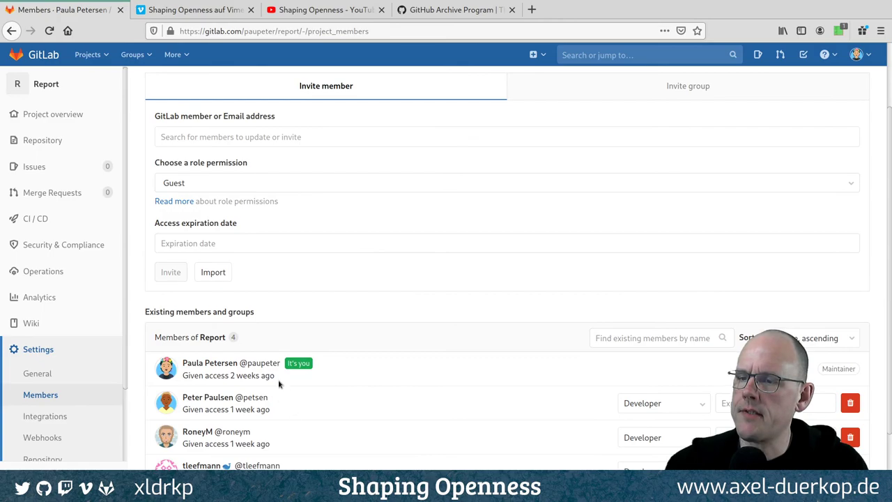
{"action": "scroll", "coordinate": [230, 394], "scroll_direction": "down", "scroll_amount": 2}
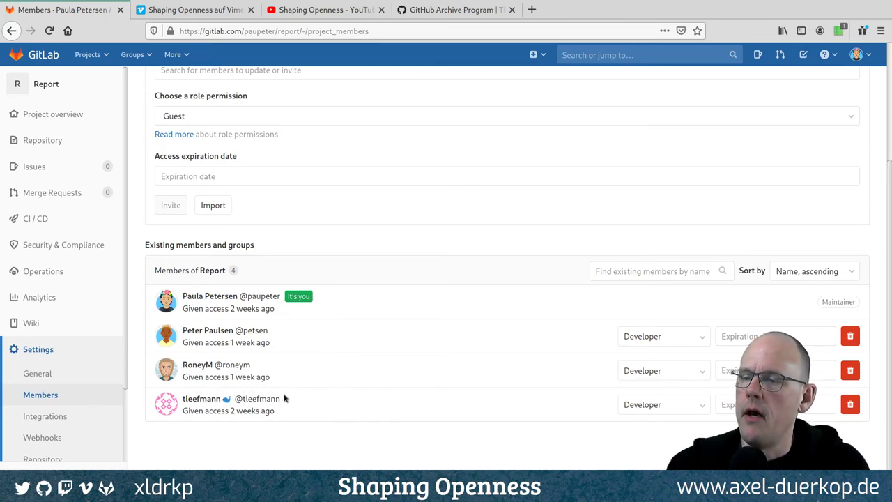
{"action": "scroll", "coordinate": [348, 307], "scroll_direction": "up", "scroll_amount": 3}
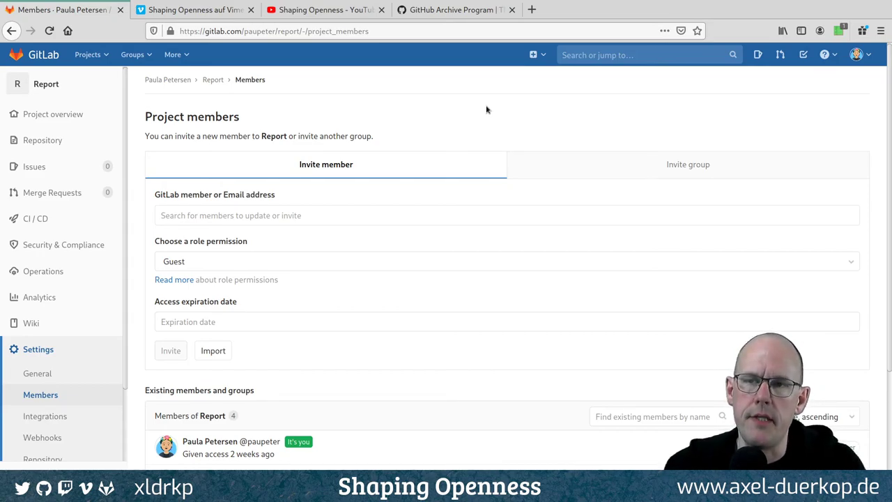
{"action": "left_click", "coordinate": [30, 85]}
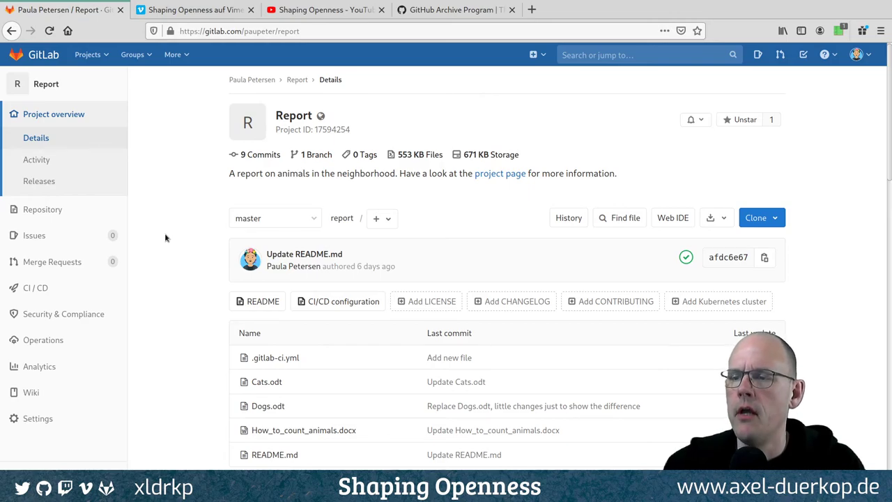
{"action": "scroll", "coordinate": [205, 249], "scroll_direction": "down", "scroll_amount": 5}
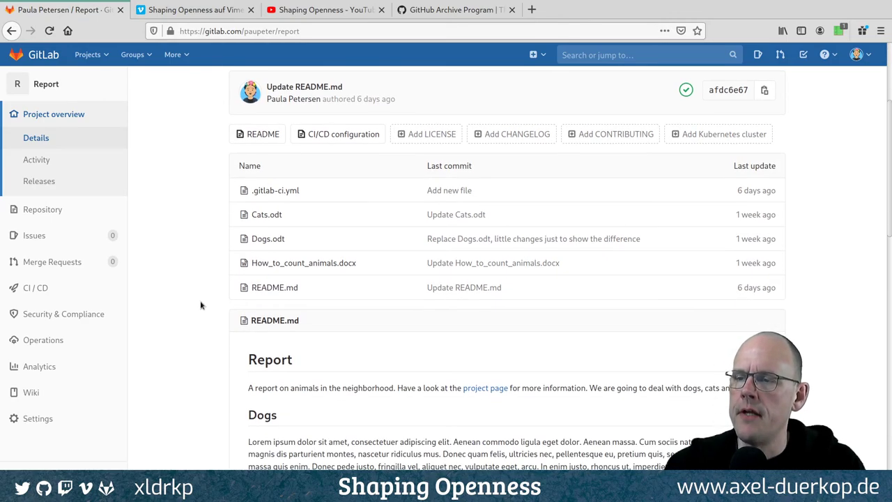
{"action": "scroll", "coordinate": [195, 289], "scroll_direction": "down", "scroll_amount": 5}
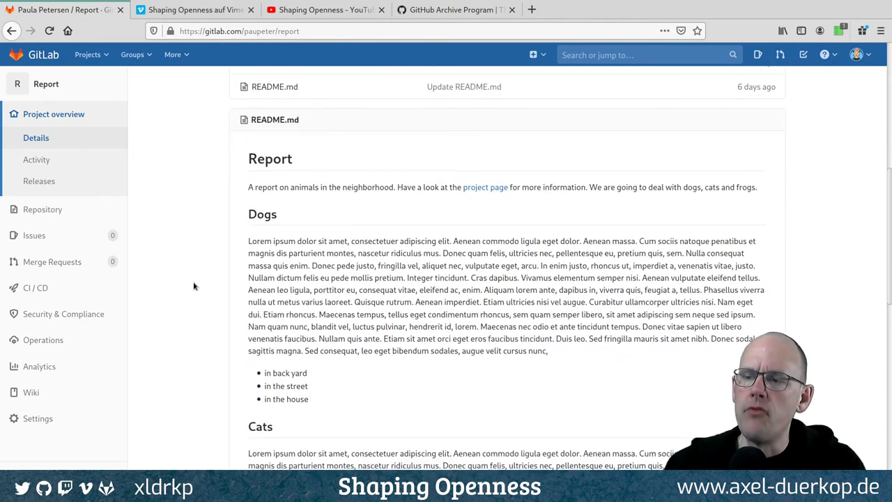
{"action": "scroll", "coordinate": [193, 282], "scroll_direction": "down", "scroll_amount": 2}
{"action": "scroll", "coordinate": [193, 283], "scroll_direction": "up", "scroll_amount": 2}
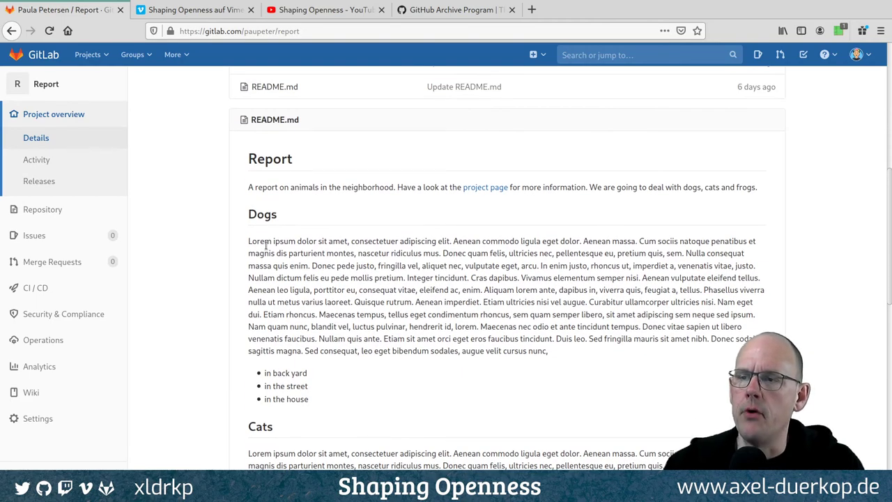
{"action": "scroll", "coordinate": [209, 337], "scroll_direction": "up", "scroll_amount": 4}
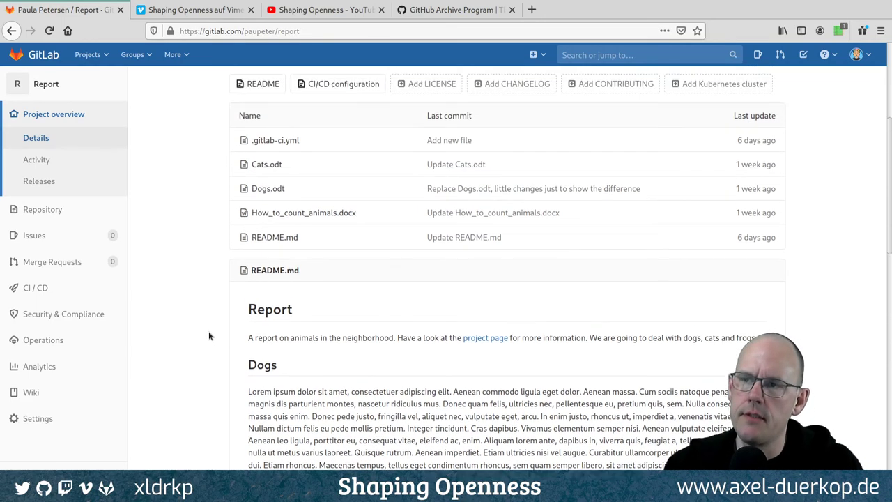
{"action": "scroll", "coordinate": [210, 336], "scroll_direction": "up", "scroll_amount": 3}
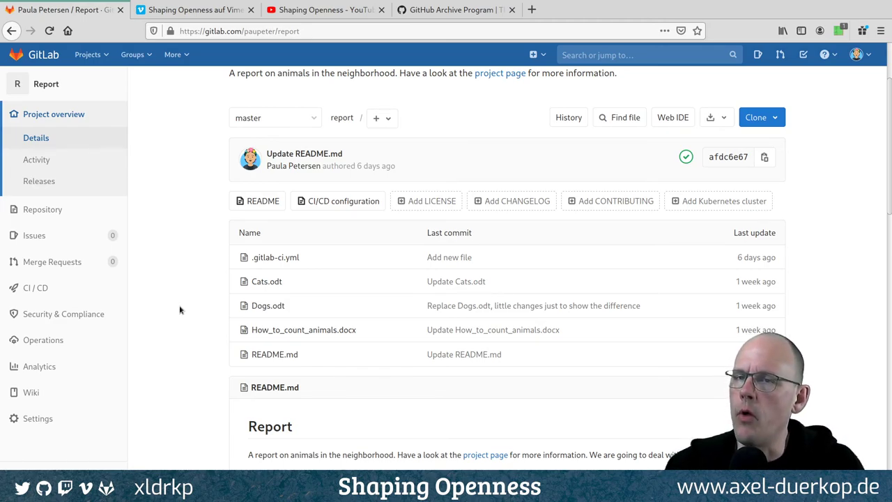
{"action": "scroll", "coordinate": [179, 309], "scroll_direction": "up", "scroll_amount": 3}
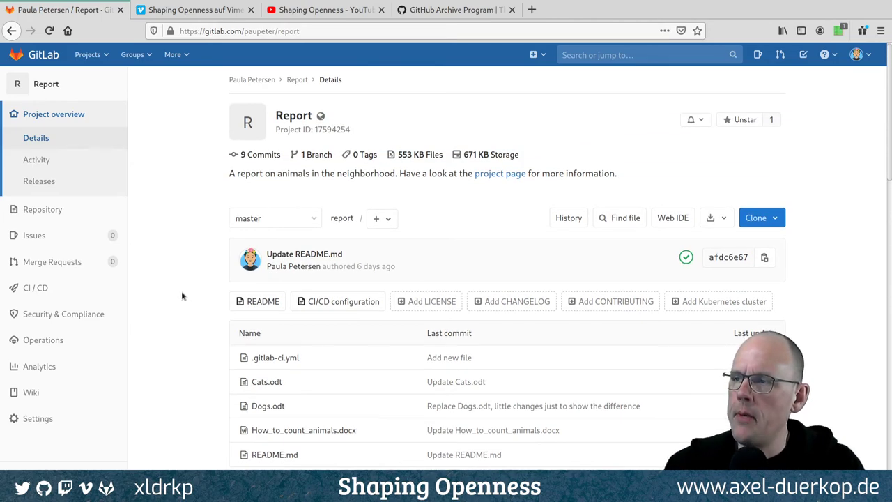
{"action": "scroll", "coordinate": [176, 299], "scroll_direction": "down", "scroll_amount": 3}
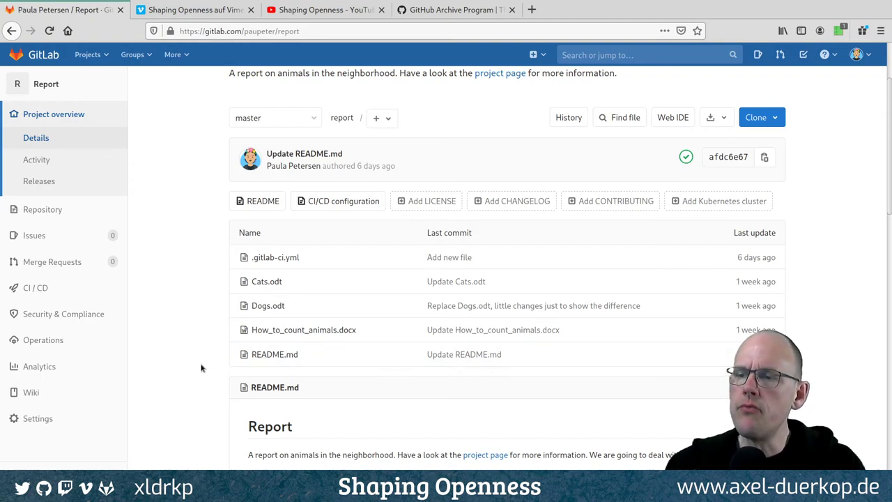
{"action": "scroll", "coordinate": [199, 369], "scroll_direction": "down", "scroll_amount": 9}
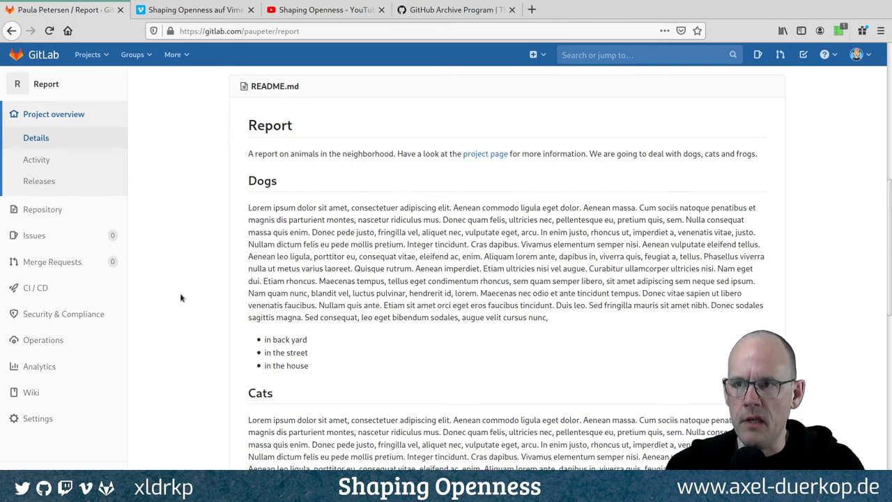
{"action": "scroll", "coordinate": [180, 297], "scroll_direction": "up", "scroll_amount": 6}
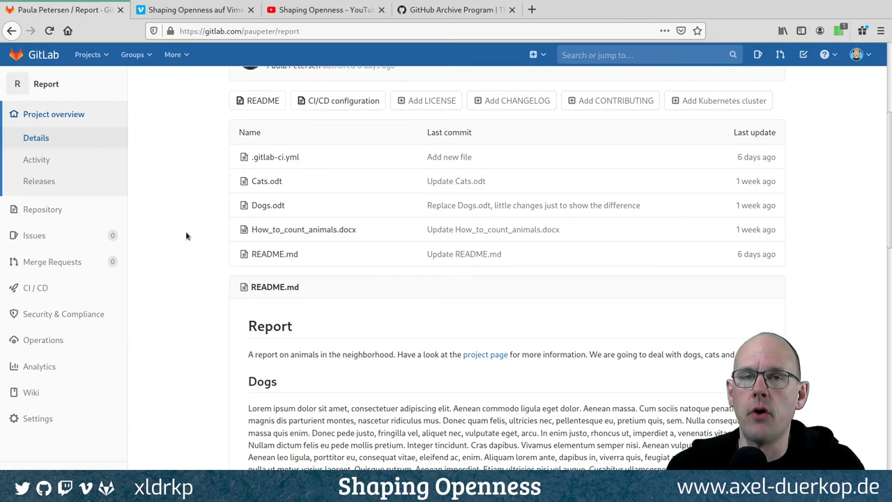
{"action": "left_click", "coordinate": [265, 158]}
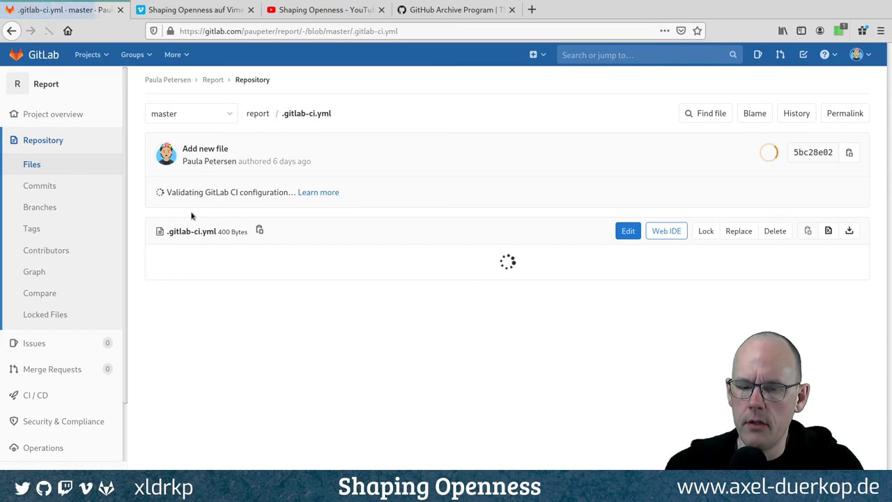
{"action": "key", "text": "ctrl+plus"}
{"action": "key", "text": "ctrl+plus"}
{"action": "key", "text": "ctrl+plus"}
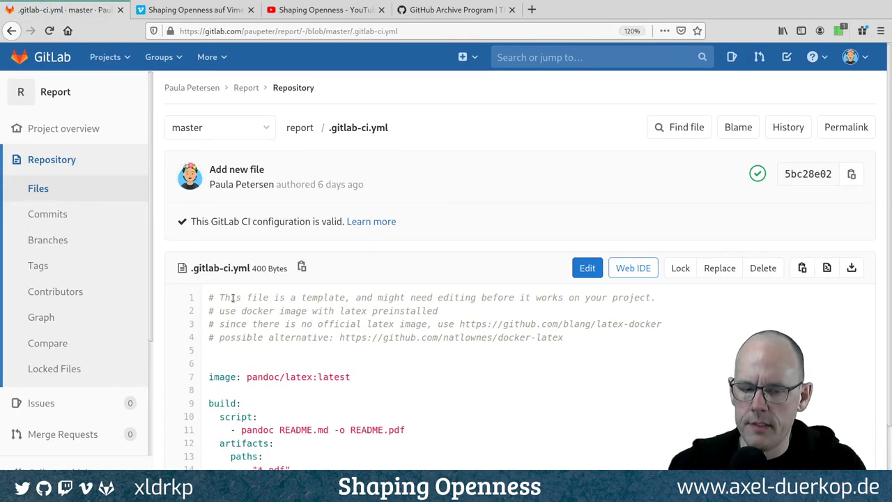
{"action": "scroll", "coordinate": [233, 302], "scroll_direction": "down", "scroll_amount": 3}
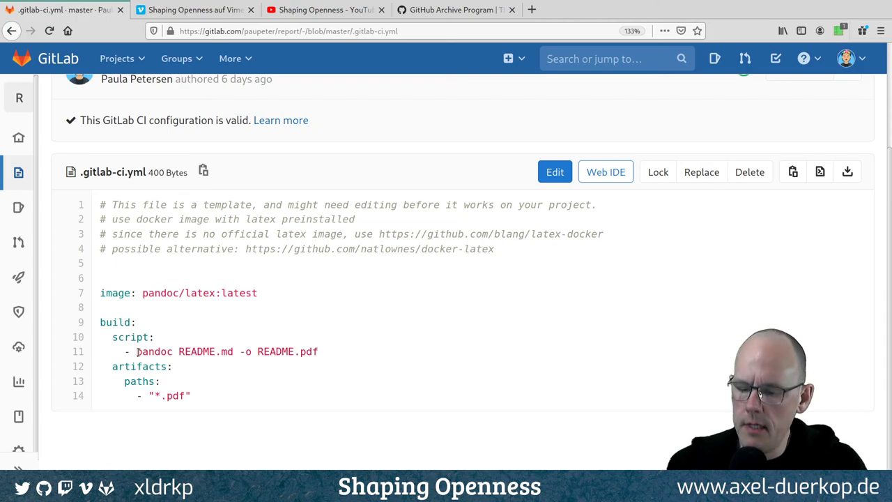
{"action": "key", "text": "ctrl+0"}
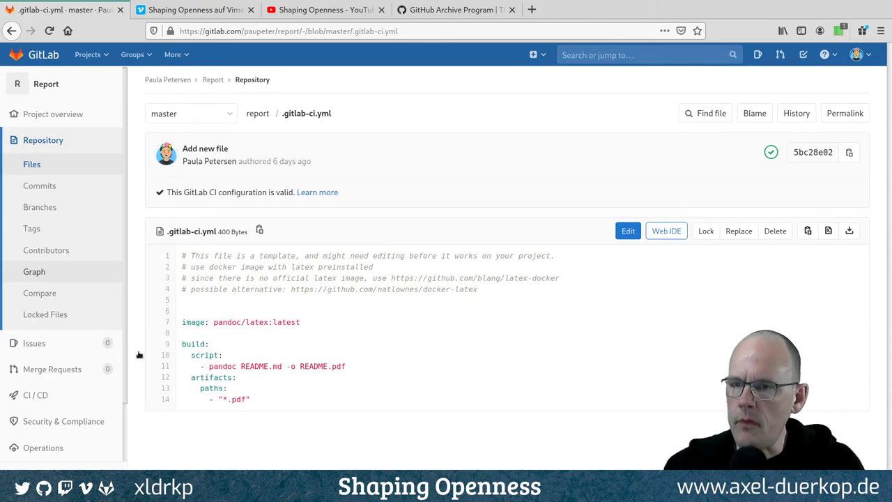
{"action": "left_click", "coordinate": [68, 85]}
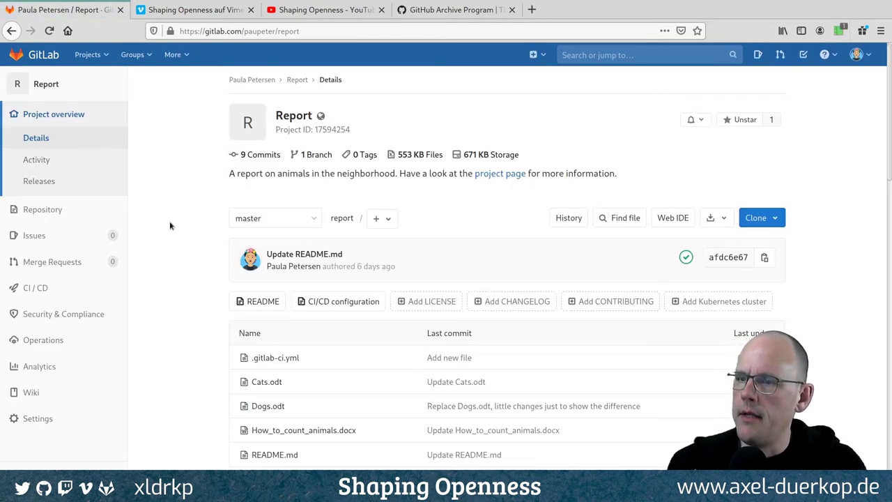
{"action": "left_click", "coordinate": [716, 217]}
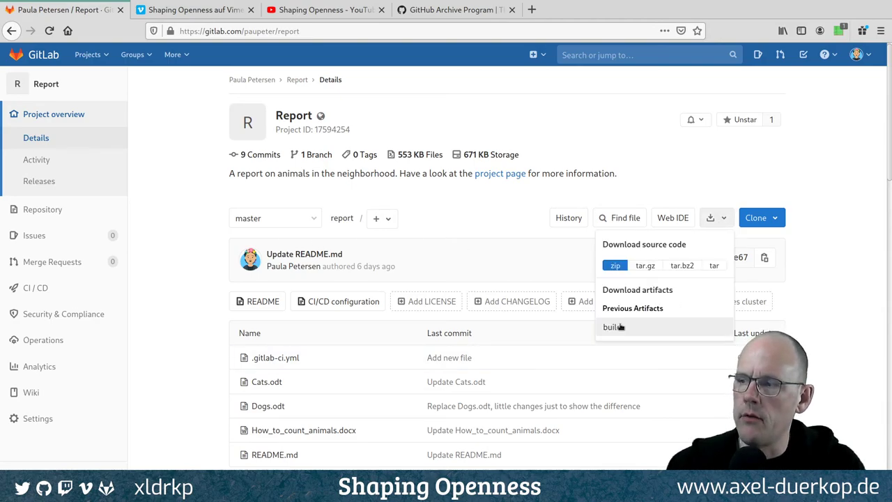
Open the build job of the latest passed pipeline in Report
{"action": "left_click", "coordinate": [175, 271]}
{"action": "mouse_move", "coordinate": [85, 287]}
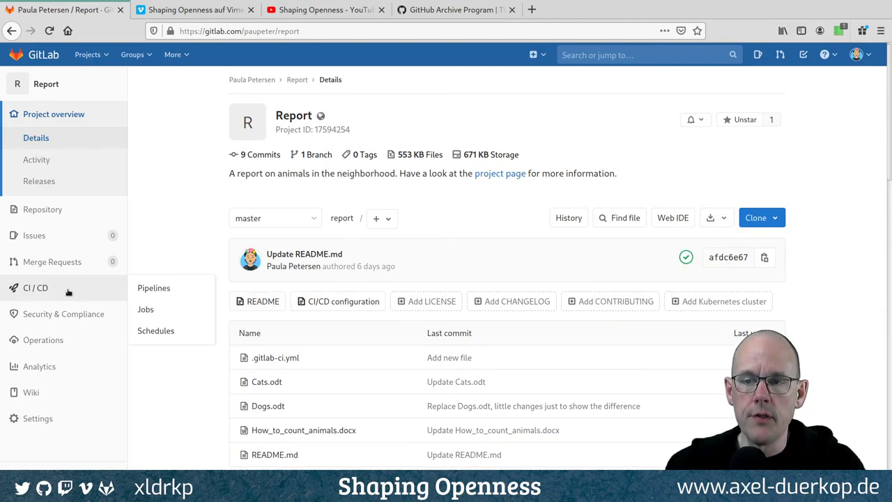
{"action": "left_click", "coordinate": [159, 293]}
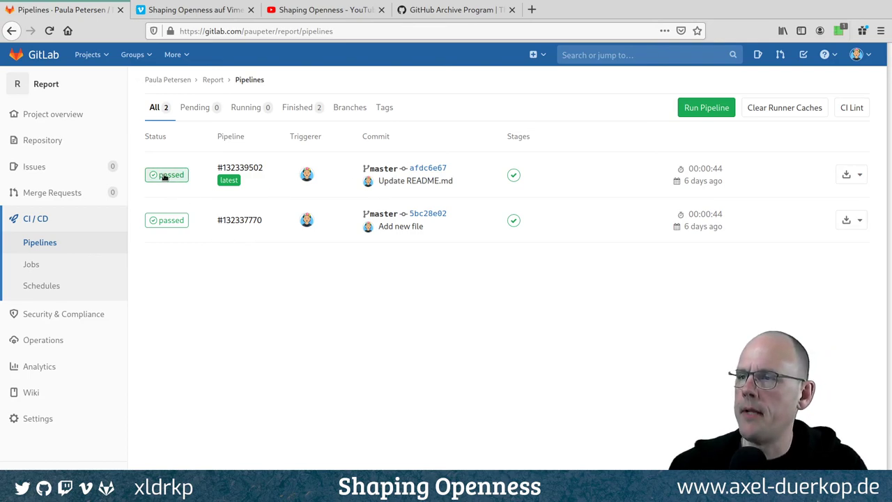
{"action": "left_click", "coordinate": [165, 175]}
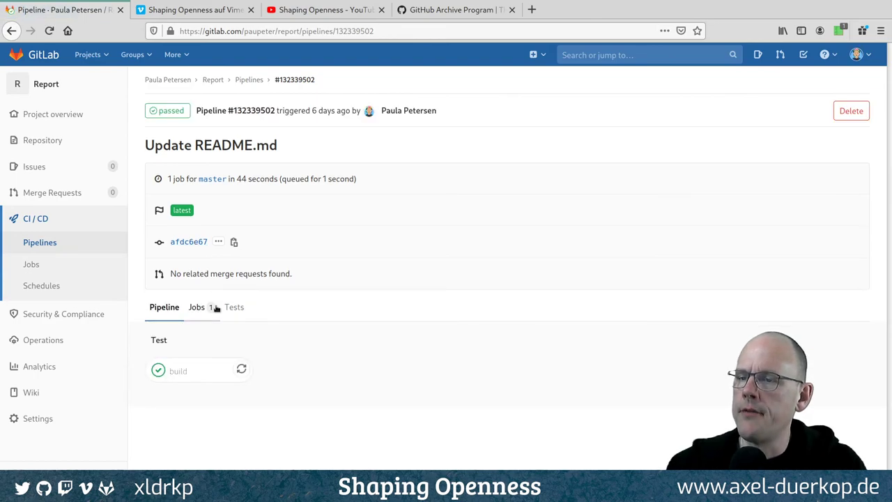
{"action": "left_click", "coordinate": [203, 374]}
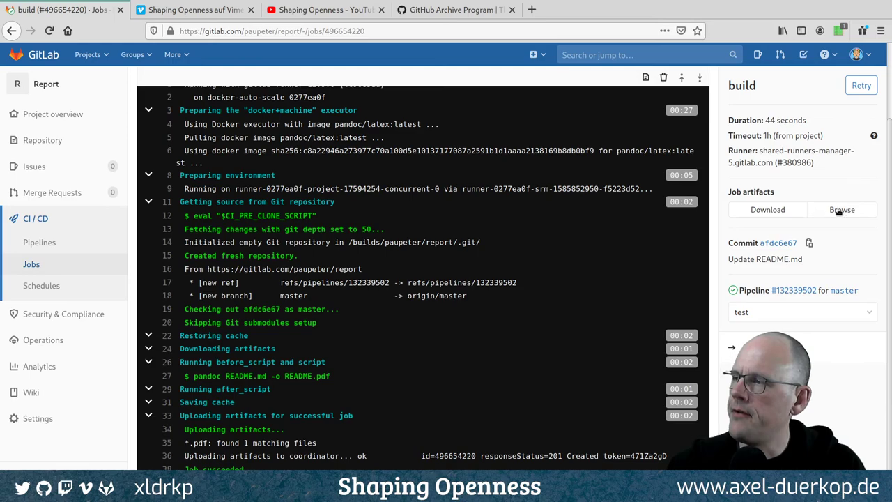
Browse the build job's artifacts and preview the rendered README.pdf report
{"action": "left_click", "coordinate": [838, 210]}
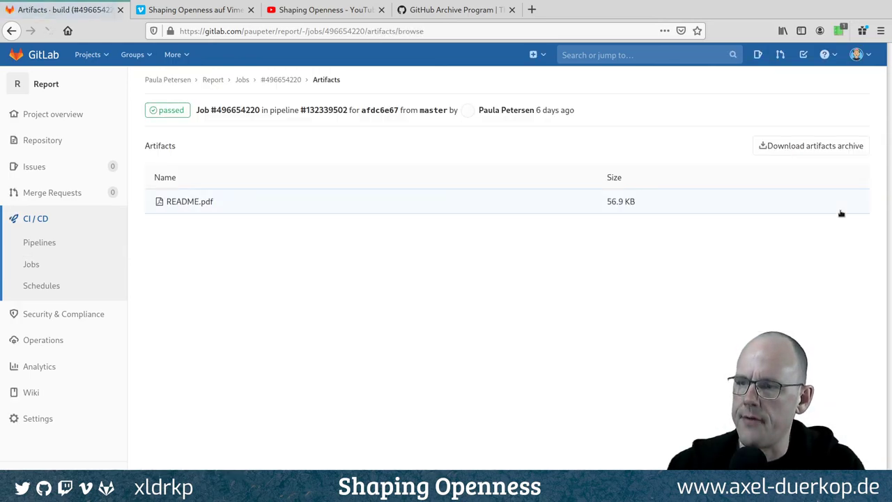
{"action": "left_click", "coordinate": [206, 204]}
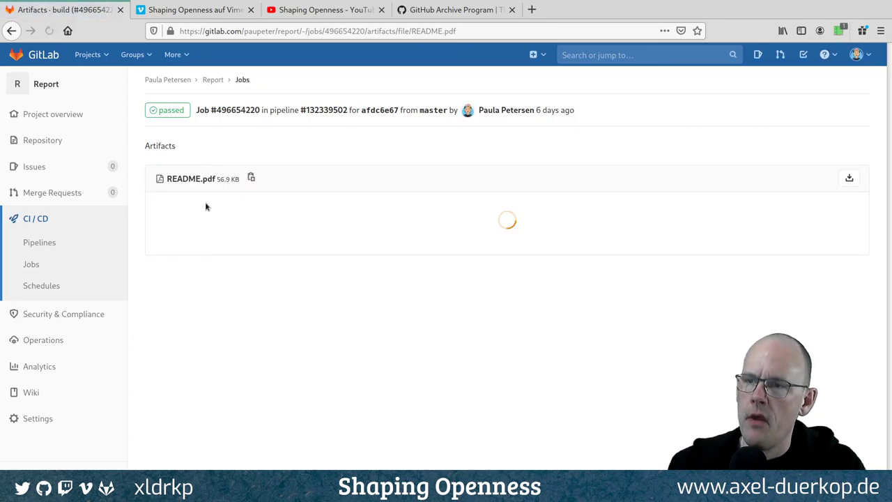
{"action": "scroll", "coordinate": [354, 275], "scroll_direction": "down", "scroll_amount": 6}
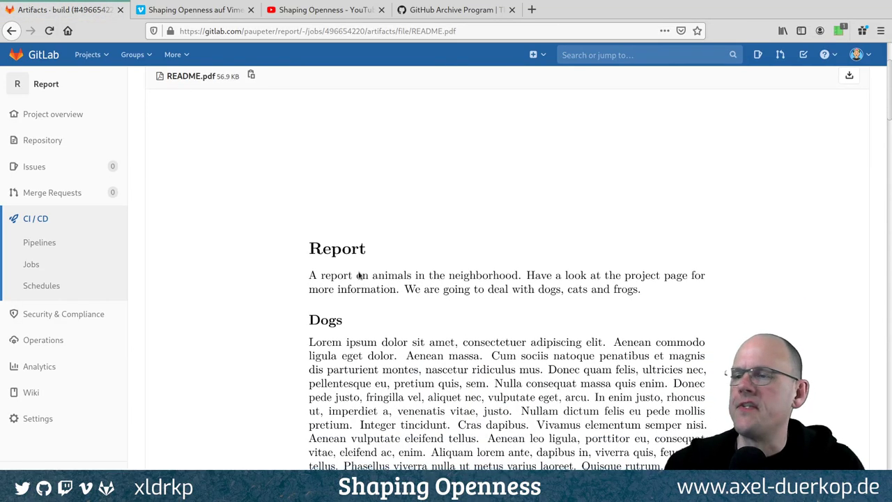
{"action": "scroll", "coordinate": [354, 268], "scroll_direction": "down", "scroll_amount": 10}
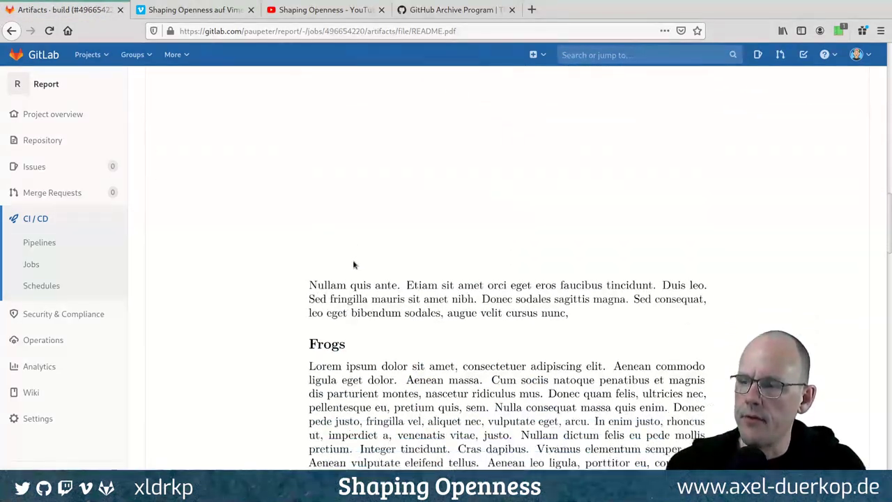
{"action": "scroll", "coordinate": [354, 264], "scroll_direction": "up", "scroll_amount": 15}
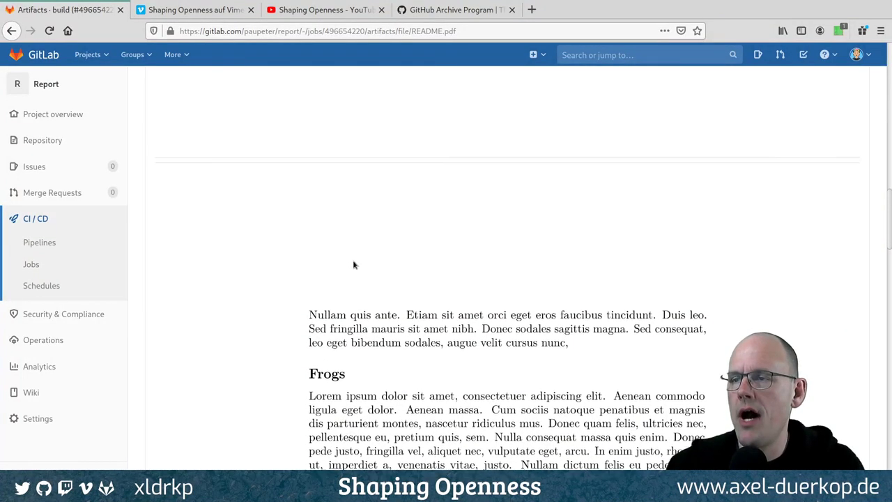
{"action": "scroll", "coordinate": [354, 265], "scroll_direction": "up", "scroll_amount": 2}
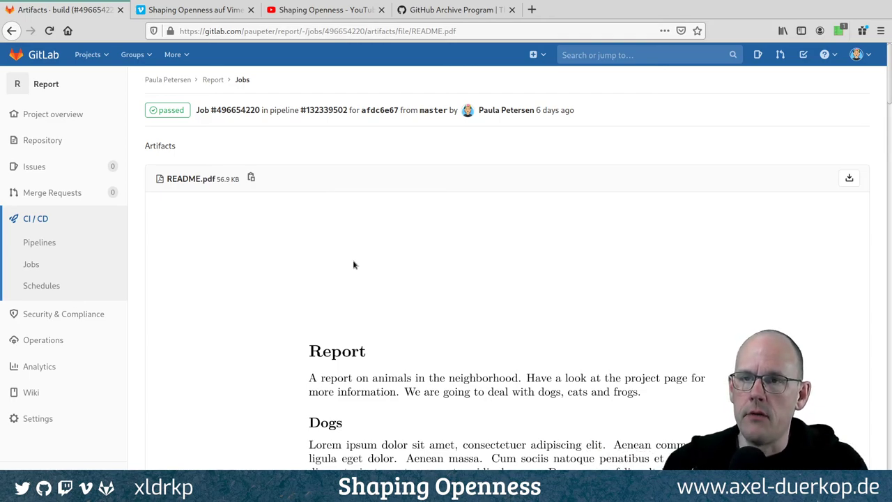
Return to the Report overview and check its branches, where master is the only one
{"action": "left_click", "coordinate": [43, 85]}
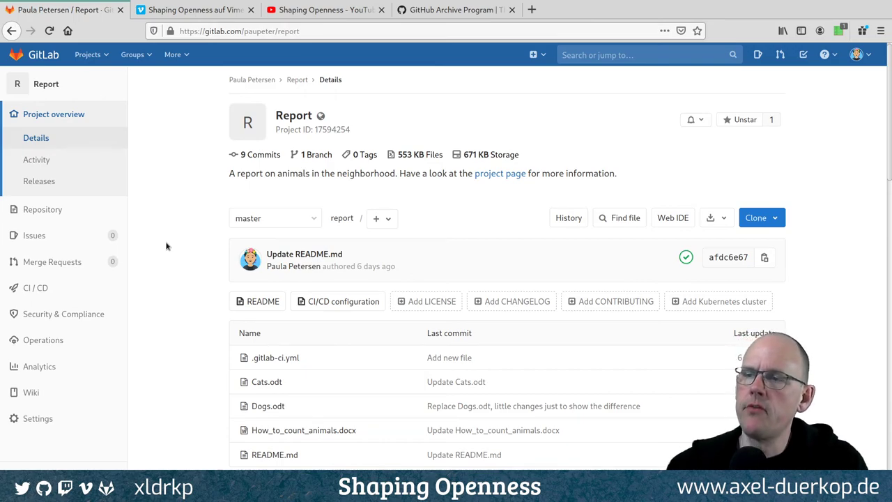
{"action": "left_click", "coordinate": [312, 221]}
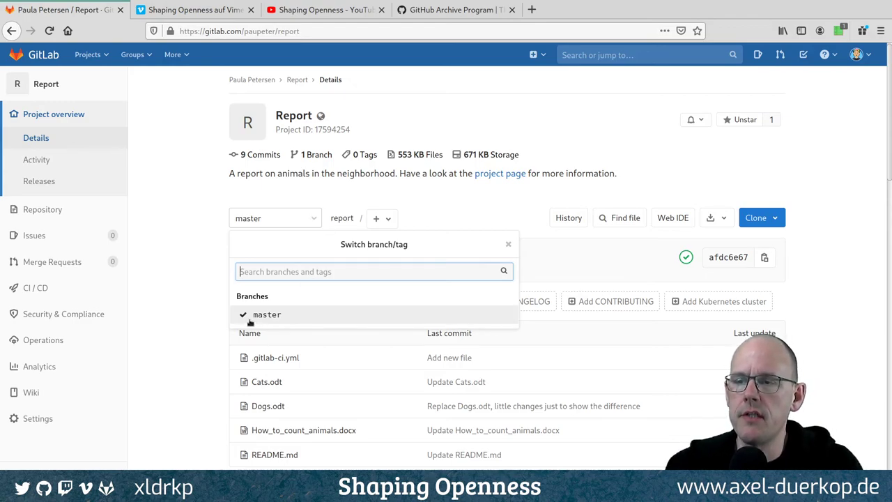
{"action": "left_click", "coordinate": [197, 307]}
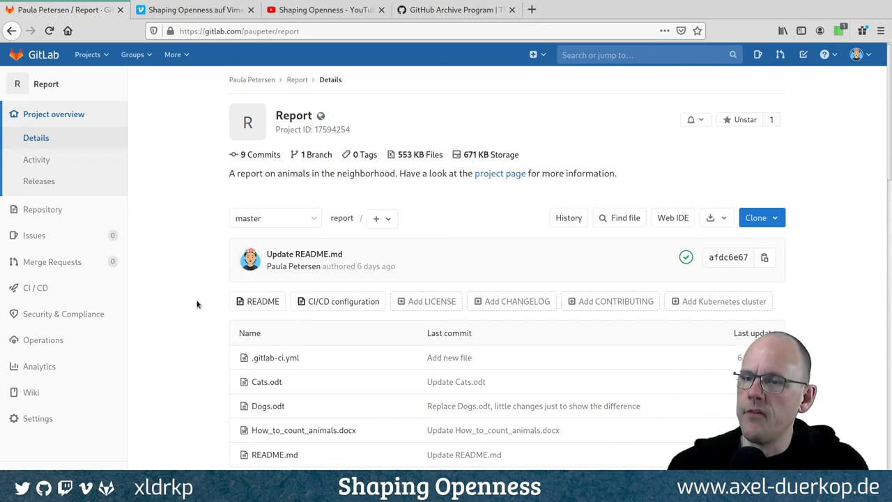
{"action": "mouse_move", "coordinate": [60, 211]}
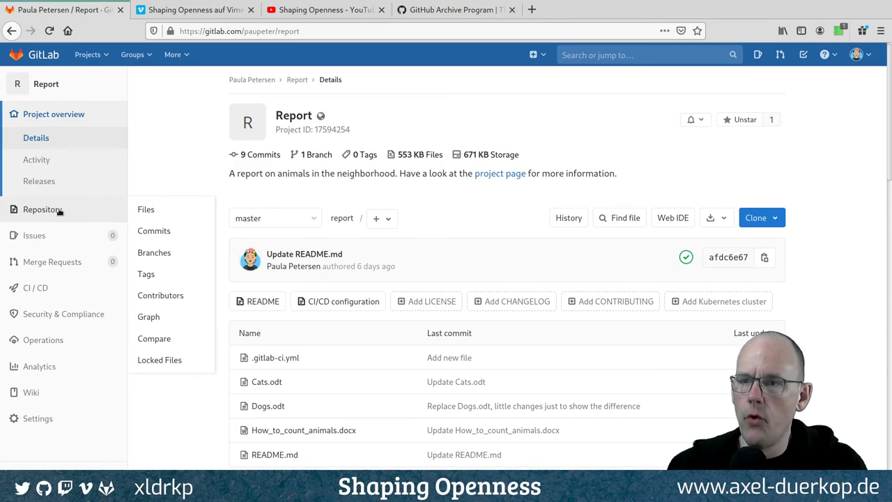
{"action": "left_click", "coordinate": [149, 252]}
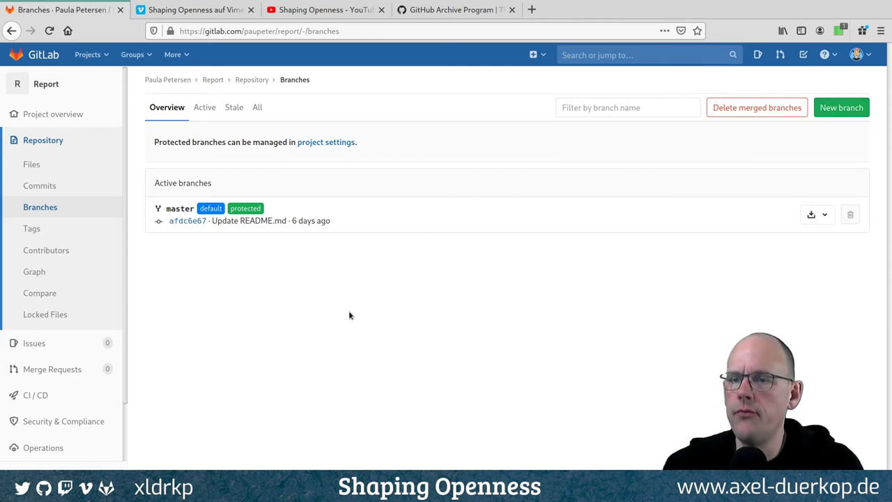
Start a new issue for the Report project
{"action": "left_click", "coordinate": [54, 348]}
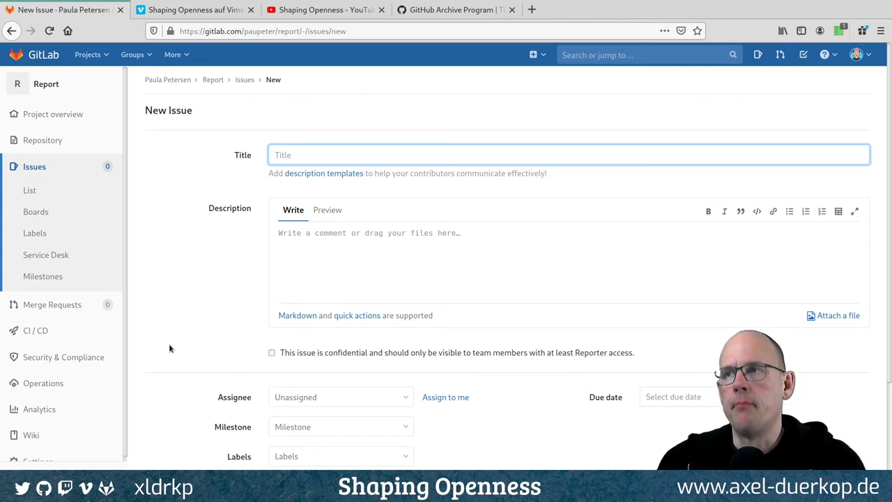
Search DuckDuckGo in a new tab for 'marc cohn user stories' and scan the results
{"action": "key", "text": "ctrl+t"}
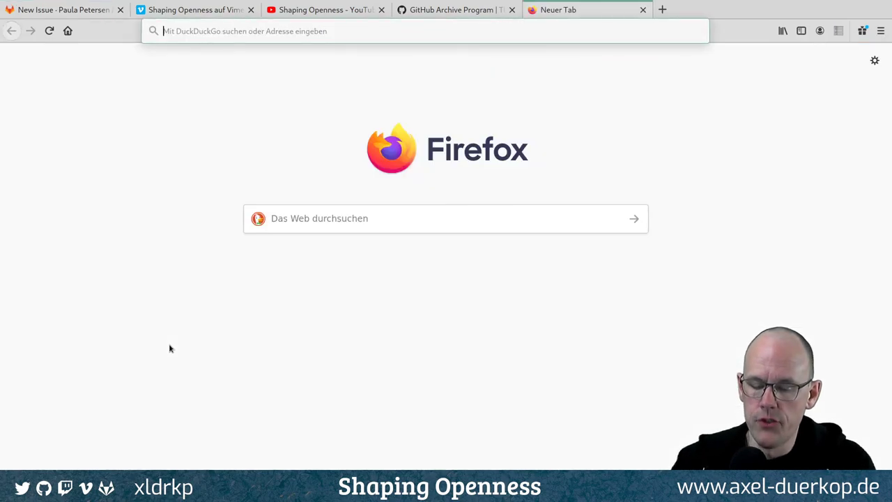
{"action": "type", "text": "marc co"}
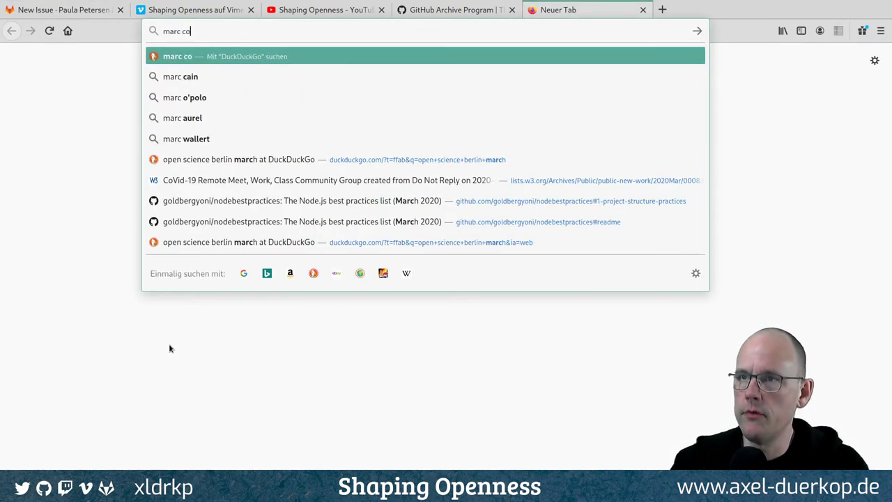
{"action": "type", "text": "hn u"}
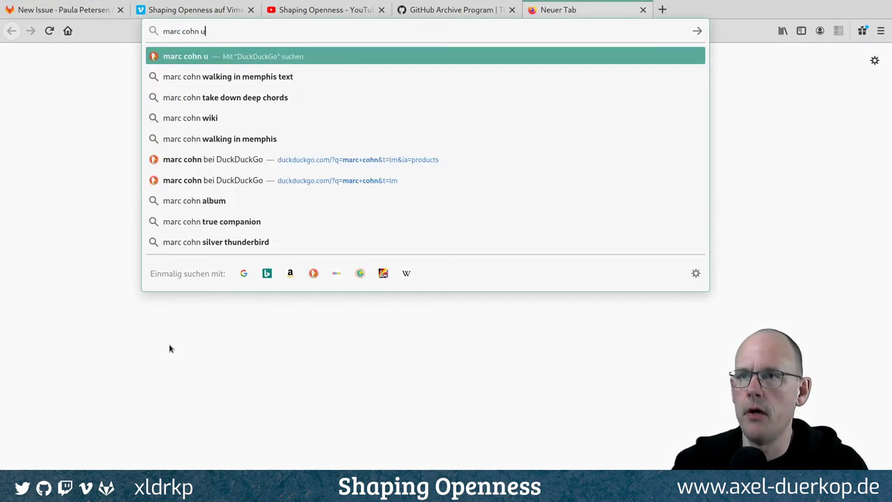
{"action": "type", "text": "ser stories"}
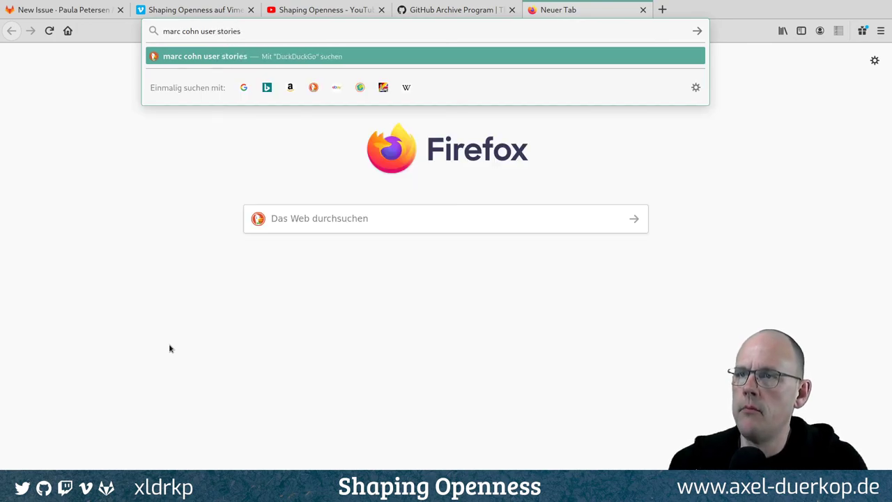
{"action": "key", "text": "Return"}
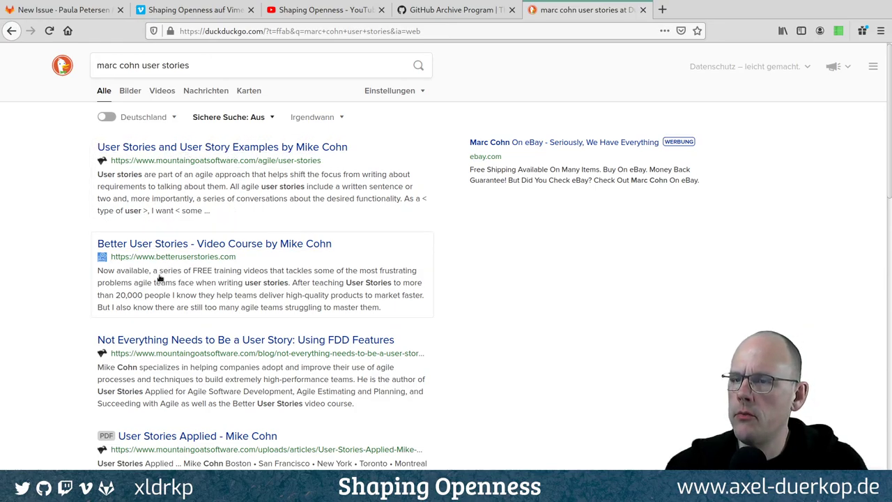
{"action": "scroll", "coordinate": [65, 310], "scroll_direction": "down", "scroll_amount": 4}
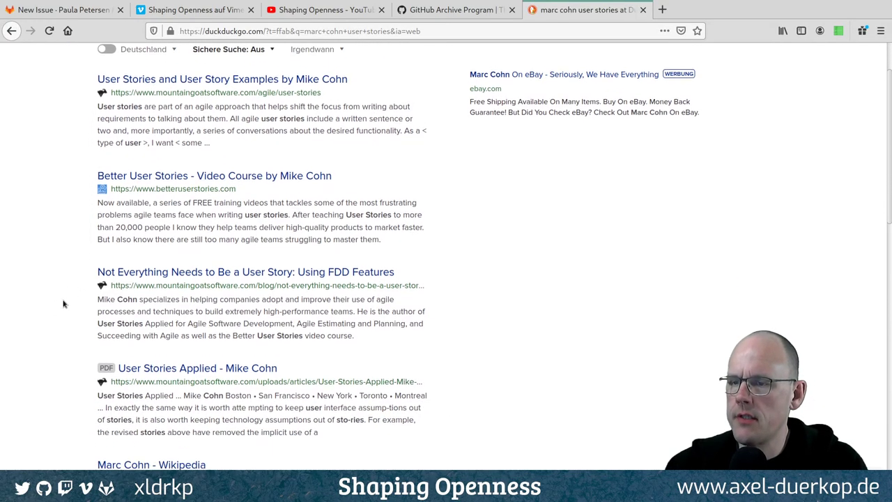
{"action": "scroll", "coordinate": [65, 311], "scroll_direction": "down", "scroll_amount": 3}
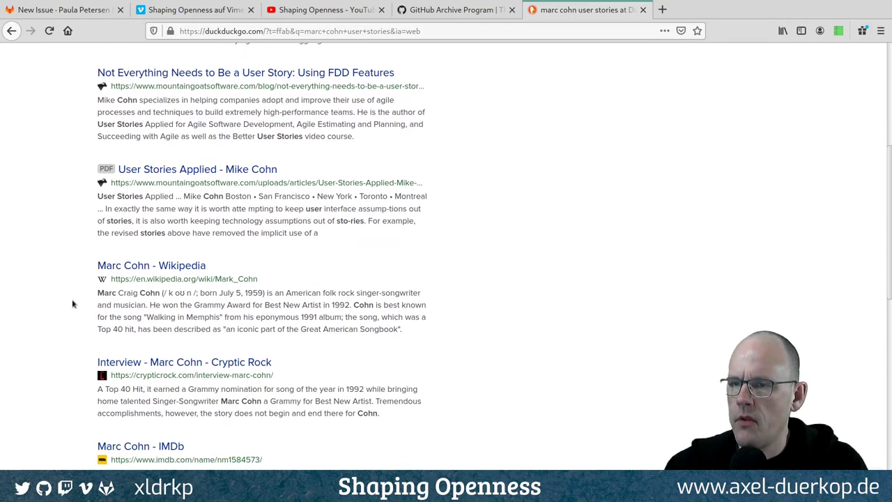
{"action": "scroll", "coordinate": [68, 301], "scroll_direction": "up", "scroll_amount": 7}
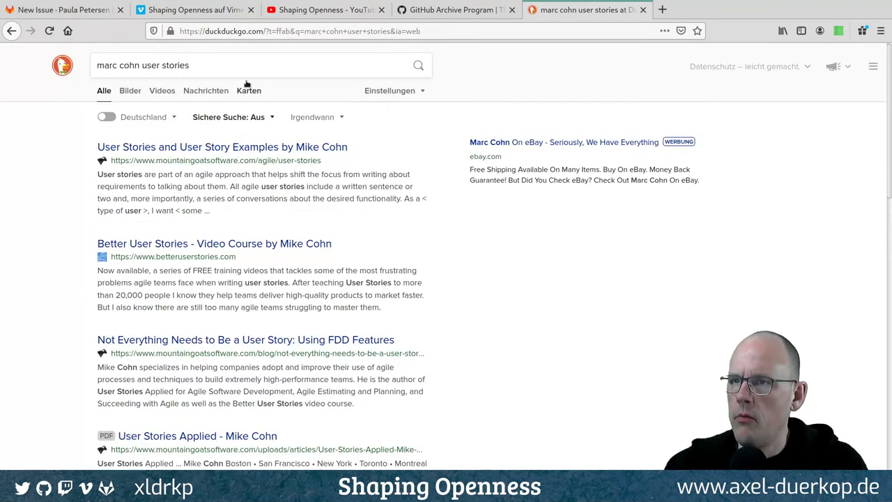
Redirect the search to Amazon with '!a', skim the results, then return to the GitLab issue
{"action": "type", "text": "!a"}
{"action": "key", "text": "Return"}
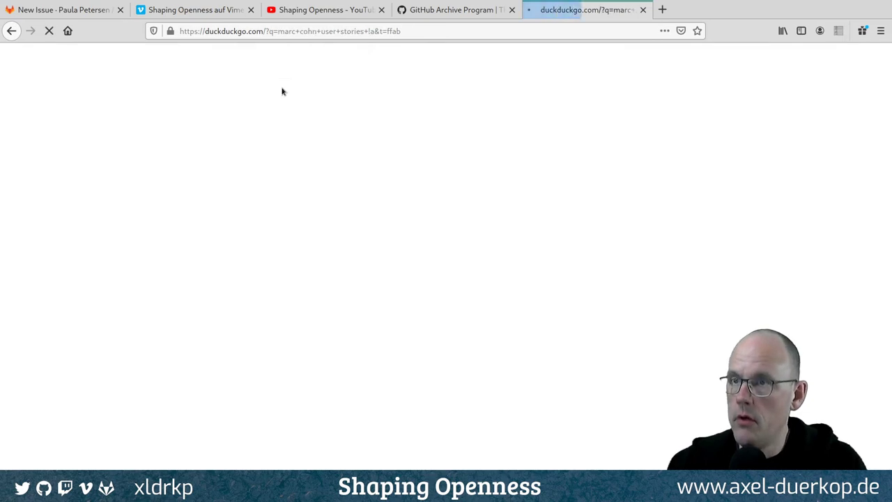
{"action": "scroll", "coordinate": [223, 197], "scroll_direction": "down", "scroll_amount": 3}
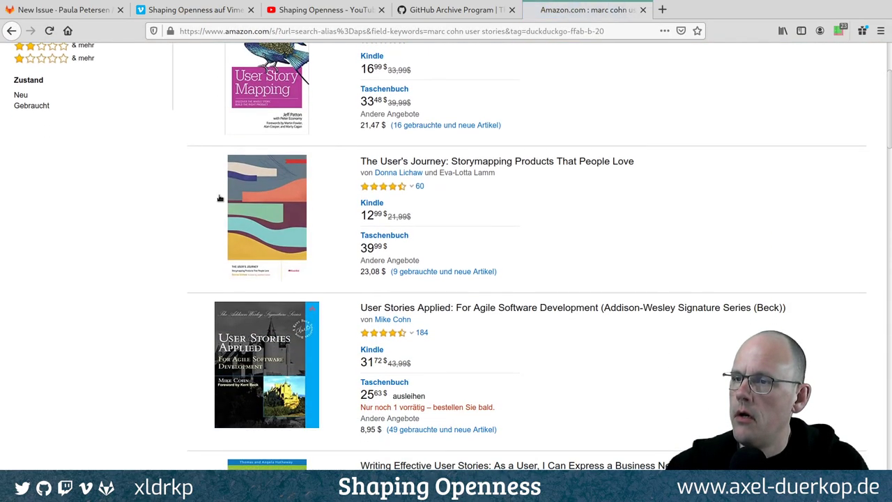
{"action": "scroll", "coordinate": [251, 202], "scroll_direction": "up", "scroll_amount": 2}
{"action": "scroll", "coordinate": [256, 204], "scroll_direction": "down", "scroll_amount": 5}
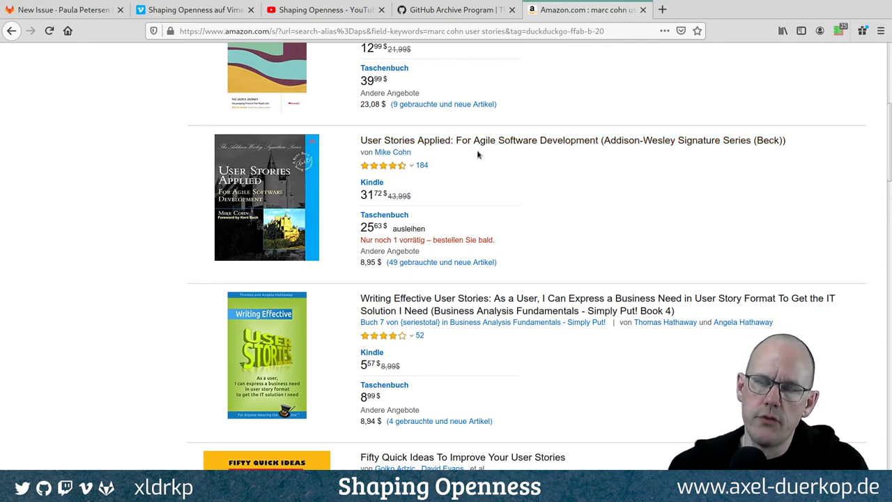
{"action": "scroll", "coordinate": [478, 145], "scroll_direction": "up", "scroll_amount": 5}
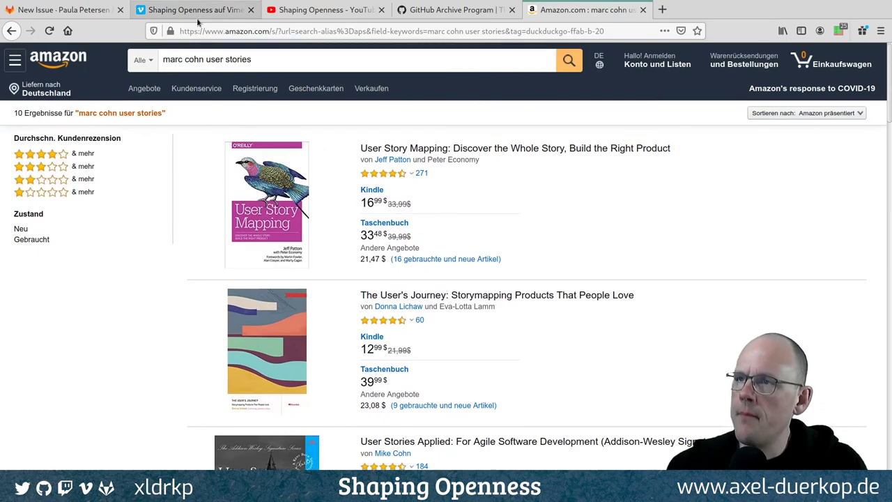
{"action": "left_click", "coordinate": [68, 10]}
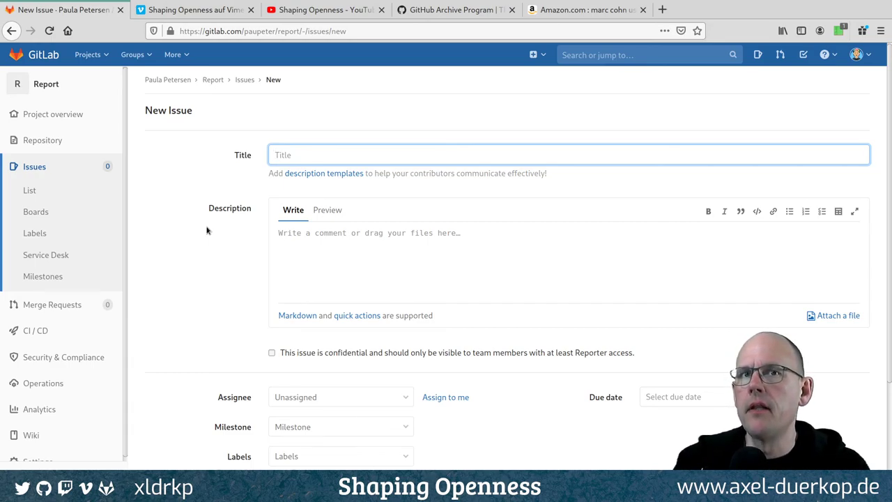
Title the issue 'As a reader, I want to know where the neighborhood is'
{"action": "type", "text": "As a"}
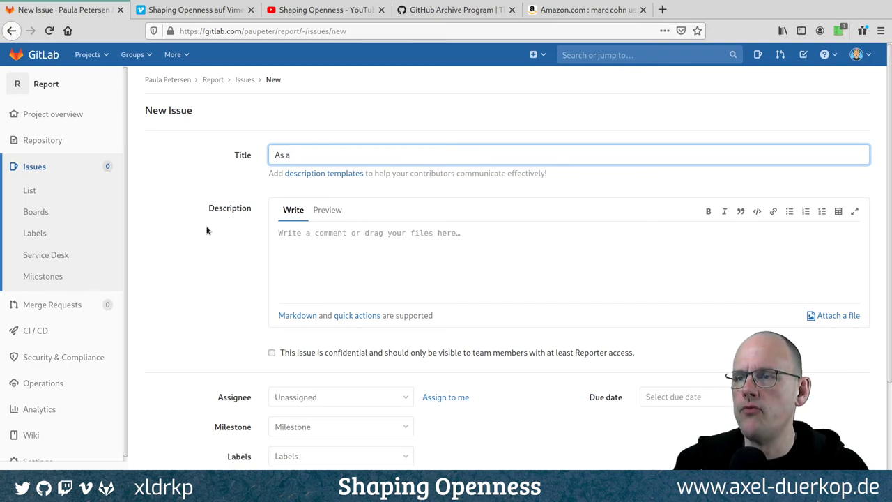
{"action": "type", "text": " reader, I "}
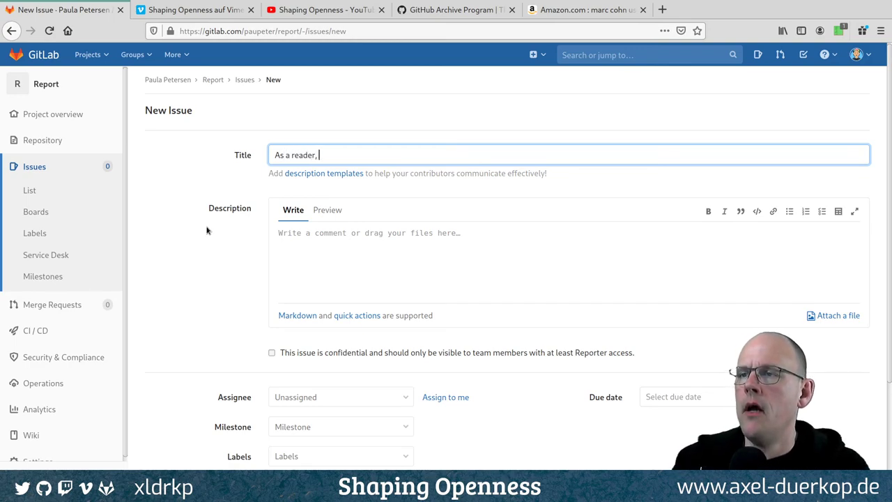
{"action": "type", "text": "want to"}
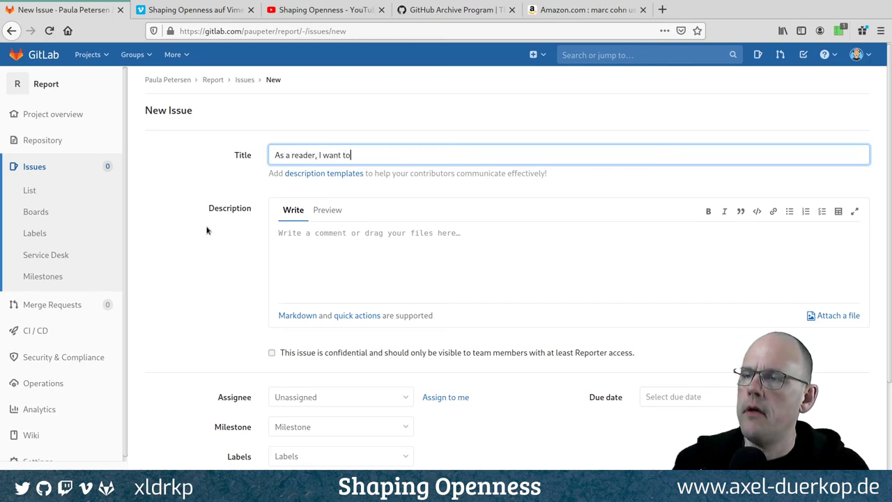
{"action": "type", "text": " know "}
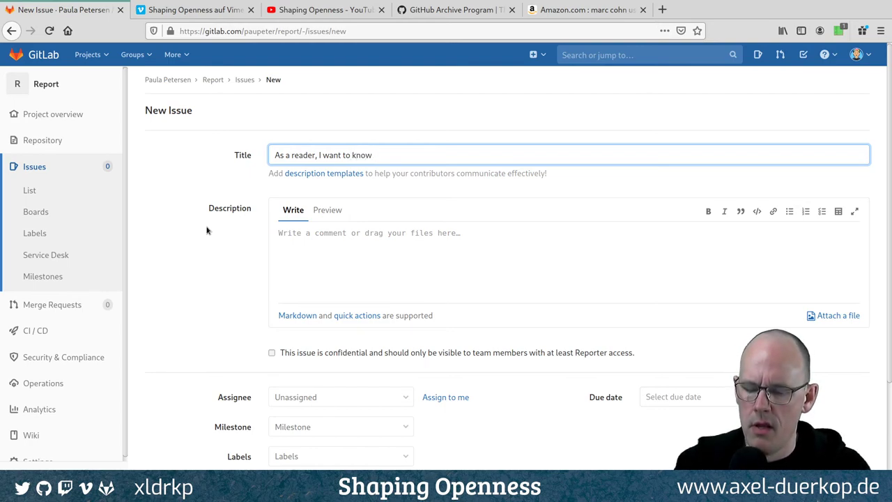
{"action": "type", "text": "where "}
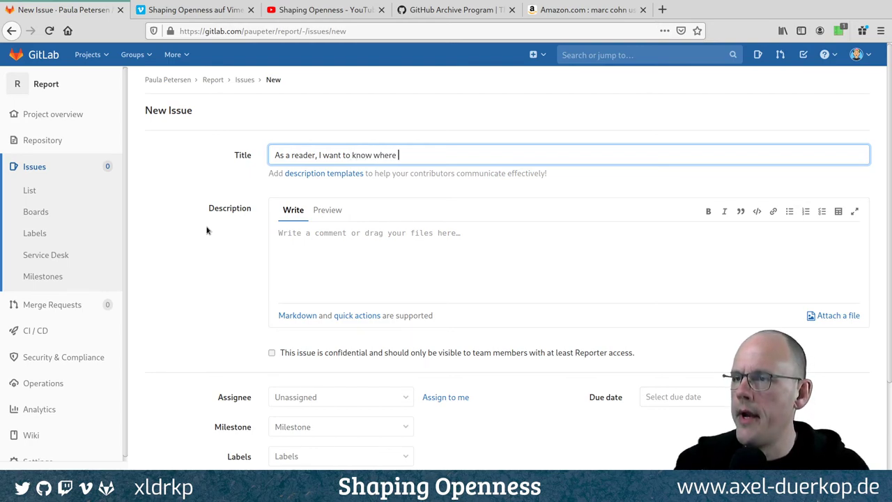
{"action": "type", "text": "the neig"}
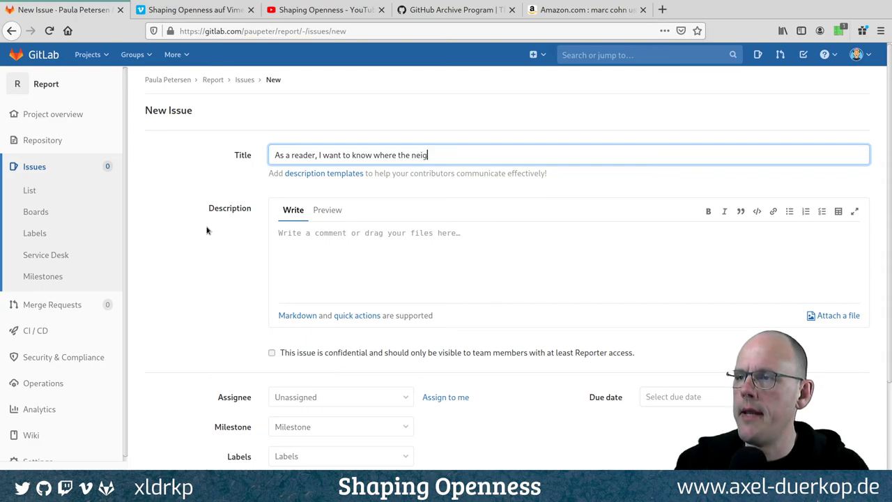
{"action": "type", "text": "hborhood is"}
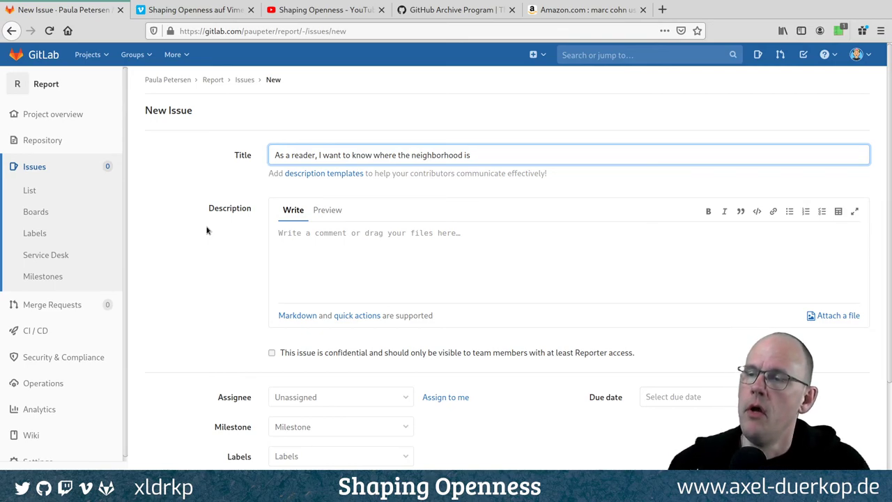
{"action": "left_click", "coordinate": [299, 250]}
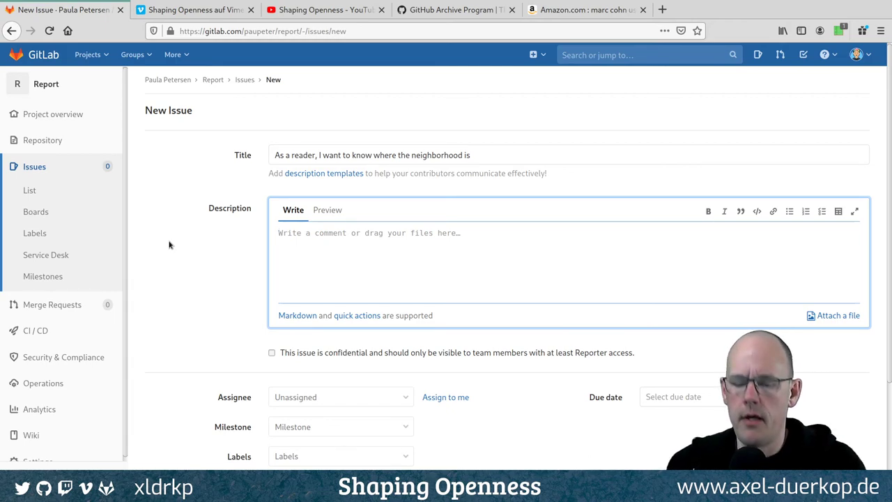
Write 'I want to know where the neighborhood is' in the description, fixing the spelling of neighborhood
{"action": "left_click", "coordinate": [169, 244]}
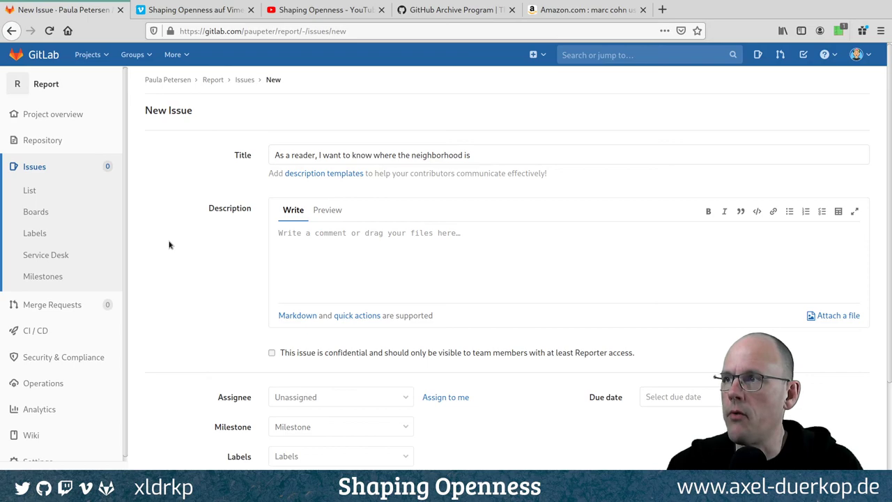
{"action": "key", "text": "Tab"}
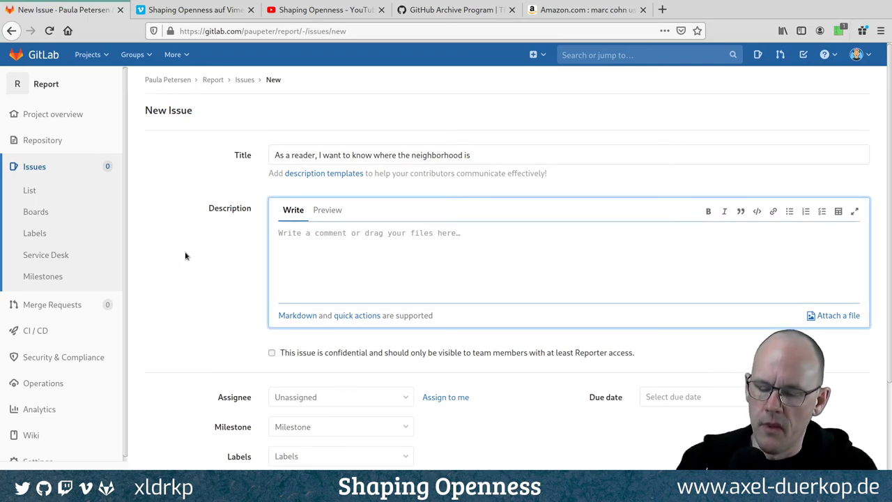
{"action": "type", "text": "I want to kno"}
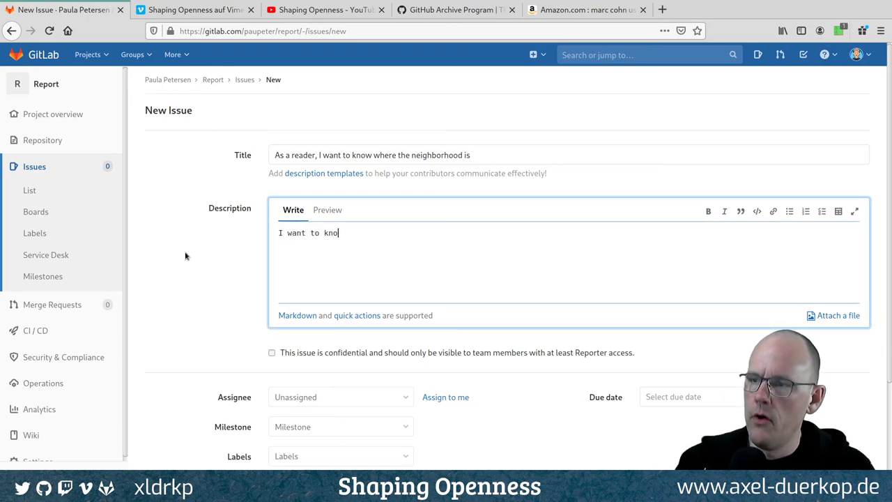
{"action": "type", "text": "w where the nei"}
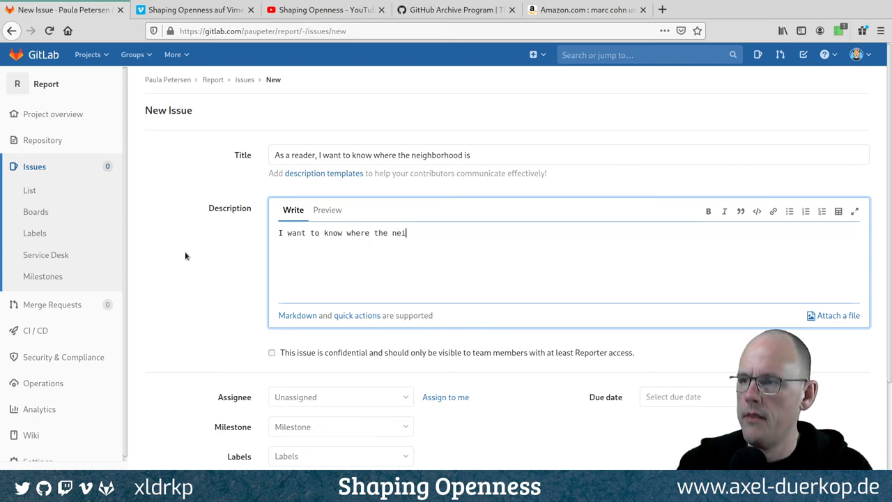
{"action": "type", "text": "ghborho"}
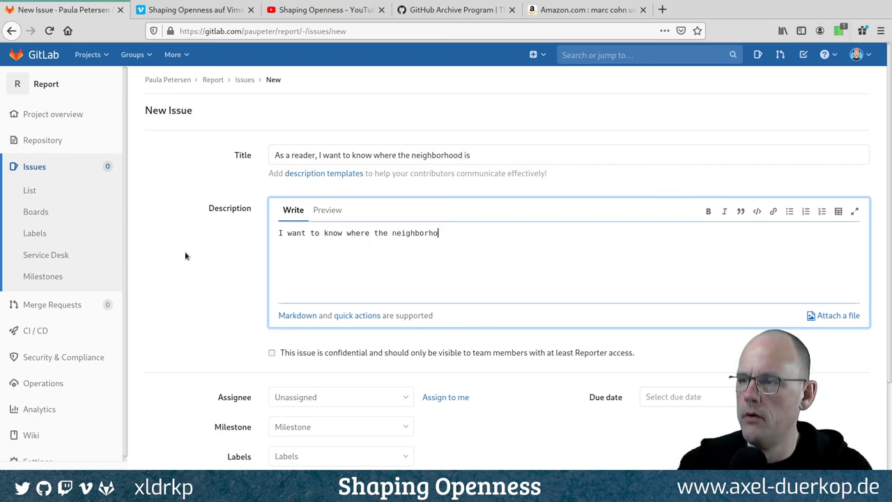
{"action": "type", "text": "od is"}
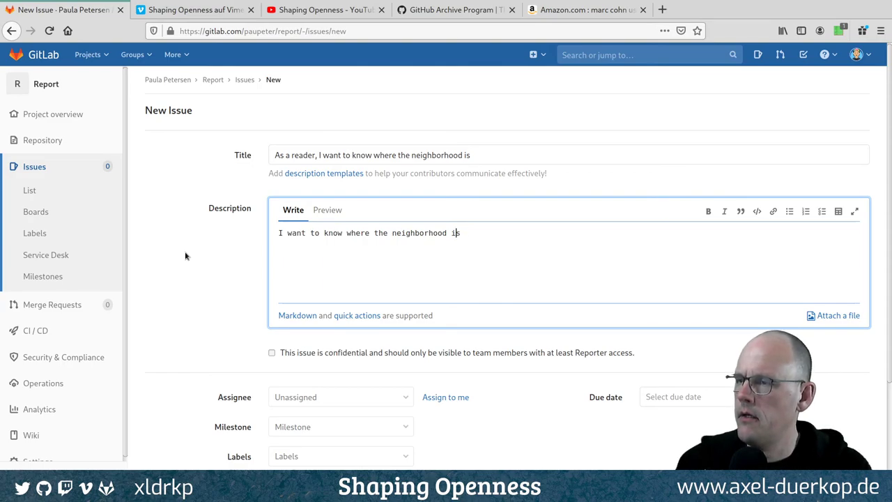
{"action": "key", "text": "BackSpace"}
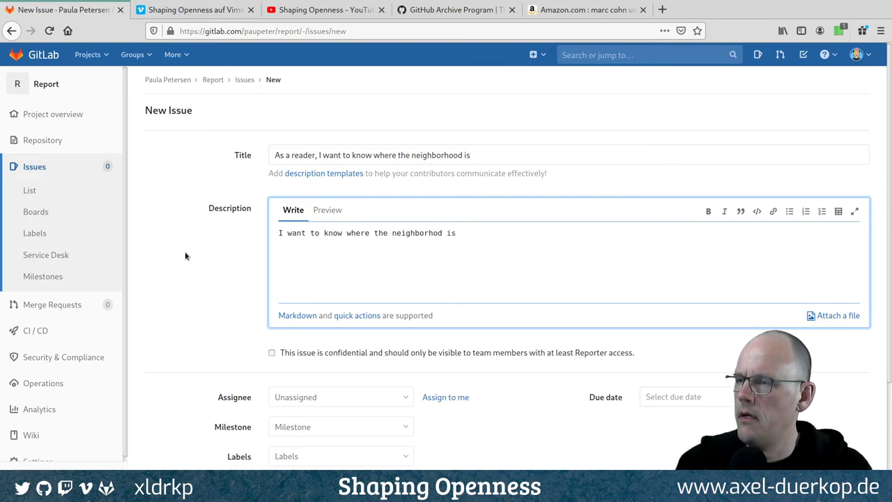
{"action": "key", "text": "Left"}
{"action": "key", "text": "Left"}
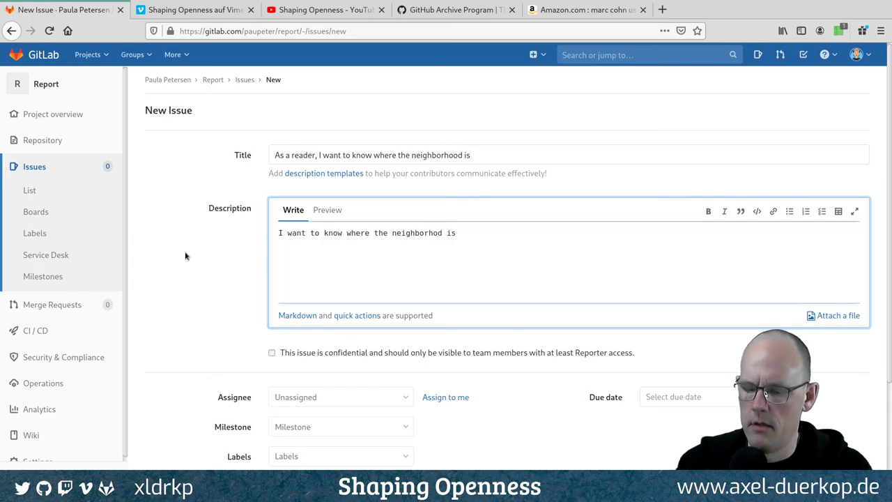
{"action": "type", "text": "o"}
{"action": "key", "text": "Right"}
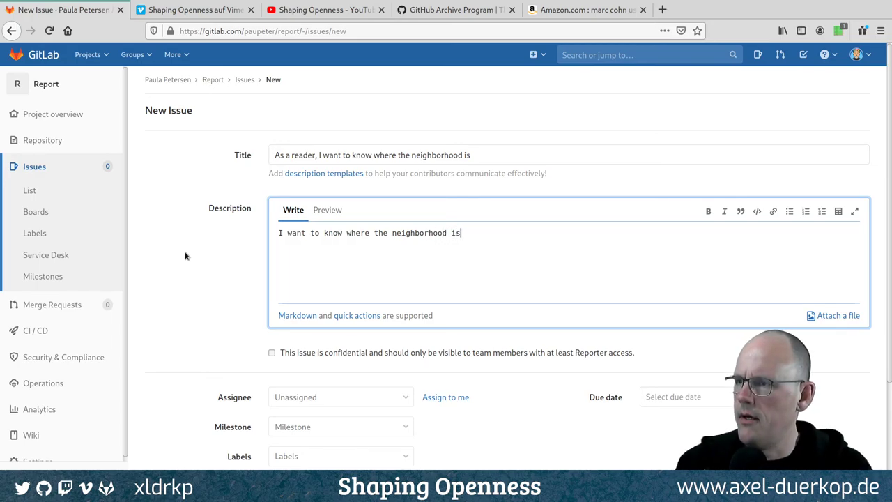
{"action": "key", "text": "End"}
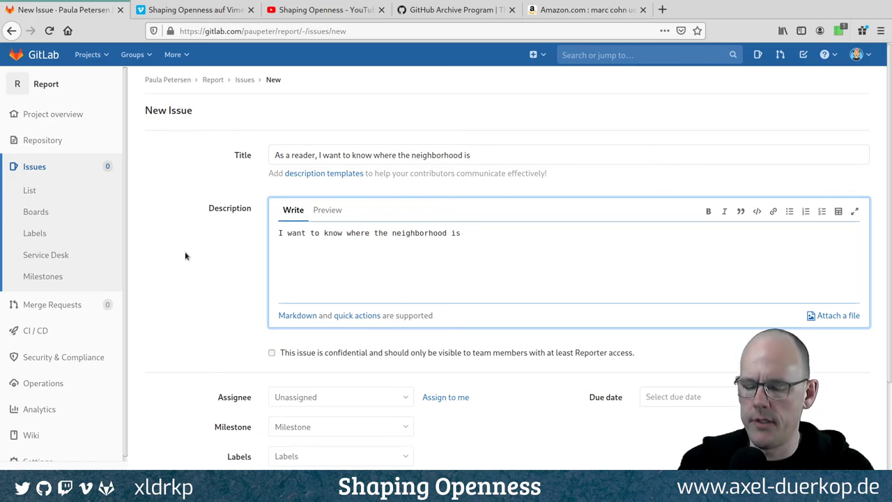
Continue the description with 'and would like to read some context information about the season, the duration of the research'
{"action": "type", "text": "a"}
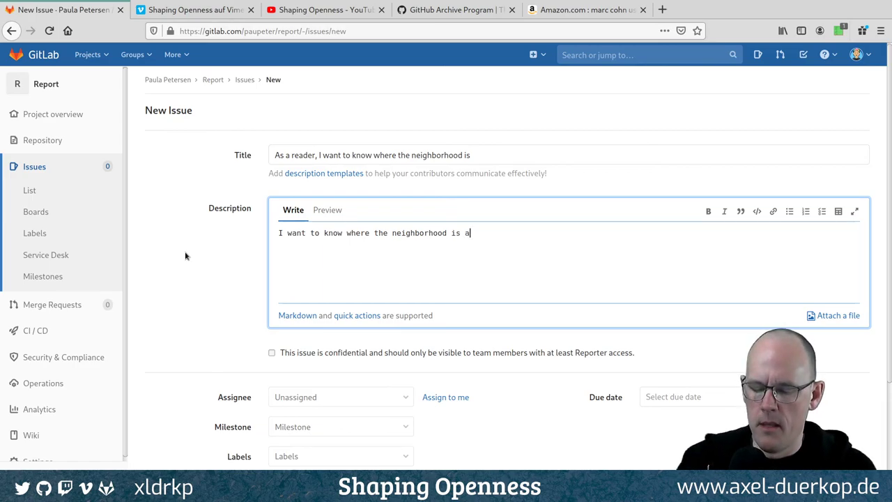
{"action": "type", "text": "nd would like "}
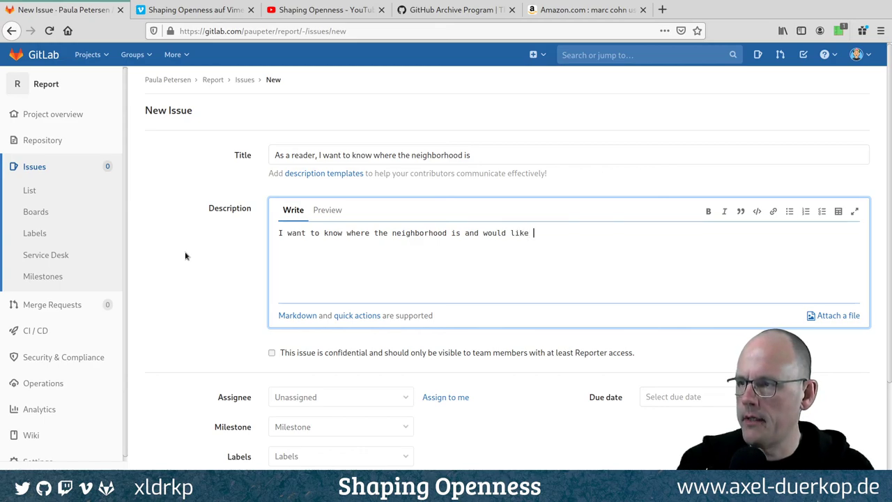
{"action": "type", "text": "to read some cont"}
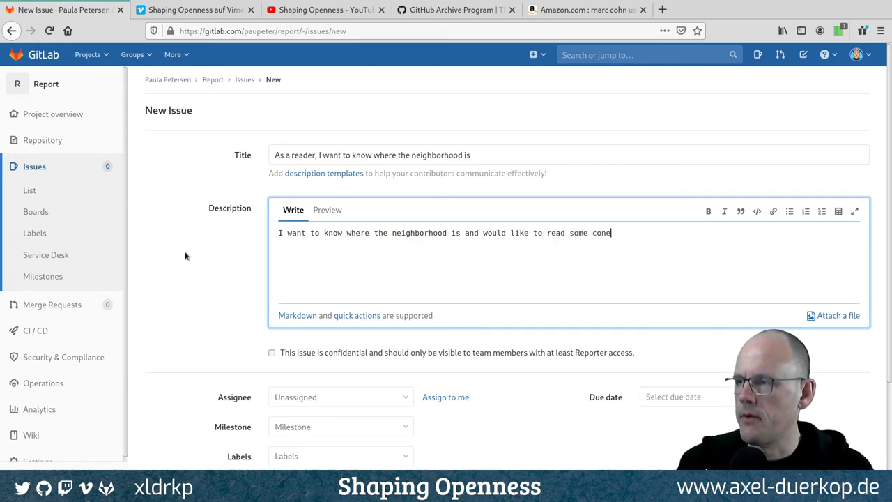
{"action": "type", "text": "ext information about "}
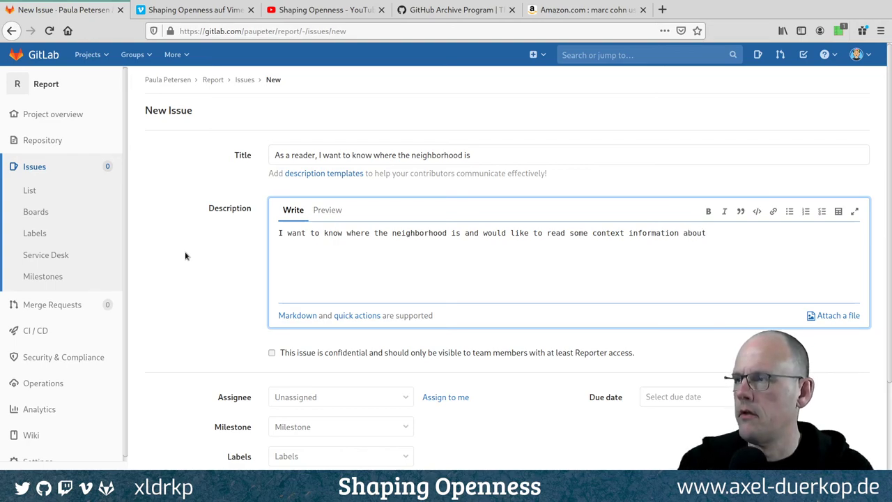
{"action": "type", "text": "the s"}
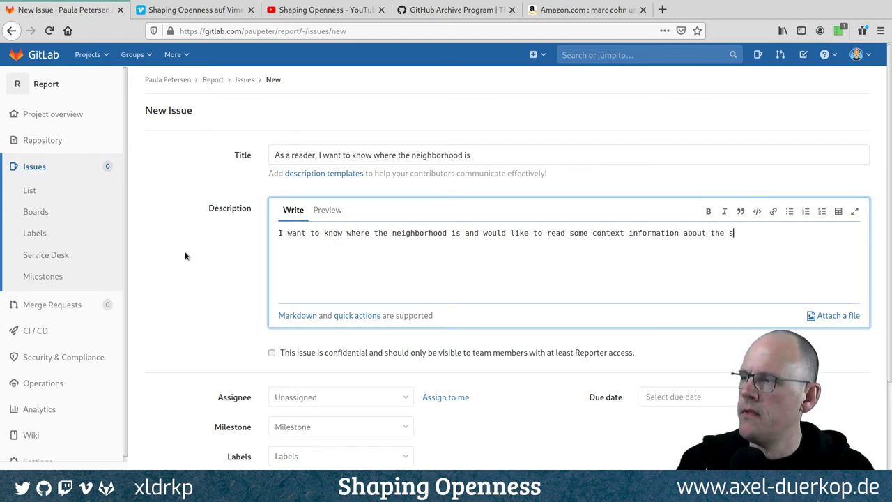
{"action": "type", "text": "eason,the"}
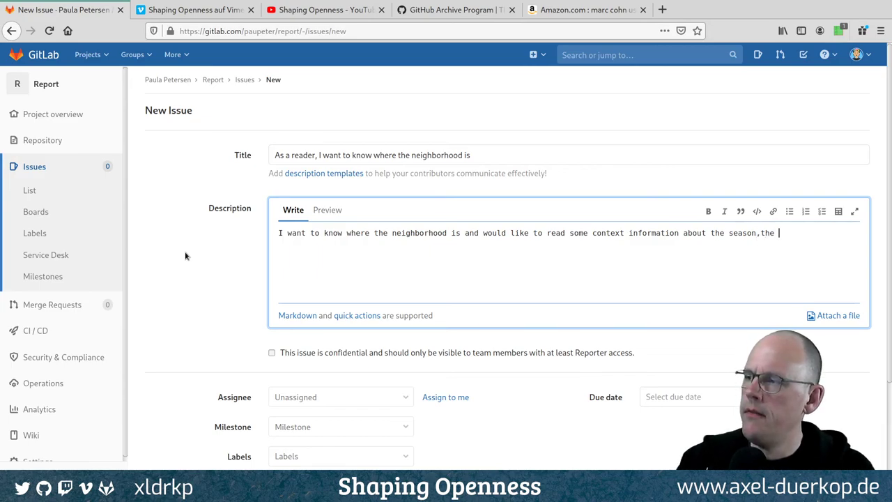
{"action": "key", "text": "BackSpace"}
{"action": "type", "text": "the "}
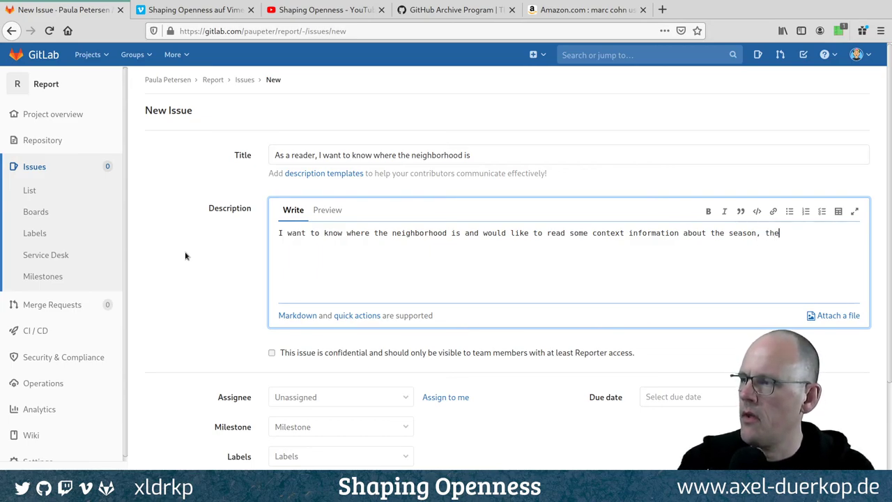
{"action": "type", "text": "time of"}
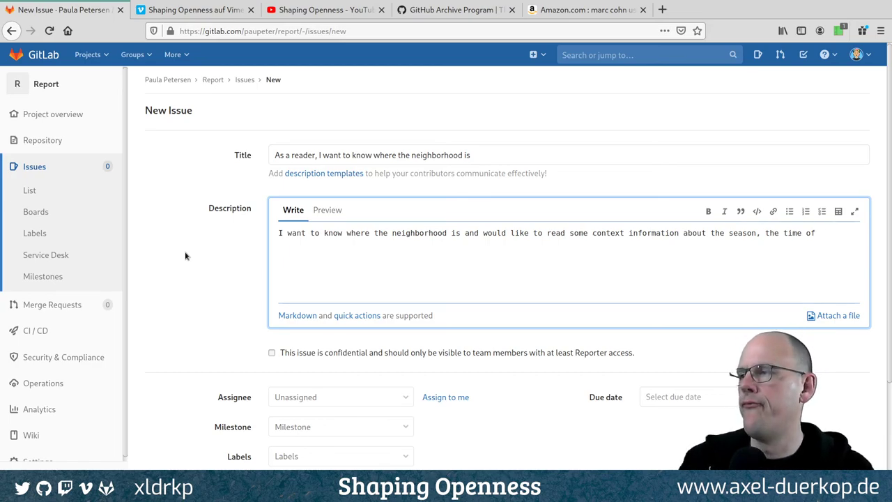
{"action": "key", "text": "BackSpace"}
{"action": "key", "text": "BackSpace"}
{"action": "key", "text": "BackSpace"}
{"action": "key", "text": "BackSpace"}
{"action": "key", "text": "BackSpace"}
{"action": "key", "text": "BackSpace"}
{"action": "key", "text": "BackSpace"}
{"action": "key", "text": "BackSpace"}
{"action": "type", "text": "duration "}
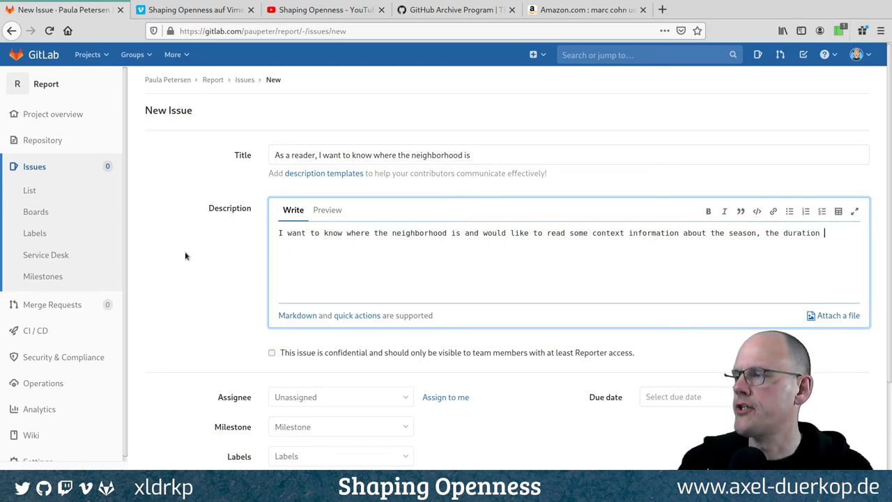
{"action": "type", "text": "of the resea"}
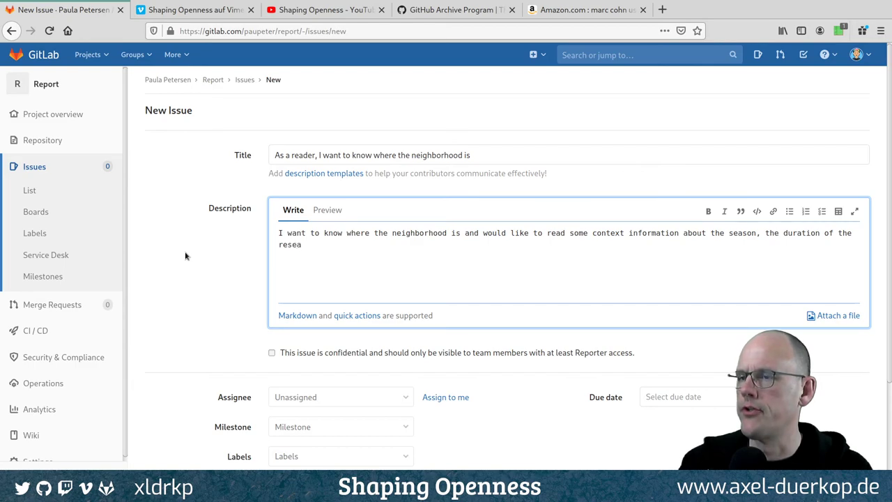
{"action": "type", "text": "rch."}
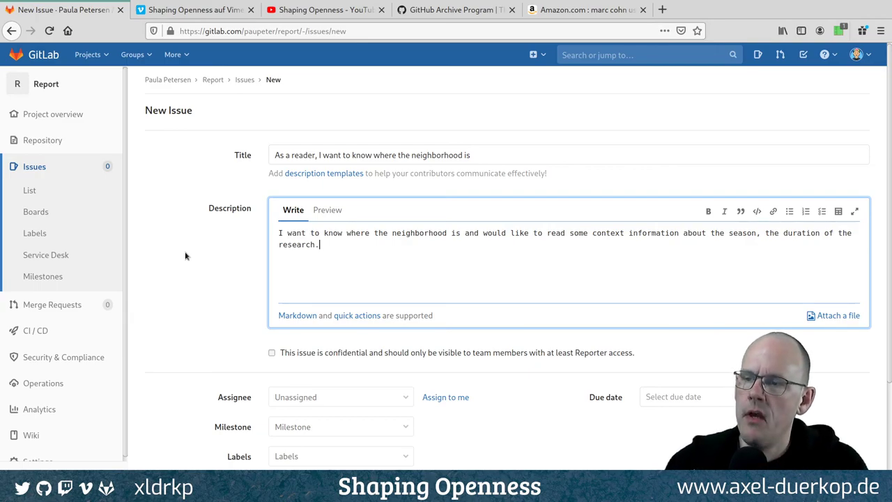
Assign the issue to yourself with 'Assign to me' and submit it as issue #1
{"action": "scroll", "coordinate": [185, 256], "scroll_direction": "down", "scroll_amount": 4}
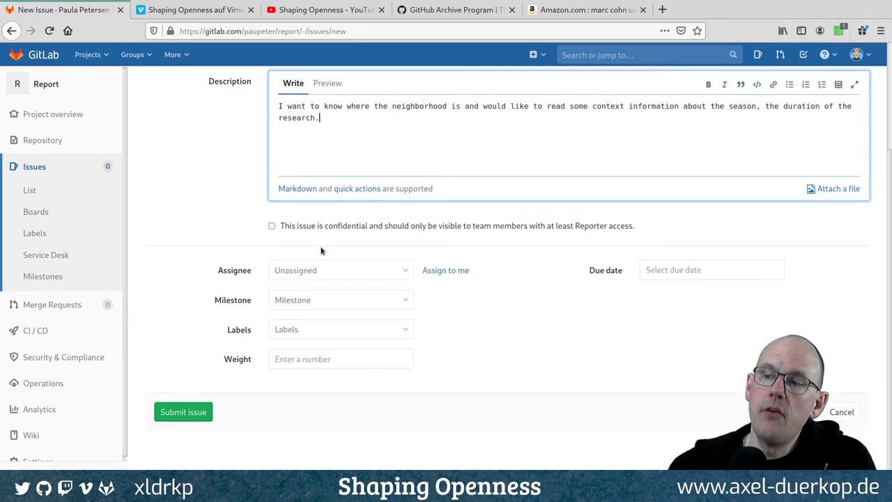
{"action": "left_click", "coordinate": [446, 272]}
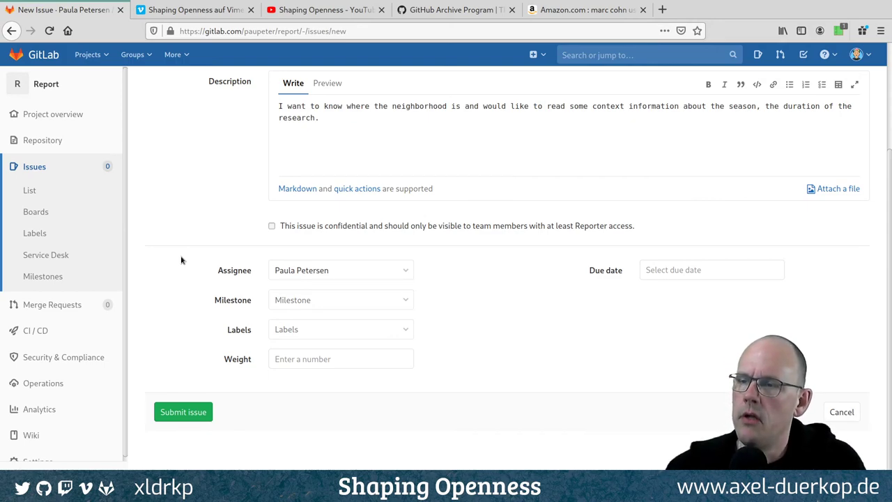
{"action": "scroll", "coordinate": [180, 260], "scroll_direction": "up", "scroll_amount": 3}
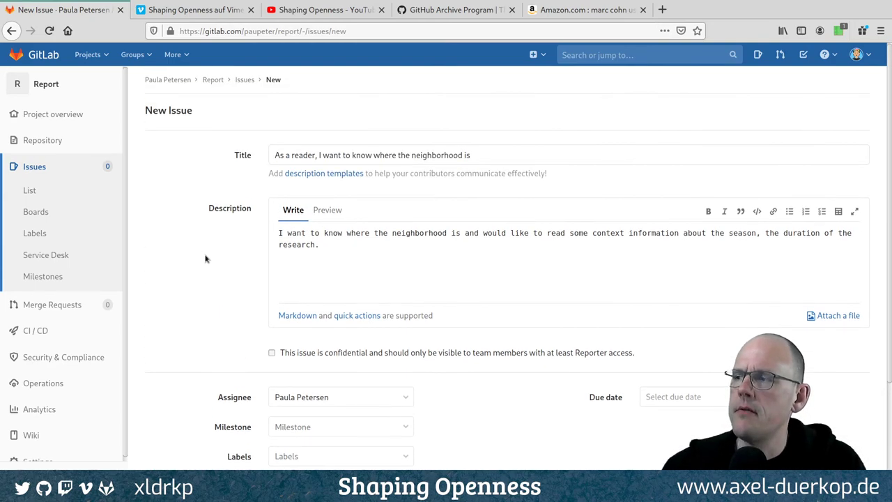
{"action": "scroll", "coordinate": [205, 258], "scroll_direction": "down", "scroll_amount": 3}
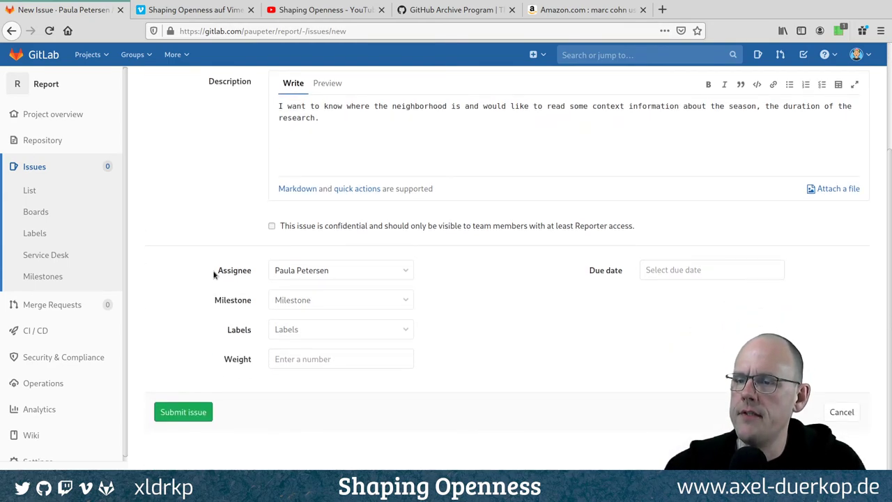
{"action": "key", "text": "ctrl+Return"}
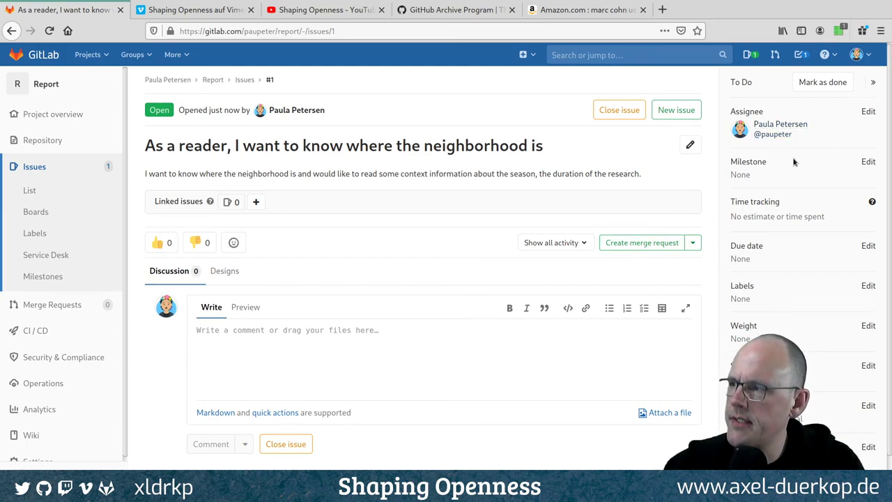
Scroll down issue #1's page to review its description and sidebar fields
{"action": "scroll", "coordinate": [775, 265], "scroll_direction": "down", "scroll_amount": 4}
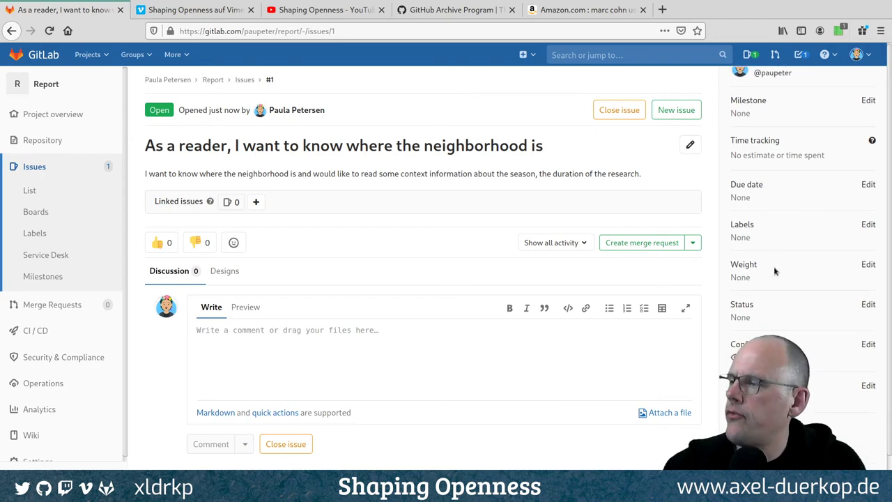
{"action": "scroll", "coordinate": [774, 307], "scroll_direction": "down", "scroll_amount": 1}
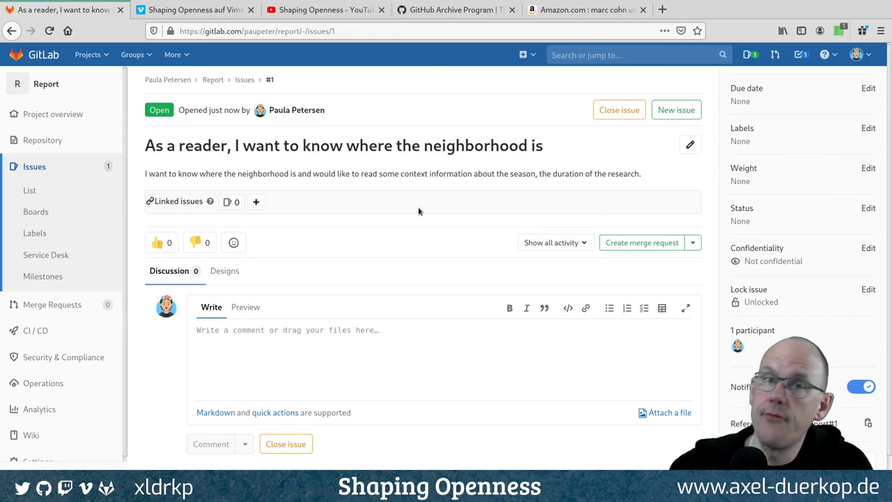
{"action": "left_click", "coordinate": [693, 244]}
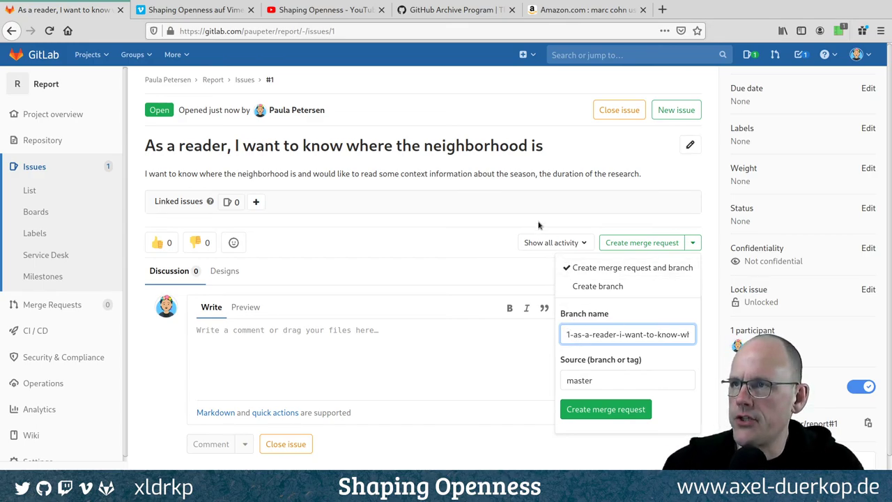
{"action": "left_click", "coordinate": [337, 30]}
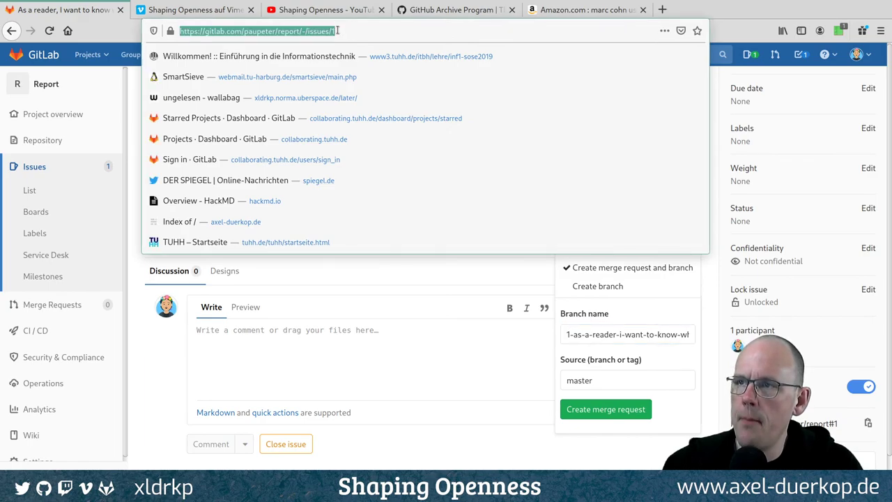
{"action": "left_click", "coordinate": [384, 281]}
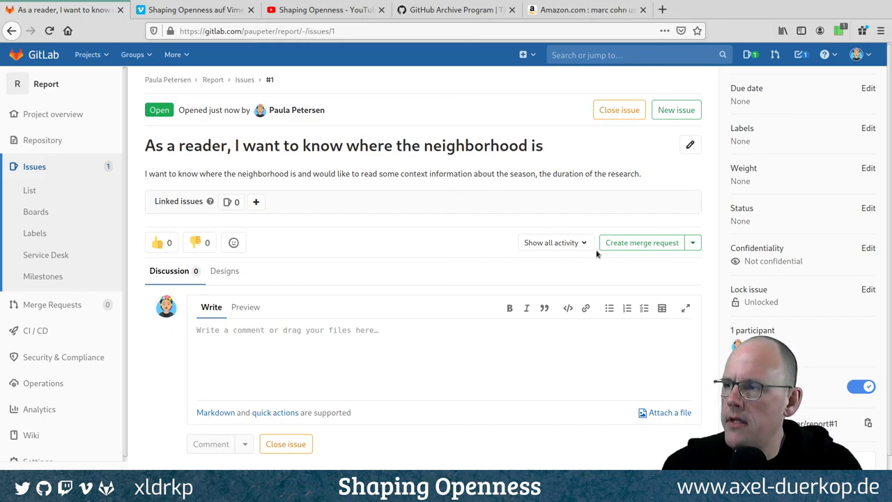
{"action": "left_click", "coordinate": [693, 242]}
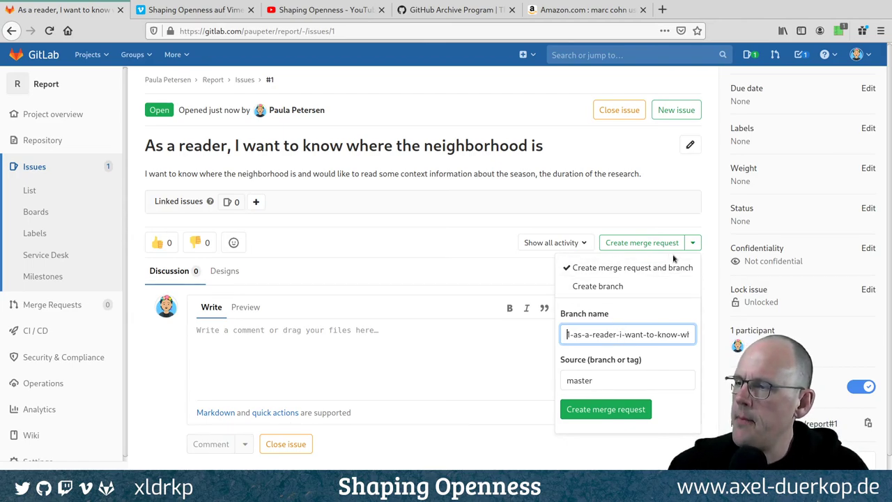
{"action": "left_click", "coordinate": [692, 242]}
{"action": "left_click", "coordinate": [692, 243]}
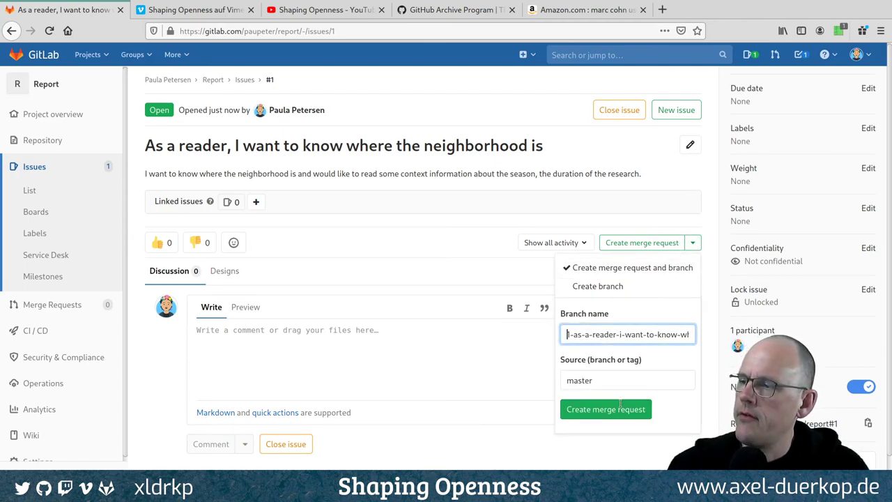
{"action": "left_click", "coordinate": [693, 243]}
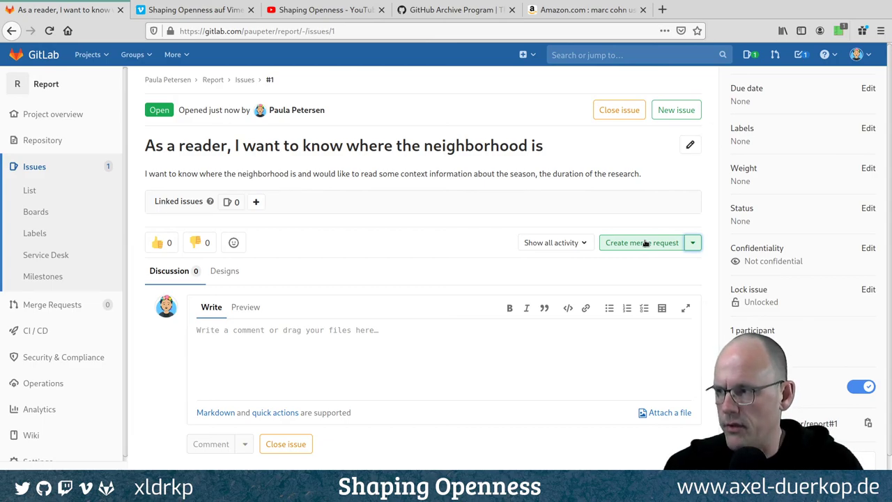
Create merge request !1 with a new issue branch, dismiss the tip, and select its title
{"action": "left_click", "coordinate": [638, 242]}
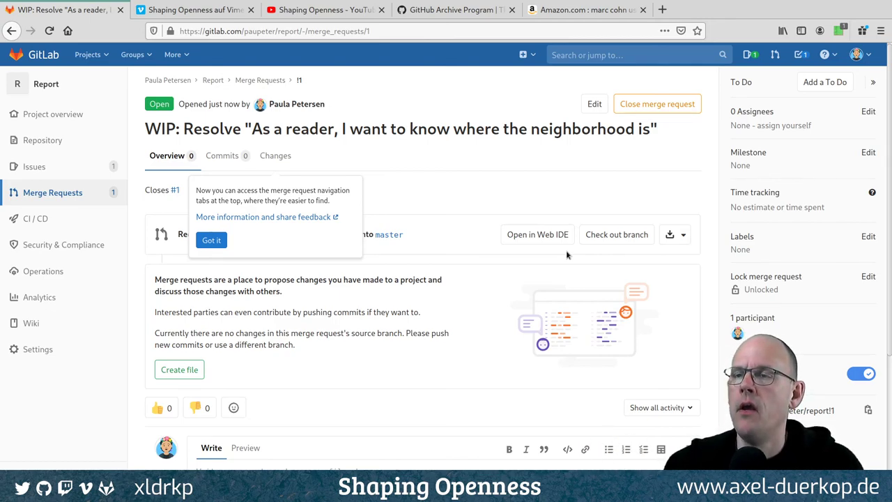
{"action": "left_click", "coordinate": [220, 242]}
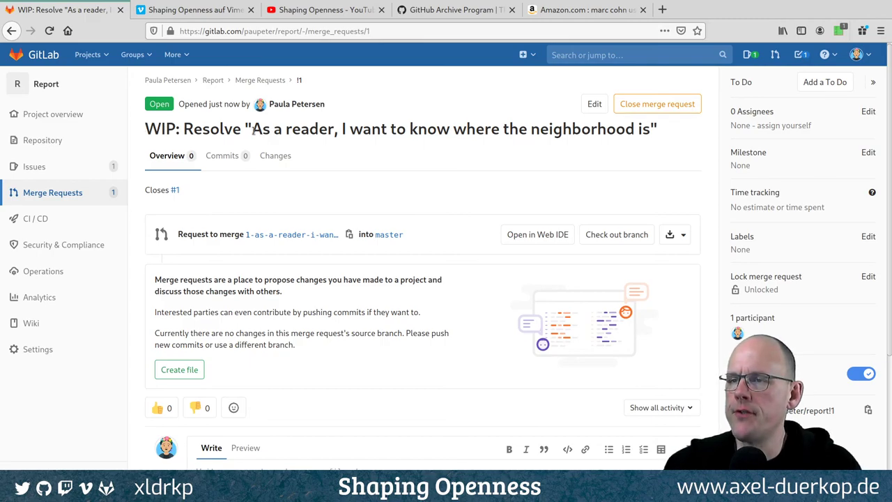
{"action": "left_click_drag", "start_coordinate": [252, 130], "coordinate": [640, 132]}
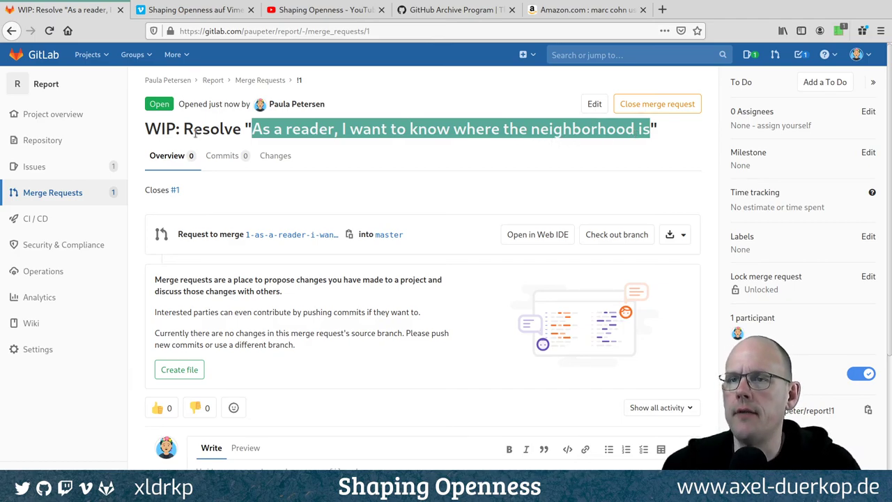
{"action": "left_click_drag", "start_coordinate": [146, 129], "coordinate": [174, 127]}
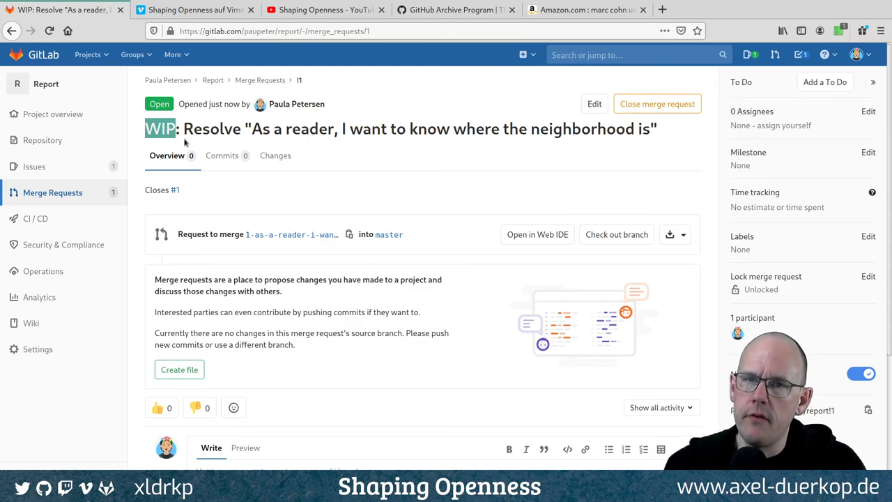
Clear the WIP title selection and go back to the Report project overview
{"action": "left_click", "coordinate": [196, 131]}
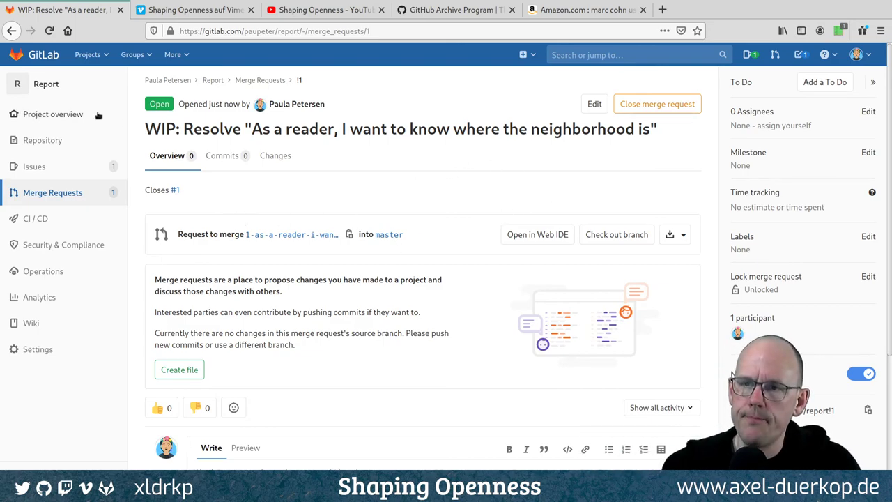
{"action": "left_click", "coordinate": [40, 88]}
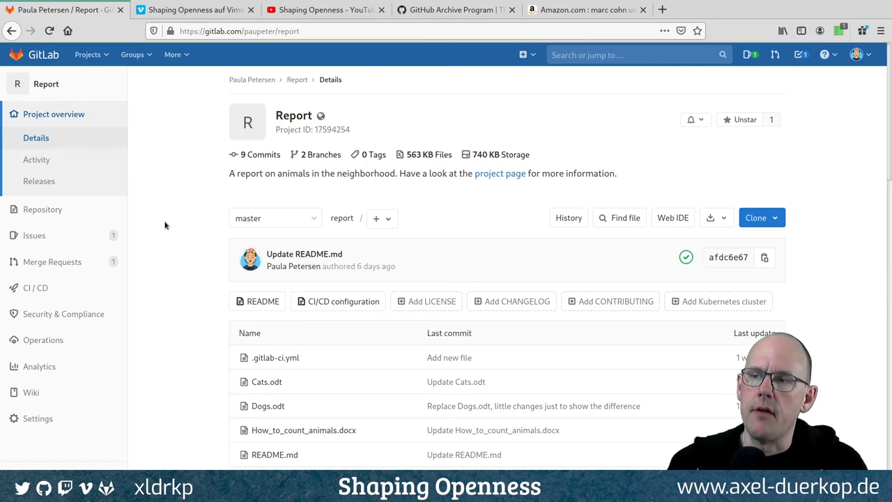
Open the '2 Branches' page listing master and the issue #1 branch
{"action": "left_click", "coordinate": [307, 155]}
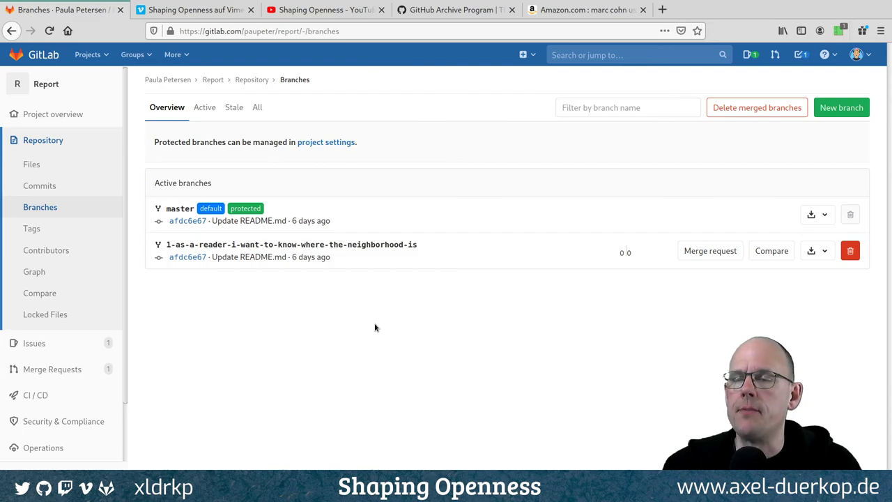
Return to the Report project overview and open the Switch branch/tag dropdown
{"action": "left_click", "coordinate": [41, 82]}
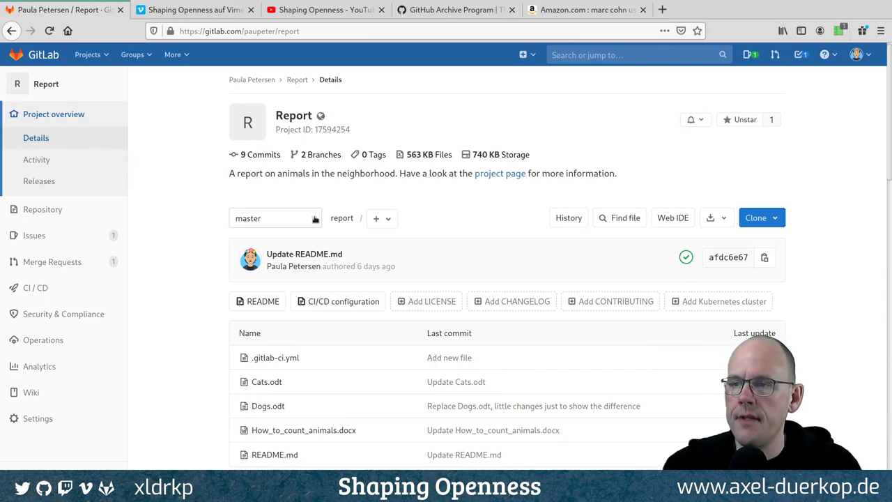
{"action": "left_click", "coordinate": [315, 219]}
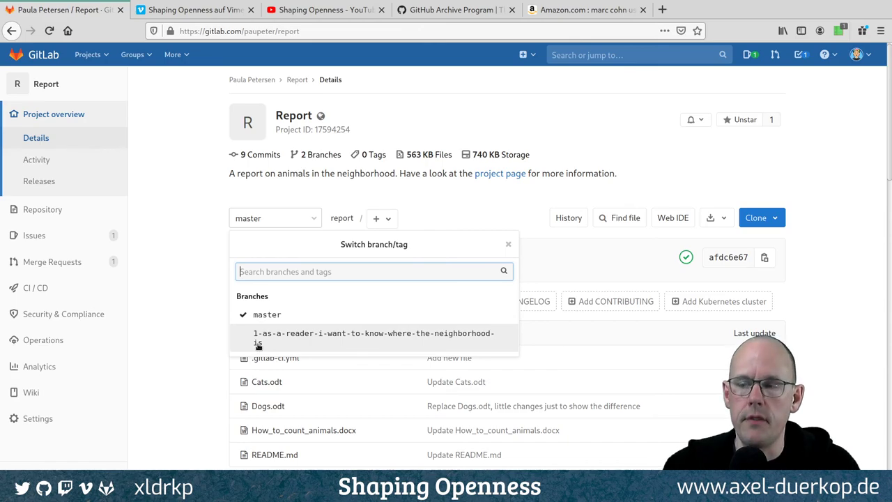
Close the branch dropdown while staying on master, and open a new browser tab
{"action": "left_click", "coordinate": [198, 307]}
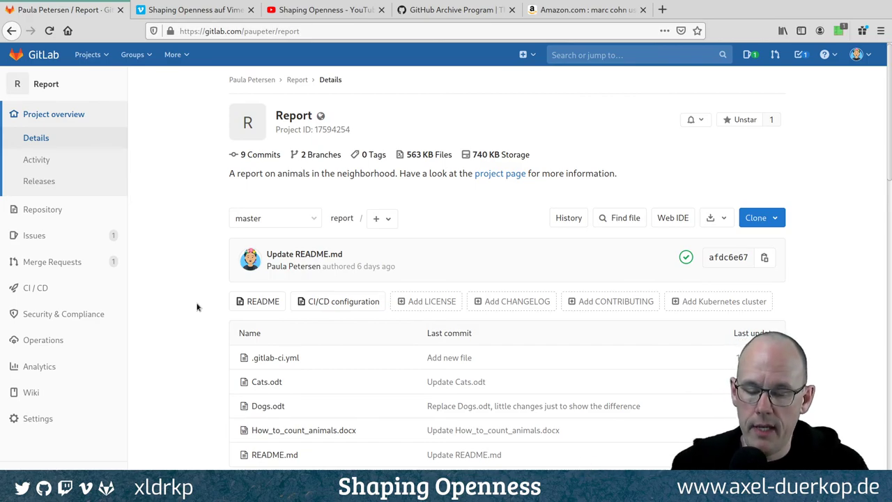
{"action": "key", "text": "ctrl+t"}
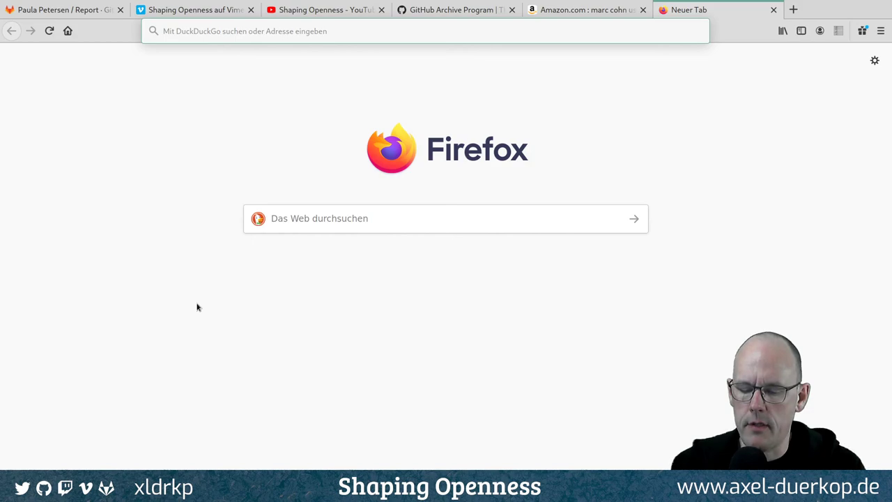
Find the Panzerkreuzer Potemkin article on German Wikipedia
{"action": "type", "text": "wikipedia.org/"}
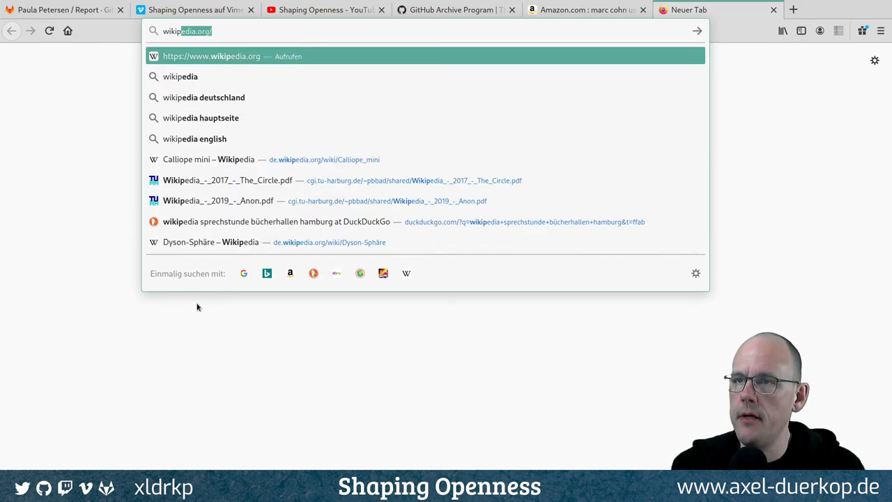
{"action": "key", "text": "Return"}
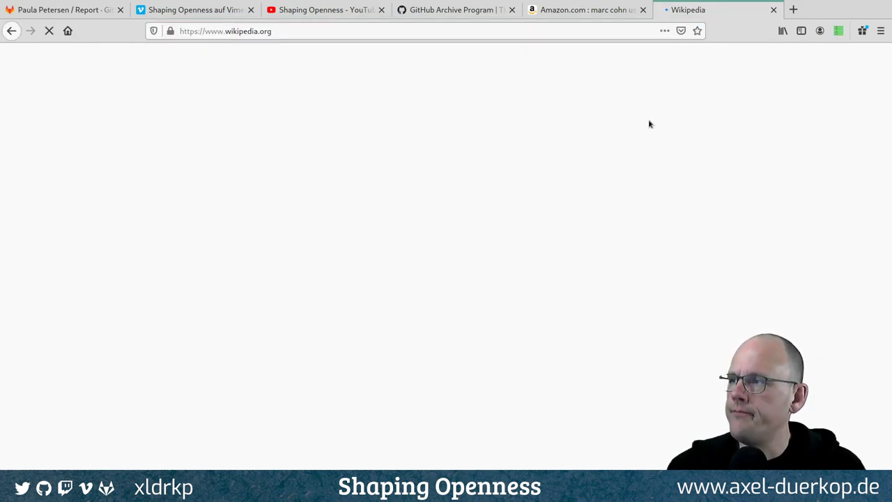
{"action": "left_click", "coordinate": [363, 126]}
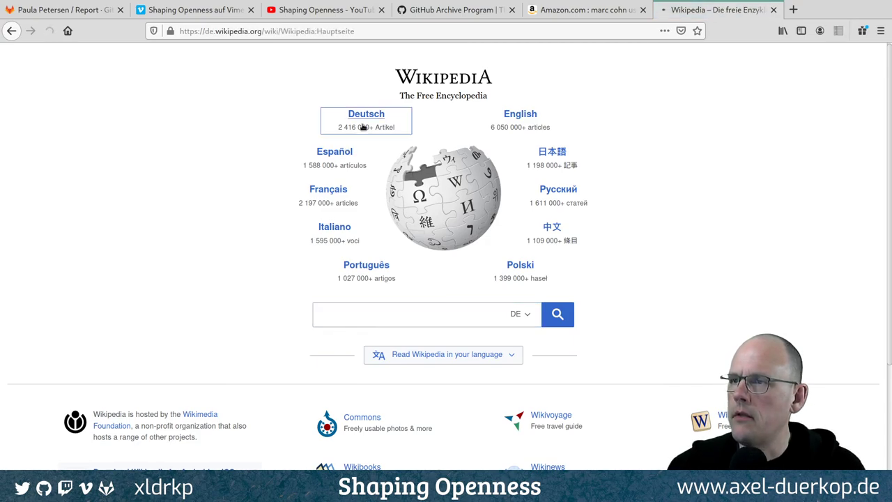
{"action": "left_click", "coordinate": [725, 80]}
{"action": "type", "text": "P"}
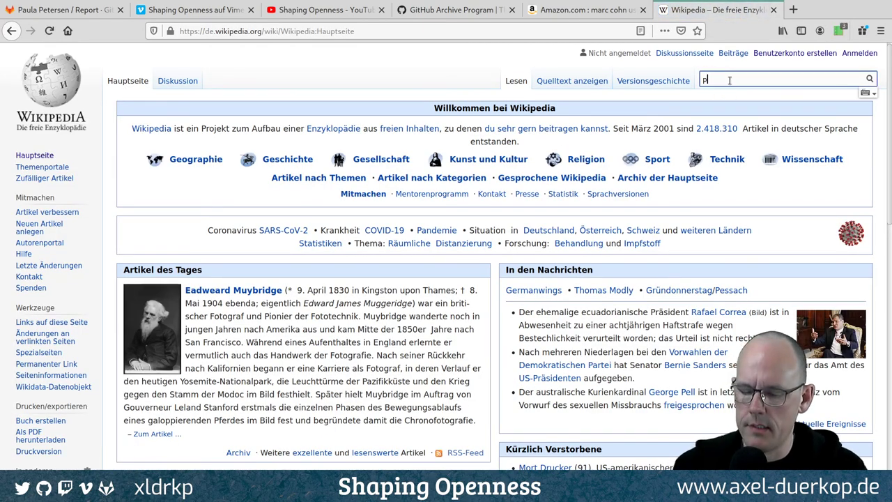
{"action": "type", "text": "anzerkreu"}
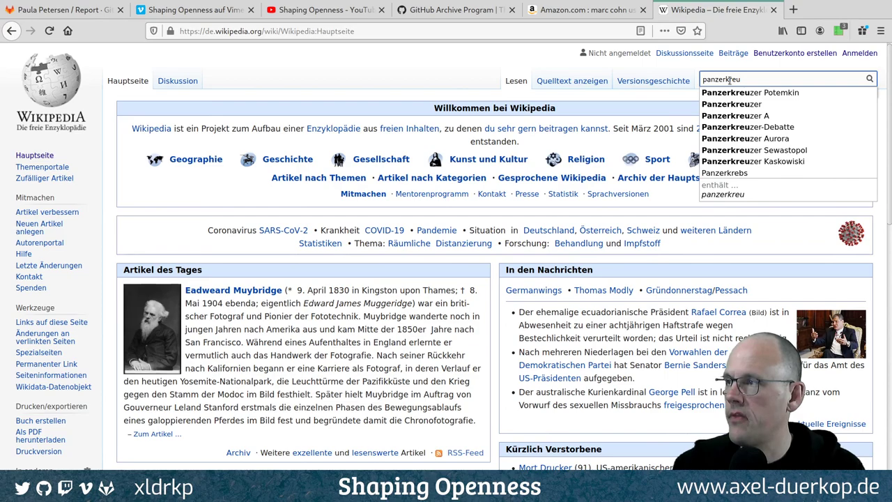
{"action": "key", "text": "Down"}
{"action": "key", "text": "Return"}
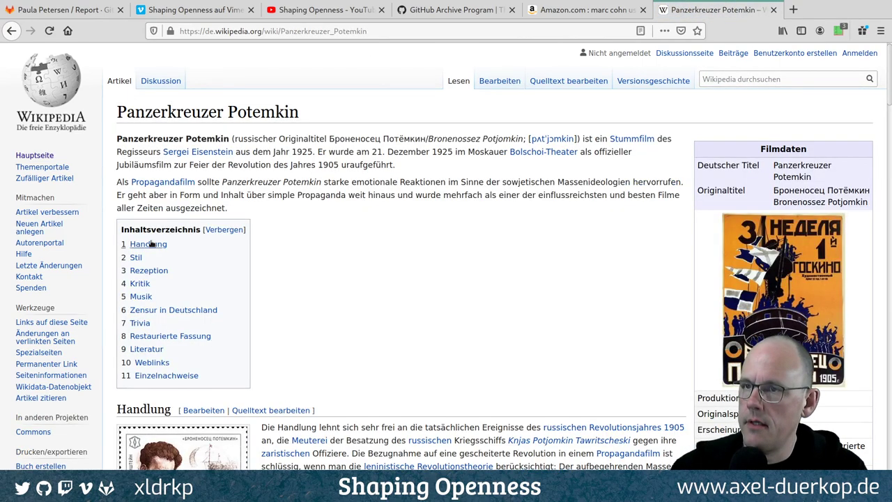
Switch to the article's English version, then return to the GitLab Report project tab
{"action": "scroll", "coordinate": [70, 292], "scroll_direction": "down", "scroll_amount": 3}
{"action": "left_click", "coordinate": [27, 383]}
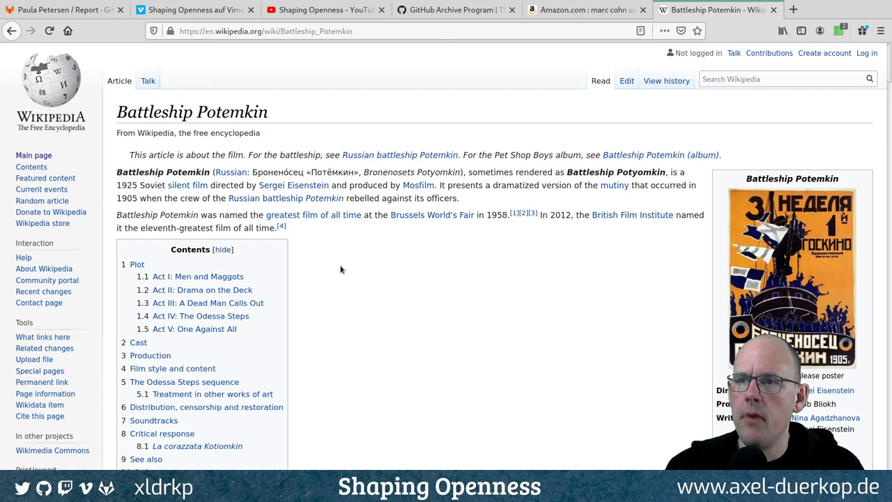
{"action": "left_click", "coordinate": [53, 10]}
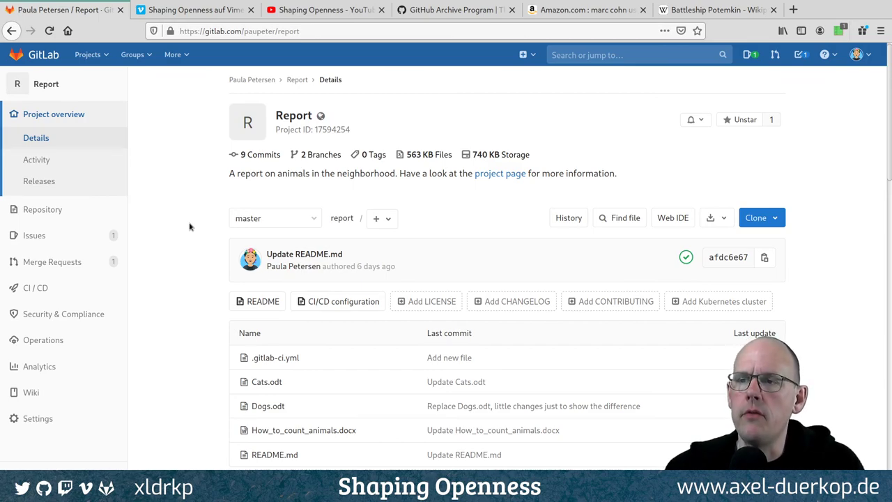
Switch the repository file view to the 1-as-a-reader-i-want-to-know-where-the-neighborhood-is branch
{"action": "left_click", "coordinate": [279, 220]}
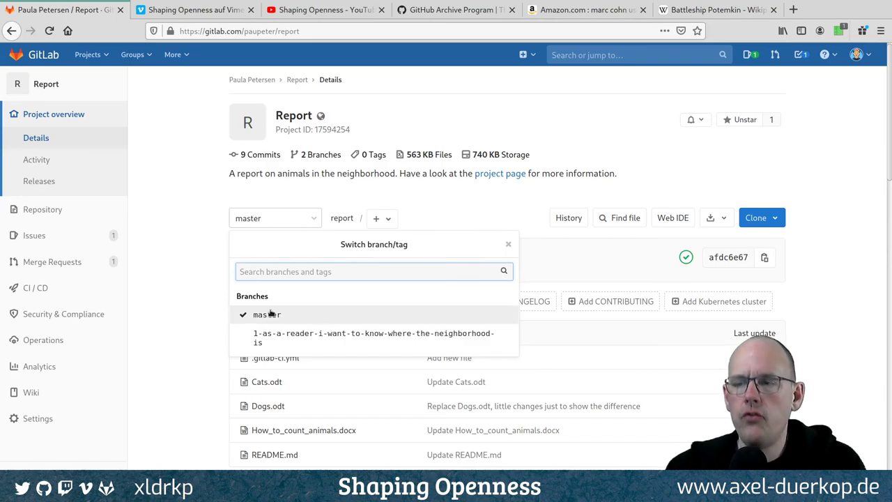
{"action": "left_click", "coordinate": [314, 342]}
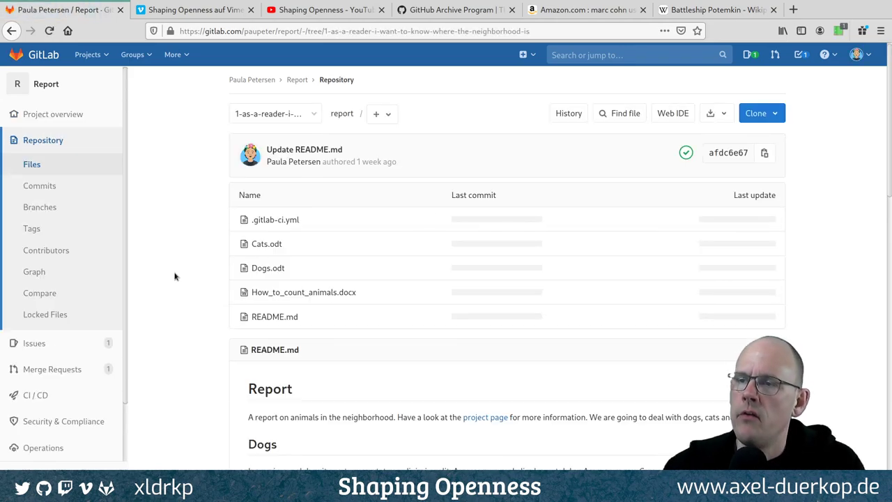
{"action": "scroll", "coordinate": [197, 265], "scroll_direction": "down", "scroll_amount": 4}
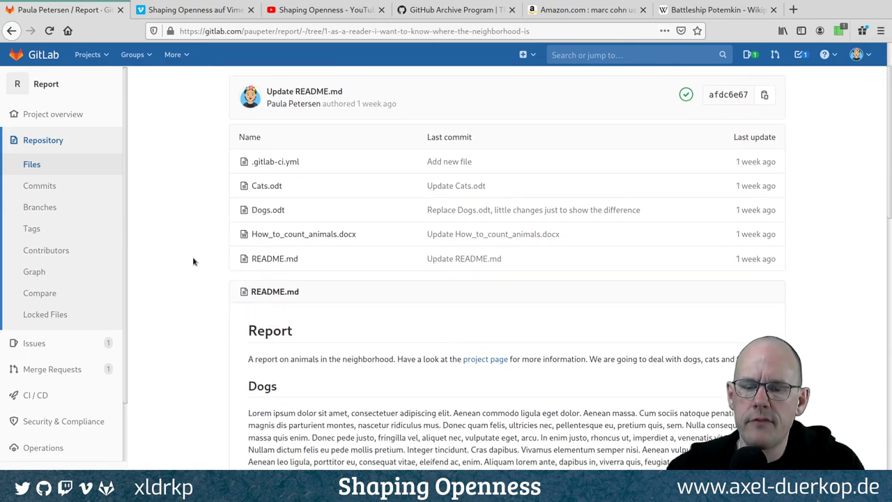
{"action": "scroll", "coordinate": [189, 259], "scroll_direction": "up", "scroll_amount": 3}
{"action": "scroll", "coordinate": [189, 258], "scroll_direction": "up", "scroll_amount": 1}
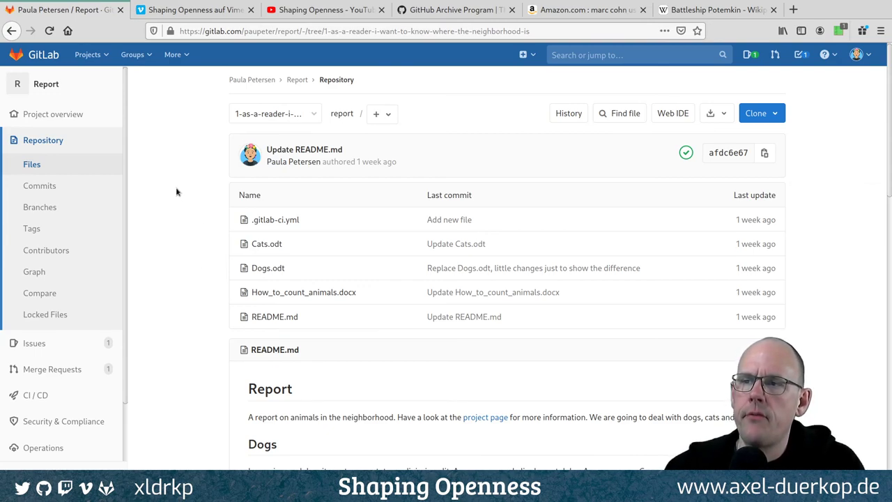
Create new file context-information.md and type '## The Neighbour' on its first line
{"action": "left_click", "coordinate": [389, 115]}
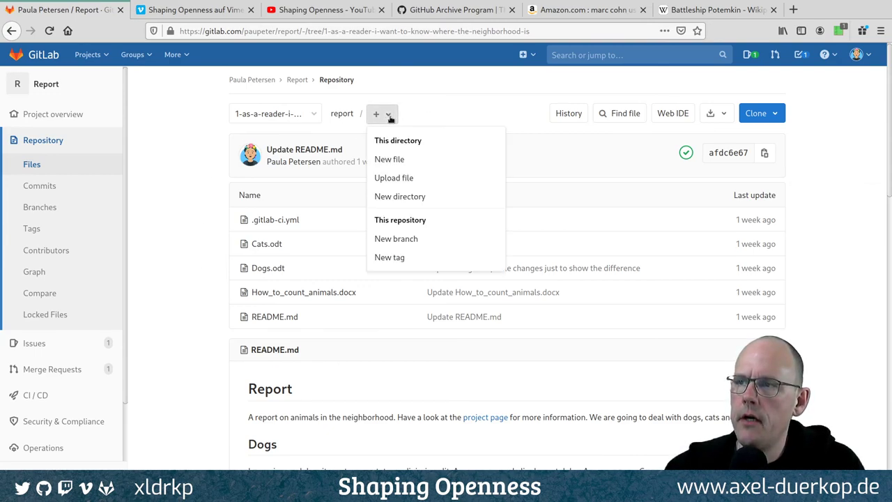
{"action": "left_click", "coordinate": [402, 162]}
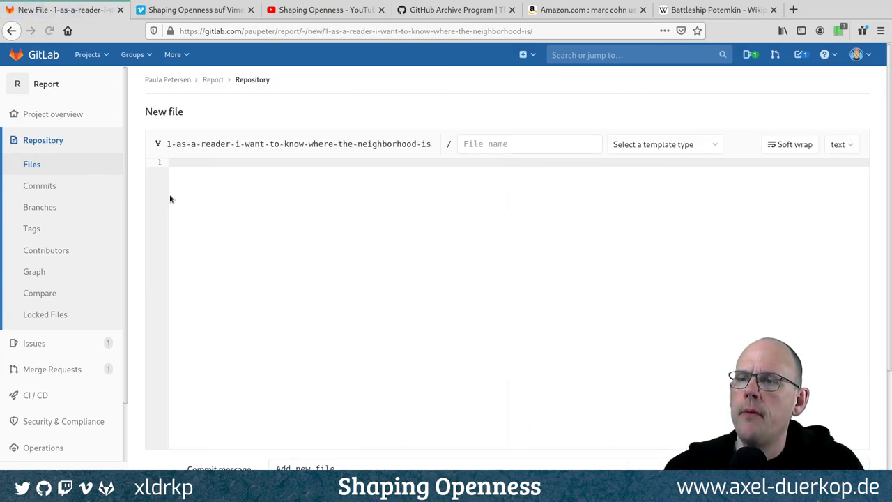
{"action": "left_click", "coordinate": [495, 149]}
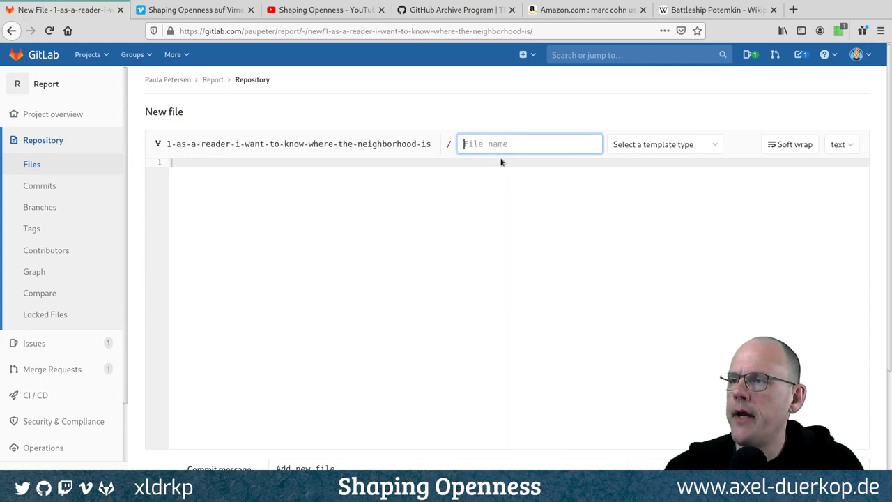
{"action": "type", "text": "conet"}
{"action": "key", "text": "BackSpace"}
{"action": "key", "text": "BackSpace"}
{"action": "type", "text": "t"}
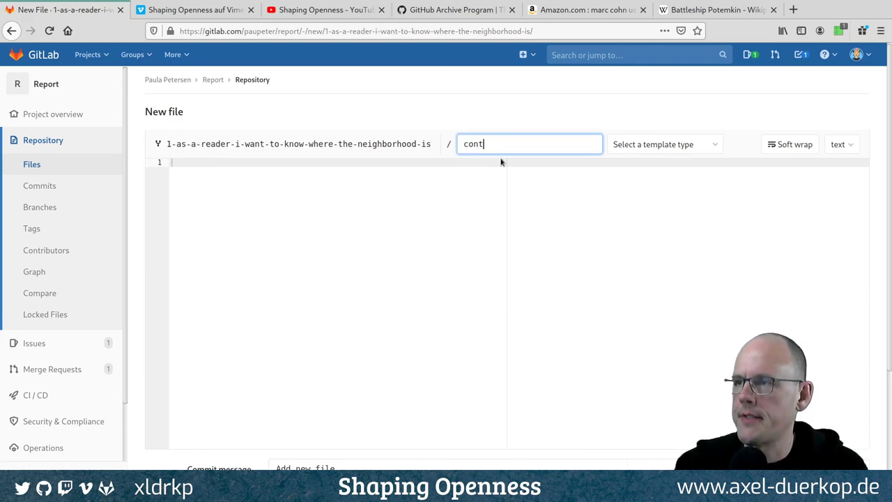
{"action": "type", "text": "extinf"}
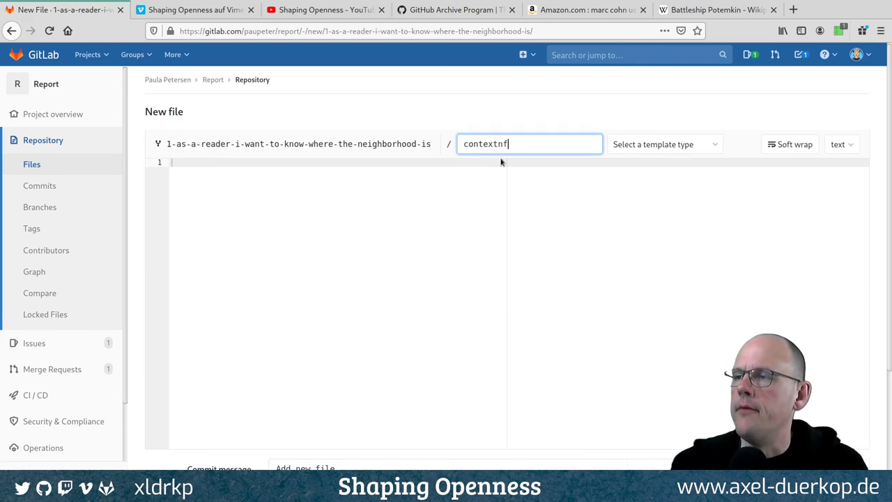
{"action": "key", "text": "BackSpace"}
{"action": "key", "text": "BackSpace"}
{"action": "type", "text": "info"}
{"action": "key", "text": "BackSpace"}
{"action": "key", "text": "BackSpace"}
{"action": "key", "text": "BackSpace"}
{"action": "key", "text": "BackSpace"}
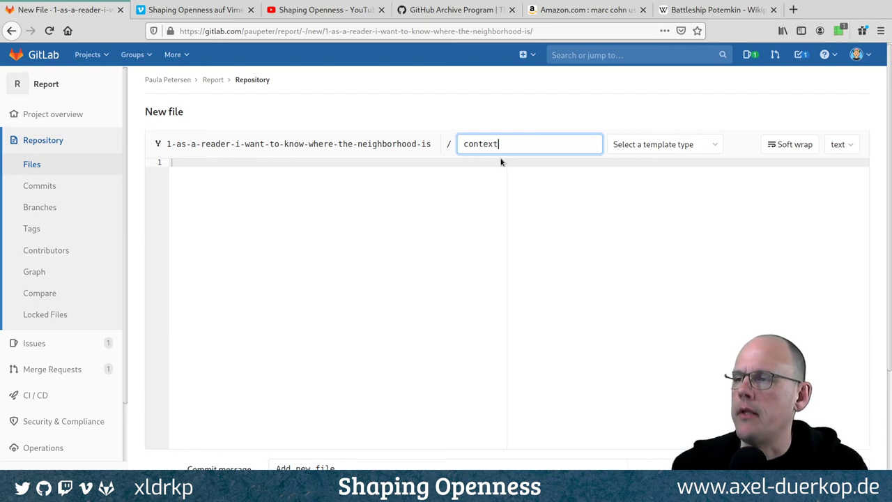
{"action": "type", "text": "-information.md"}
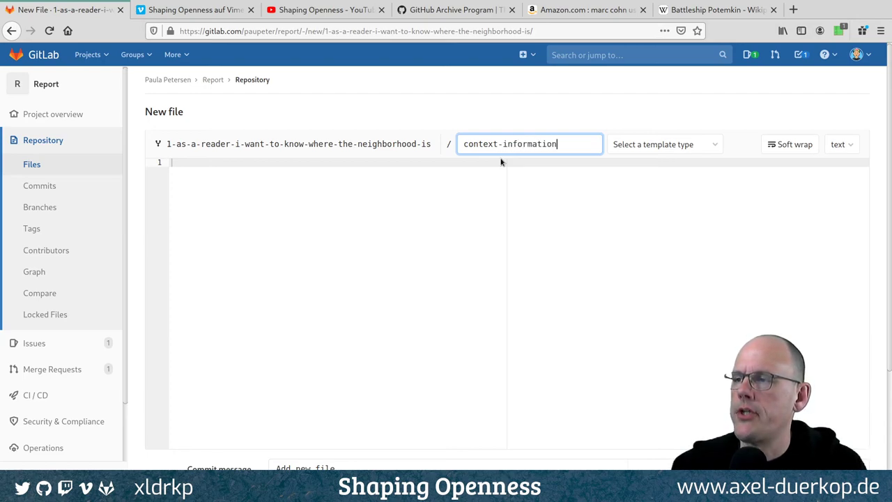
{"action": "left_click", "coordinate": [364, 197]}
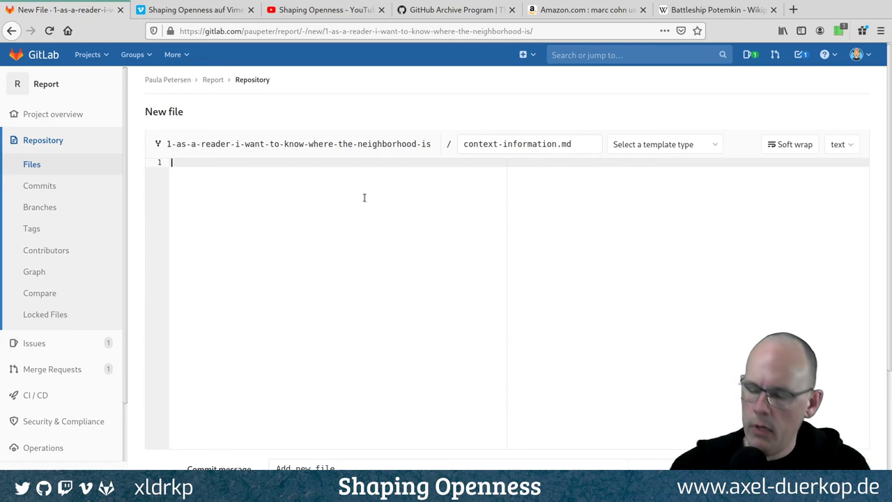
{"action": "type", "text": "## "}
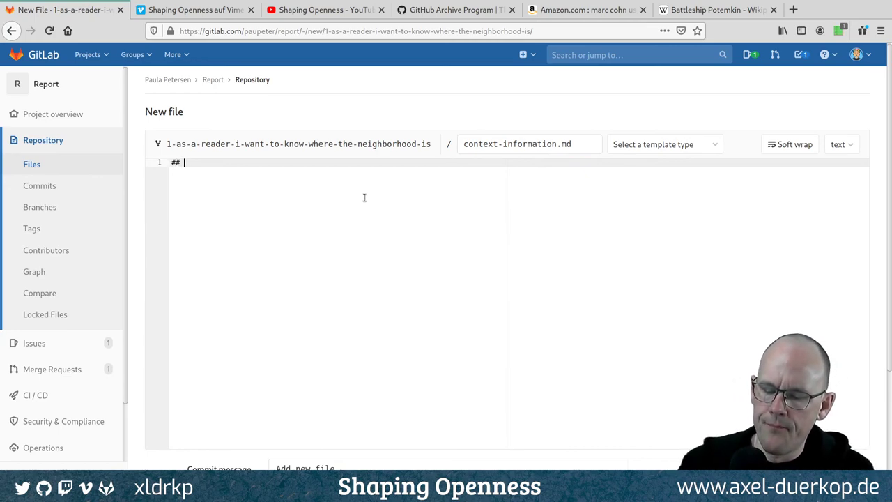
{"action": "type", "text": "The Neig"}
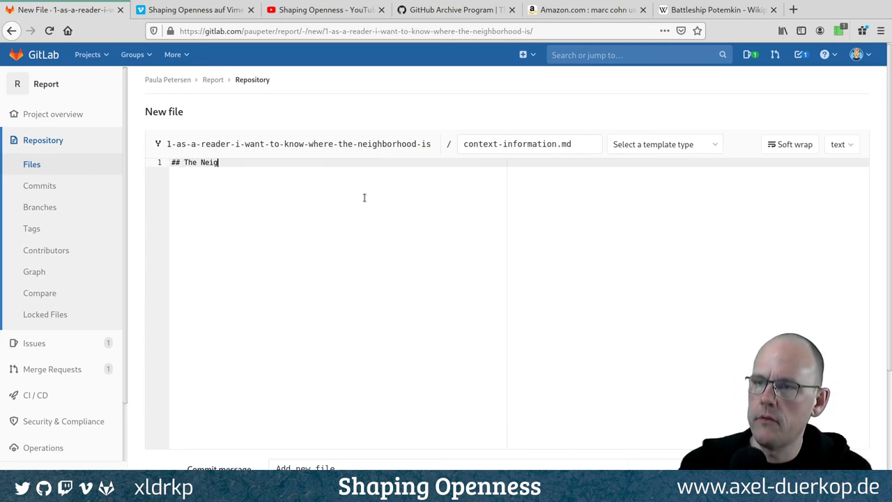
{"action": "type", "text": "hbour"}
Look up nachbarschaft in the PONS dictionary in a new tab
{"action": "key", "text": "ctrl+t"}
{"action": "type", "text": "pro"}
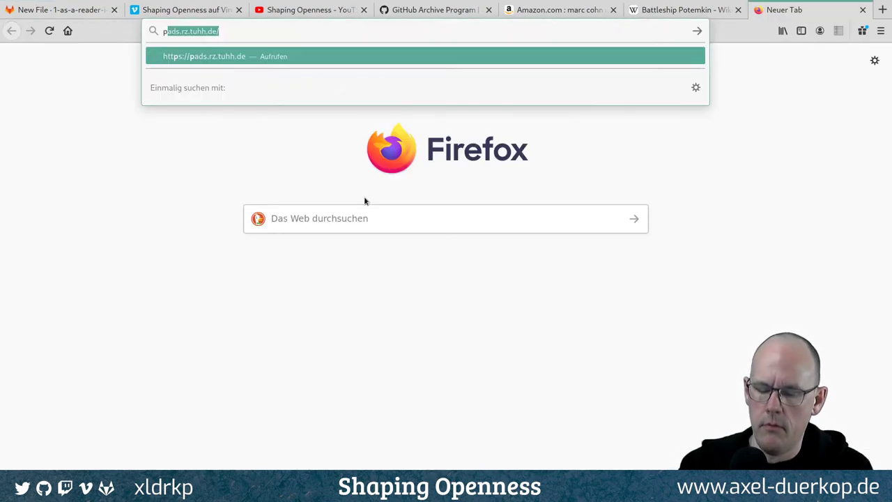
{"action": "key", "text": "BackSpace"}
{"action": "key", "text": "BackSpace"}
{"action": "type", "text": "ons"}
{"action": "key", "text": "Return"}
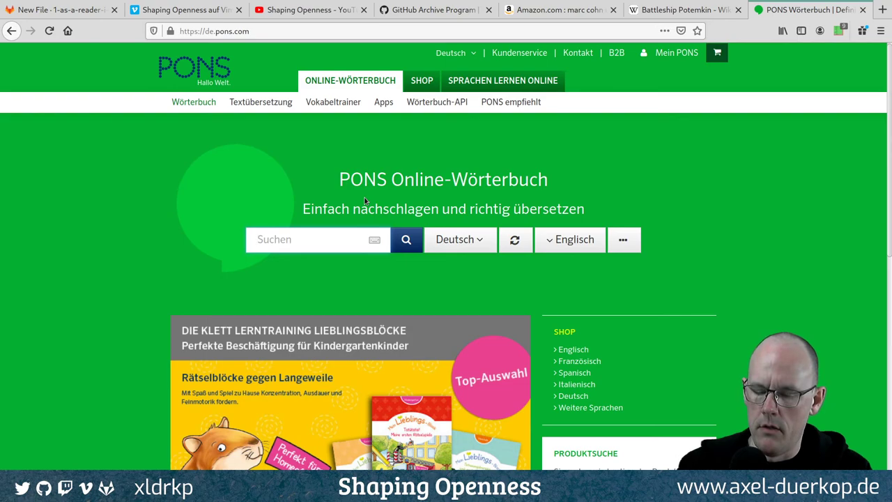
{"action": "type", "text": "nachbarschaft"}
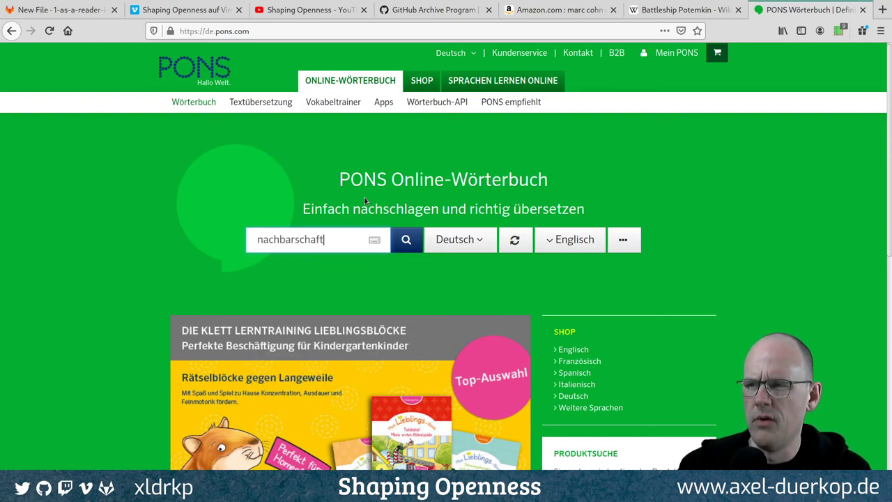
{"action": "key", "text": "Return"}
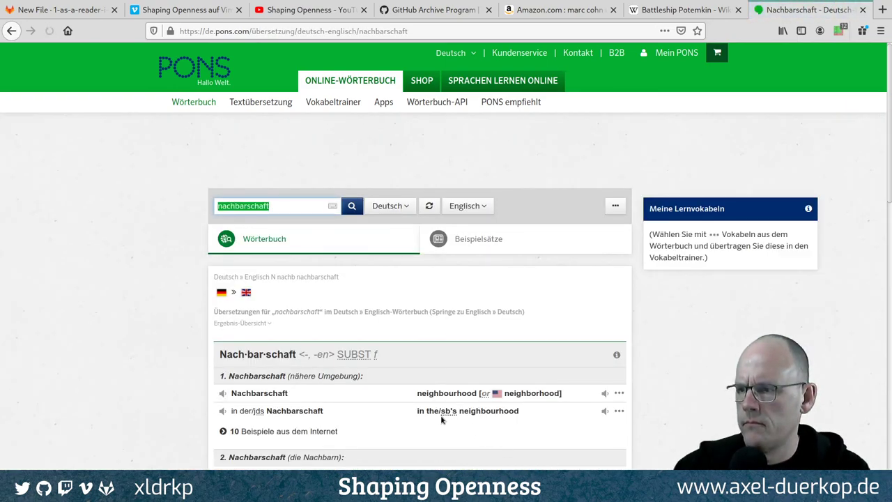
Select the translation 'neighborhood' and go back to the GitLab new-file editor
{"action": "left_click_drag", "start_coordinate": [417, 393], "coordinate": [472, 393]}
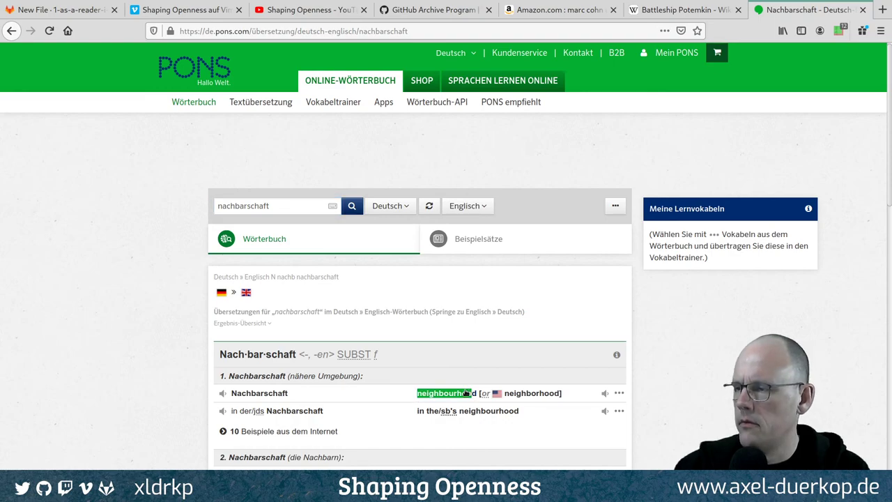
{"action": "scroll", "coordinate": [436, 415], "scroll_direction": "down", "scroll_amount": 2}
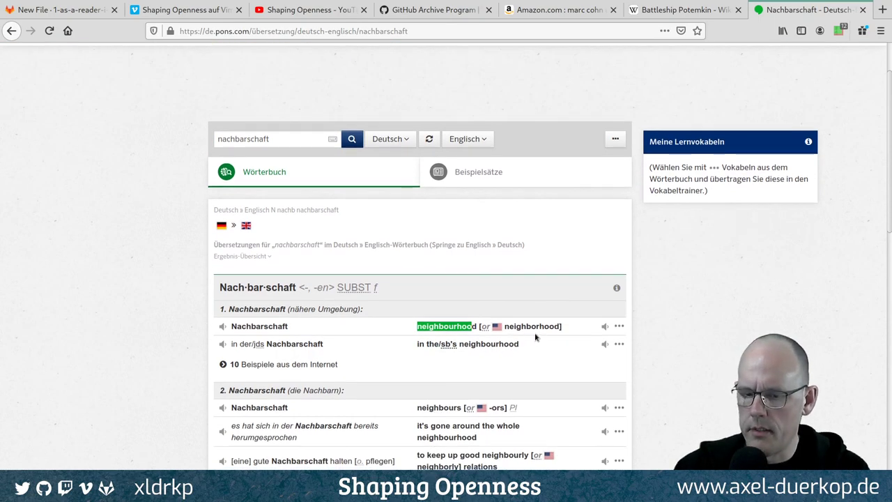
{"action": "left_click_drag", "start_coordinate": [561, 326], "coordinate": [506, 332]}
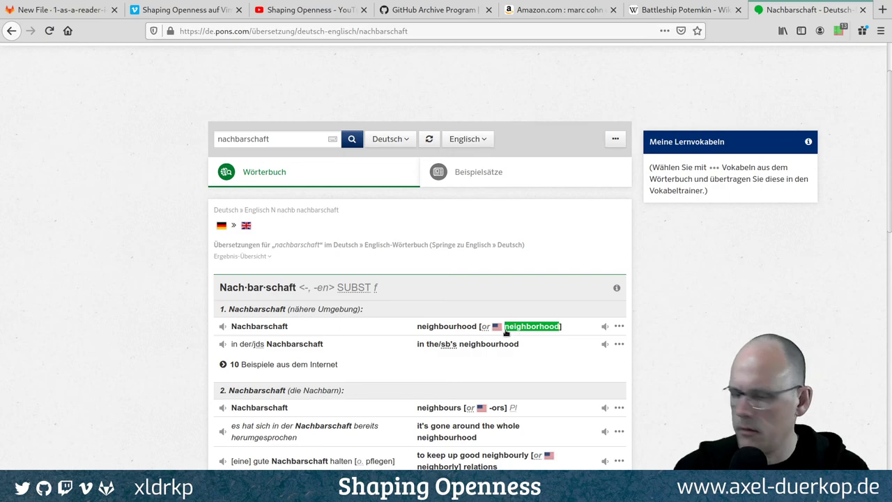
{"action": "left_click", "coordinate": [61, 10]}
Fix the heading to read 'The Neighborhood' and start a new line below it
{"action": "key", "text": "ctrl+BackSpace"}
{"action": "type", "text": "https://archiveprogram.github.com/"}
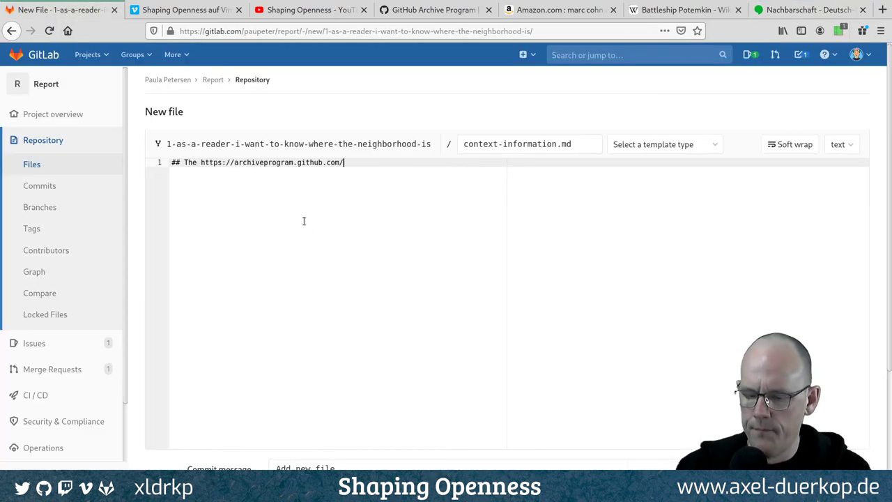
{"action": "key", "text": "ctrl+z"}
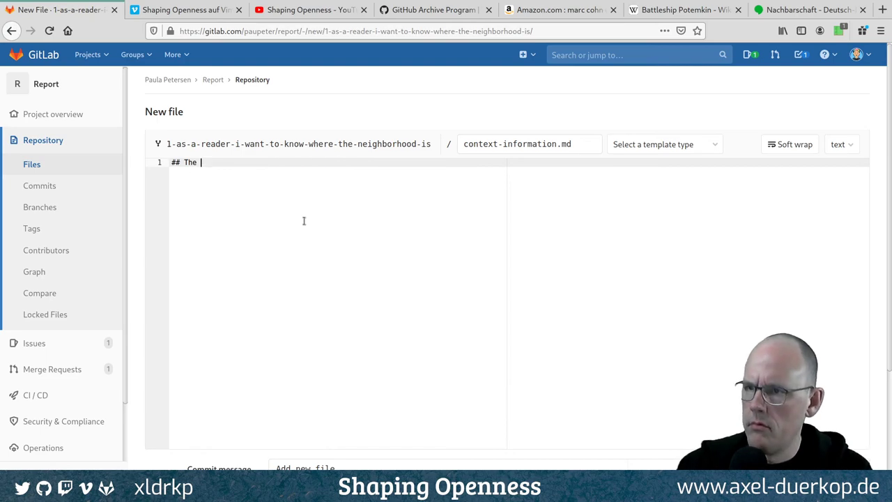
{"action": "type", "text": "Neighbor"}
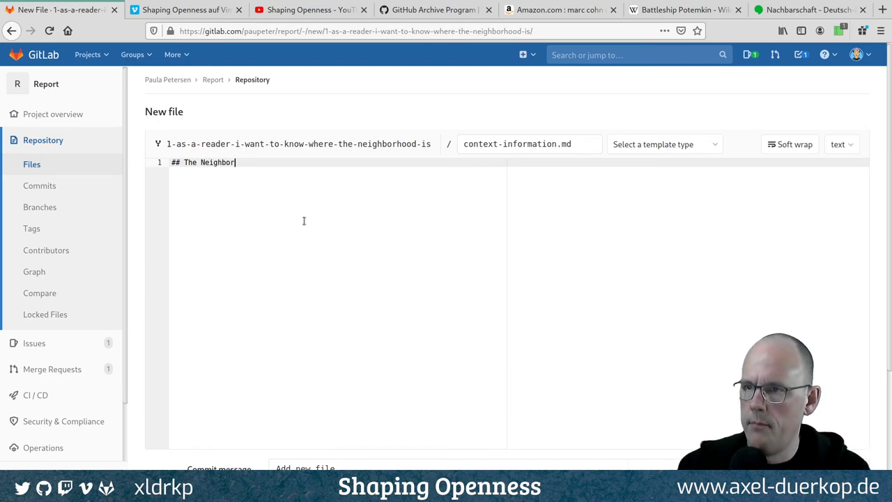
{"action": "type", "text": "hood"}
{"action": "key", "text": "Return"}
{"action": "key", "text": "Return"}
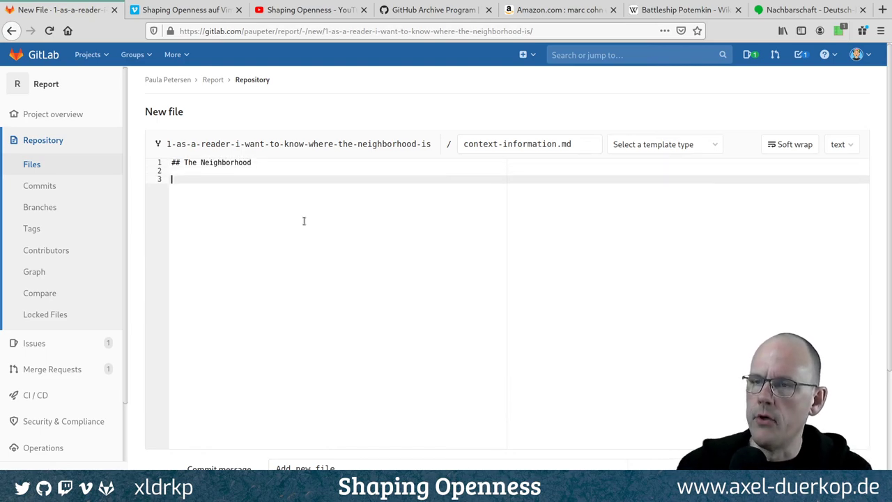
Copy lorem ipsum filler text from blindtextgenerator.de in a new browser tab
{"action": "key", "text": "ctrl+t"}
{"action": "type", "text": "b"}
{"action": "key", "text": "Delete"}
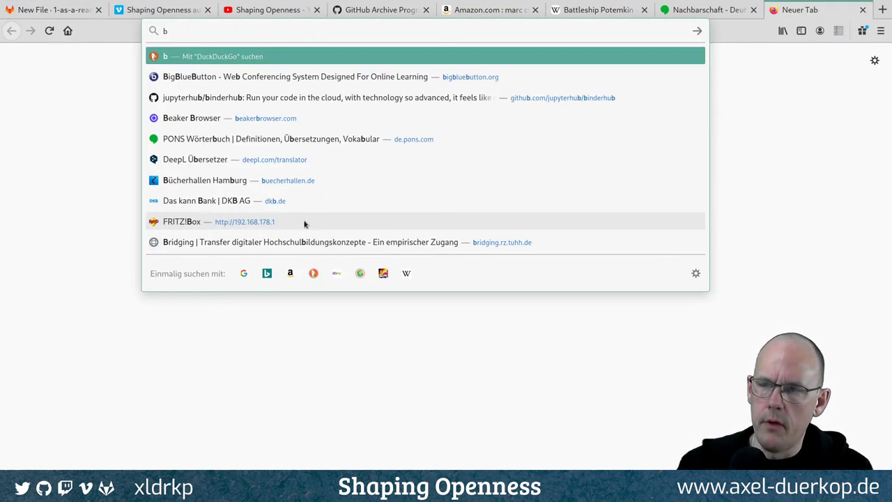
{"action": "type", "text": "lindtextgenerator.de"}
{"action": "key", "text": "Return"}
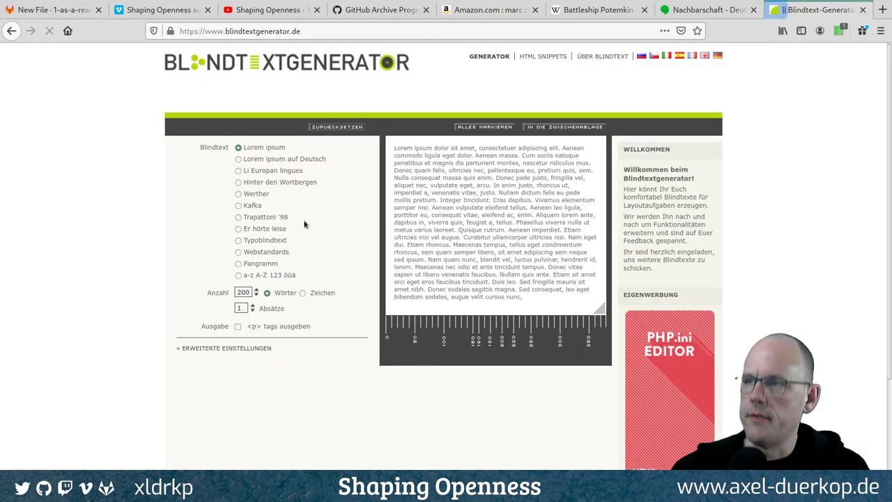
{"action": "left_click", "coordinate": [589, 127]}
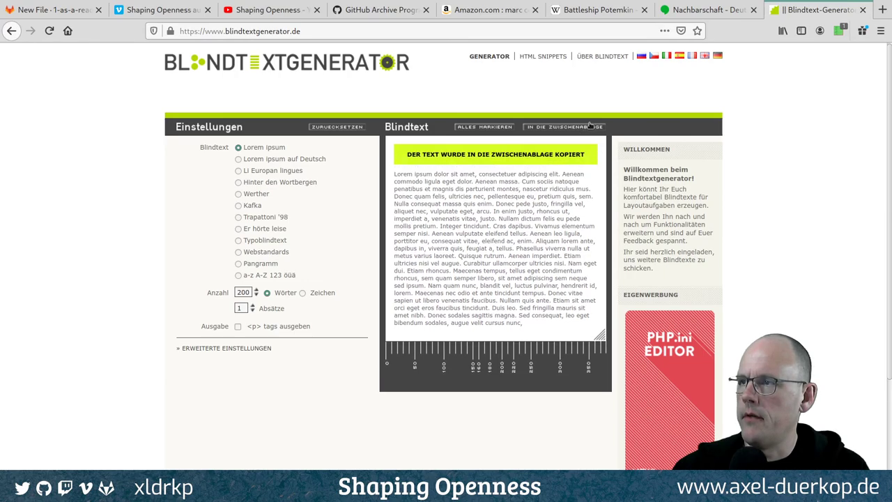
{"action": "left_click", "coordinate": [61, 9]}
Paste the lorem ipsum under the heading, enable soft wrap, and split it before 'Phasellus'
{"action": "type", "text": "Lorem ipsum dolor sit amet, consectetuer adipiscing elit. Aenean commodo ligula eget dolor. Aenean massa. Cum sociis natoque penatibus et magnis dis parturient montes, nascetur ridiculus mus. Donec quam felis, ultricies nec, pellentesque eu, pretium quis, sem. Nulla consequat massa quis enim. Donec pede justo, fringilla vel, aliquet nec, vulputate eget, arcu. In enim justo, rhoncus ut, imperdiet a, venenatis vitae, justo. Nullam dictum felis eu pede mollis pretium. Integer tincidunt. Cras dapibus. Vivamus elementum semper nisi. Aenean vulputate eleifend tellus. Aenean leo ligula, porttitor eu, consequat vitae, eleifend ac, enim. Aliquam lorem ante, dapibus in, viverra quis, feugiat a, tellus. Phasellus viverra nulla ut metus varius laoreet. Quisque rutrum. Aenean imperdiet. Etiam ultricies nisi vel augue. Curabitur ullamcorper ultricies nisi. Nam eget dui. Etiam rhoncus. Maecenas tempus, tellus eget condimentum rhoncus, sem quam semper libero, sit amet adipiscing sem neque sed ipsum. Nam quam nunc, blandit vel, luctus pulvinar, hendrerit id, lorem. Maecenas nec odio et ante tincidunt tempus. Donec vitae sapien ut libero venenatis faucibus. Nullam quis ante. Etiam sit amet orci eget eros faucibus tincidunt. Duis leo. Sed fringilla mauris sit amet nibh. Donec sodales sagittis magna. Sed consequat, leo eget bibendum sodales, augue velit cursus nunc,"}
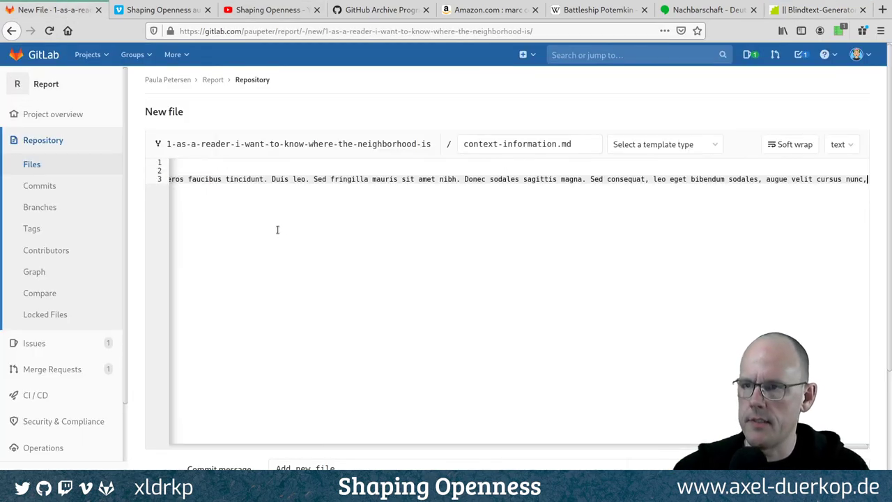
{"action": "left_click", "coordinate": [788, 144]}
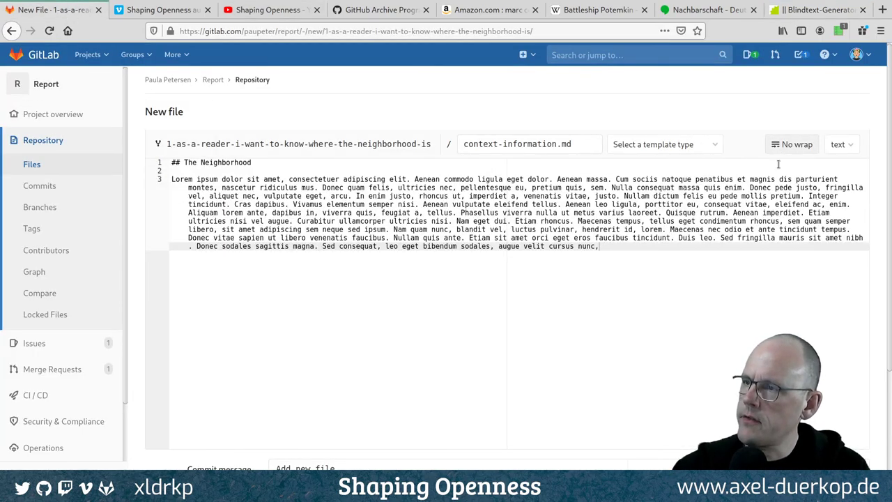
{"action": "left_click", "coordinate": [461, 213]}
{"action": "key", "text": "Return"}
{"action": "key", "text": "Return"}
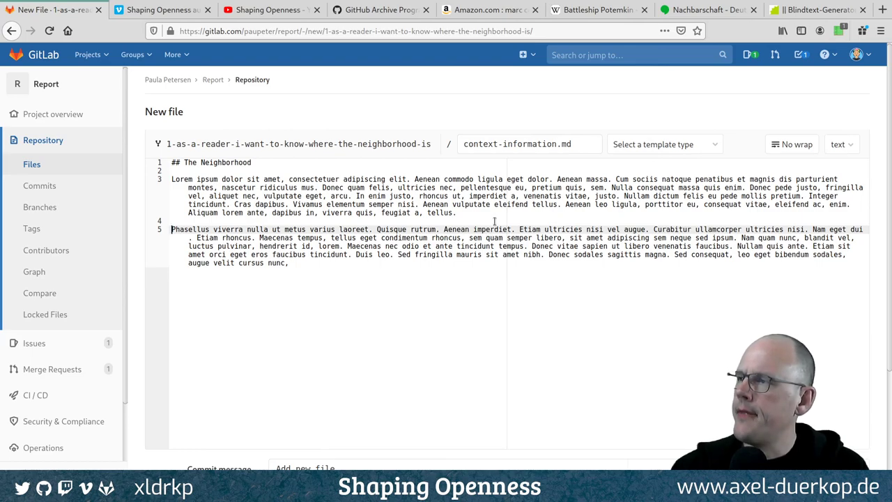
End the second paragraph with a full stop and add a trailing new line
{"action": "left_click", "coordinate": [220, 273]}
{"action": "type", "text": "."}
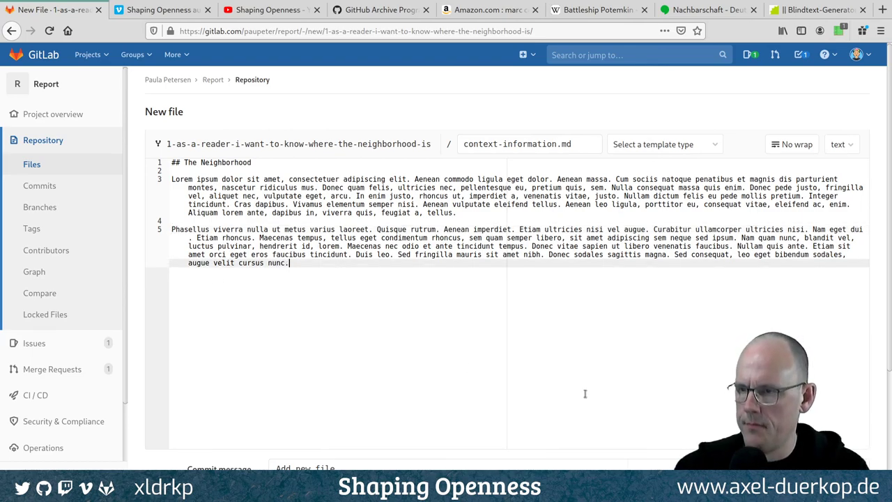
{"action": "key", "text": "Return"}
{"action": "key", "text": "Return"}
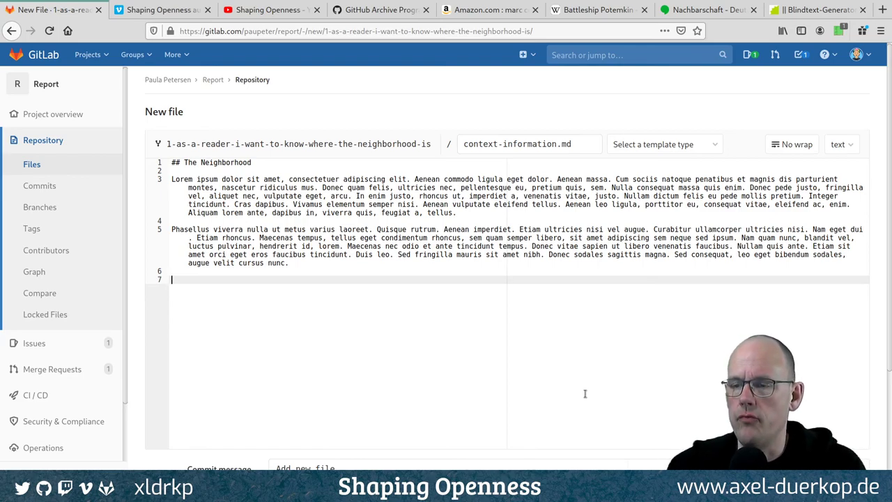
{"action": "scroll", "coordinate": [406, 355], "scroll_direction": "down", "scroll_amount": 4}
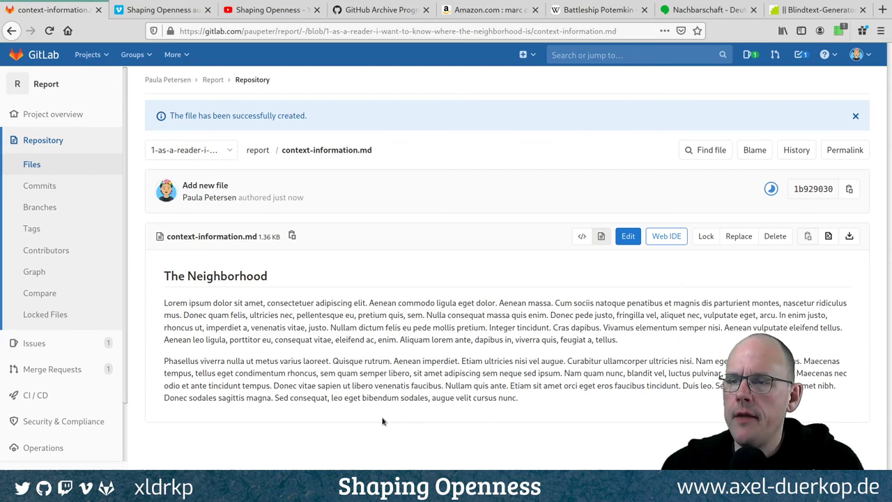
Open CI/CD Pipelines in a new browser tab from the left sidebar
{"action": "mouse_move", "coordinate": [69, 395]}
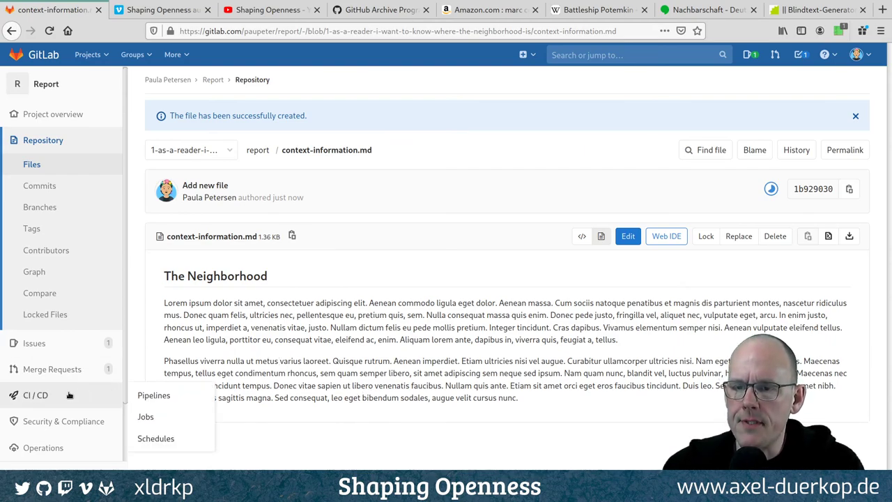
{"action": "middle_click", "coordinate": [152, 396]}
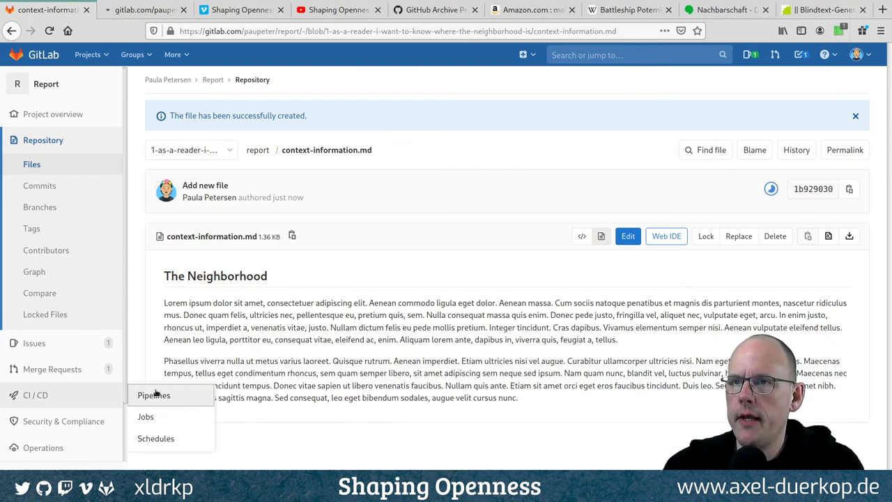
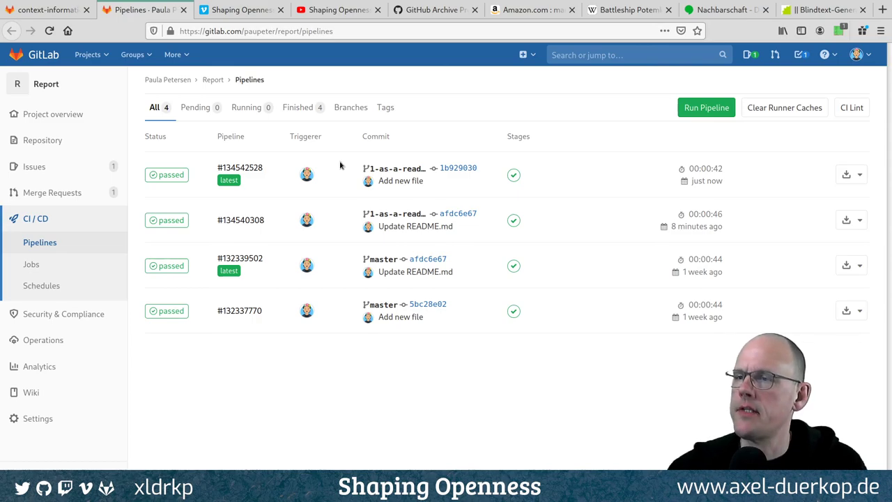
Open the latest passed pipeline's build job artifacts and scroll through the README.pdf preview
{"action": "left_click", "coordinate": [166, 175]}
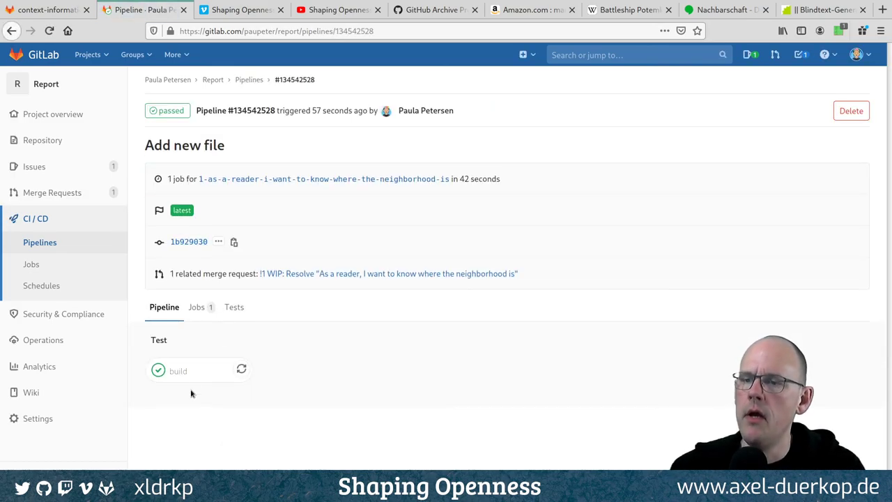
{"action": "left_click", "coordinate": [202, 371]}
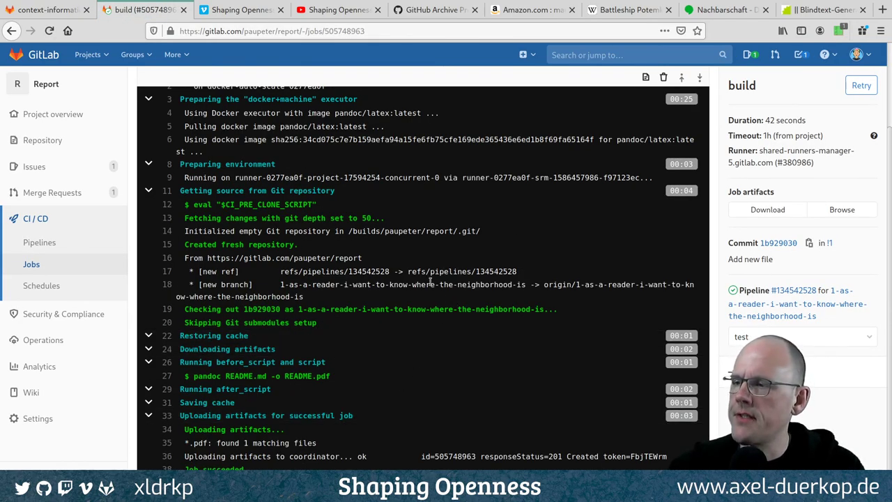
{"action": "left_click", "coordinate": [842, 210]}
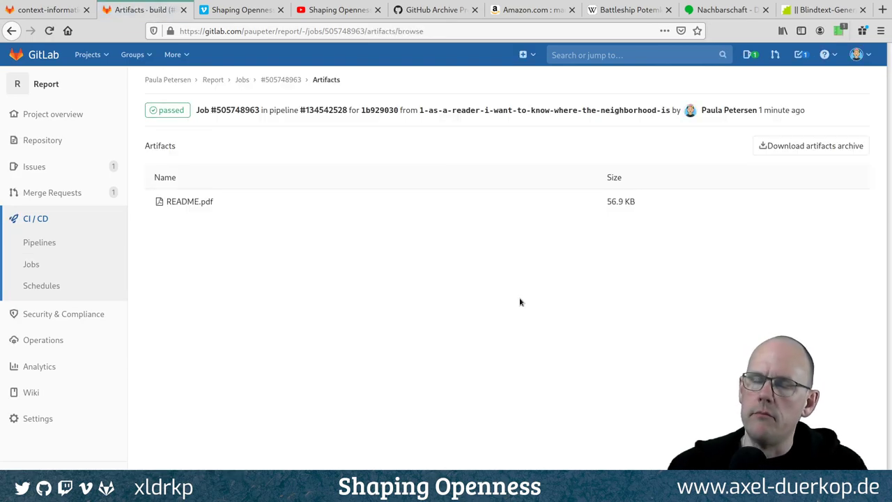
{"action": "left_click", "coordinate": [199, 201]}
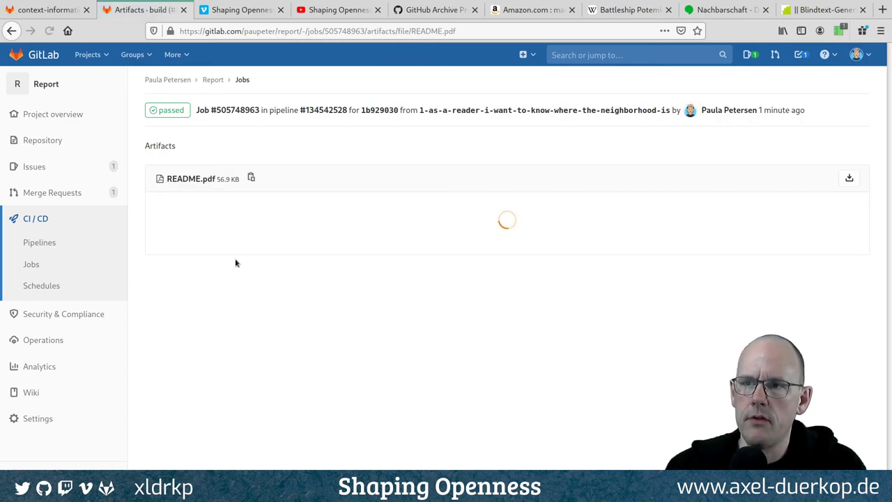
{"action": "scroll", "coordinate": [366, 279], "scroll_direction": "down", "scroll_amount": 10}
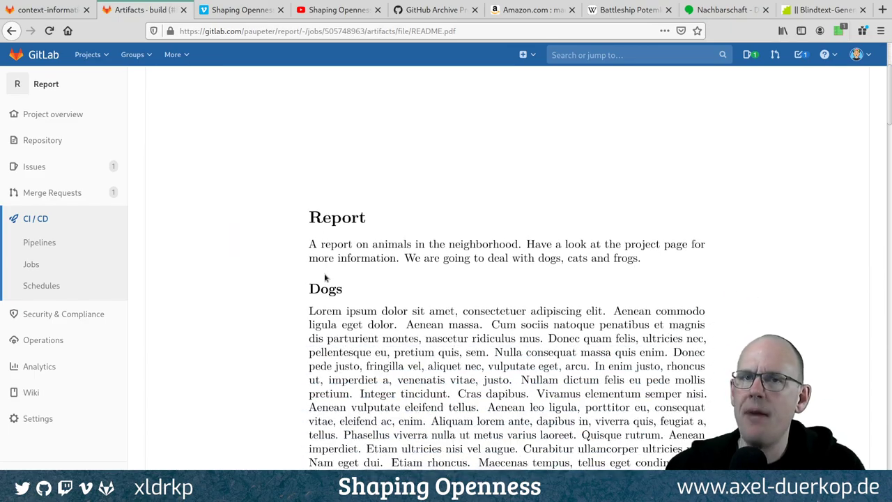
{"action": "scroll", "coordinate": [370, 279], "scroll_direction": "down", "scroll_amount": 15}
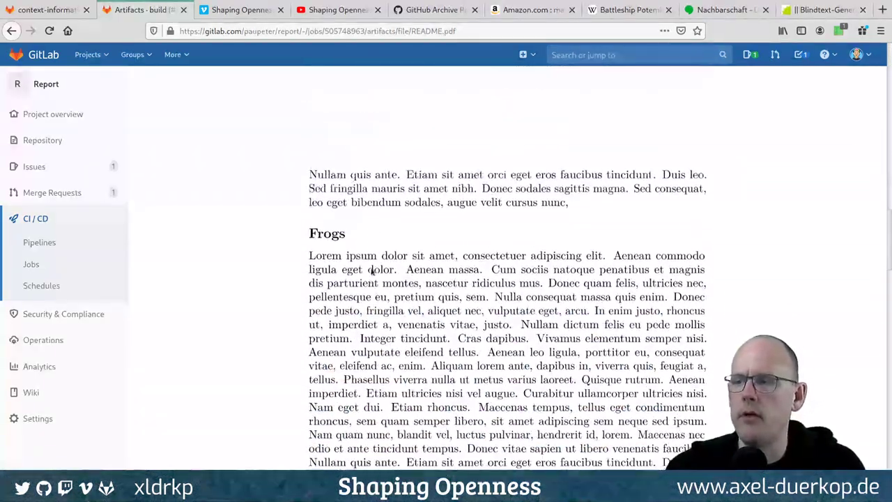
{"action": "scroll", "coordinate": [367, 271], "scroll_direction": "up", "scroll_amount": 7}
{"action": "scroll", "coordinate": [367, 271], "scroll_direction": "up", "scroll_amount": 15}
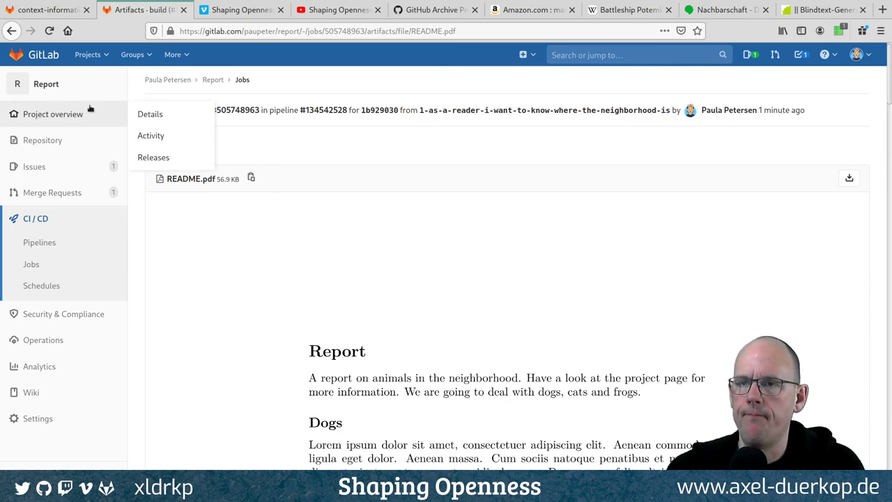
Switch the Report project to the neighborhood feature branch and open .gitlab-ci.yml for editing
{"action": "left_click", "coordinate": [16, 93]}
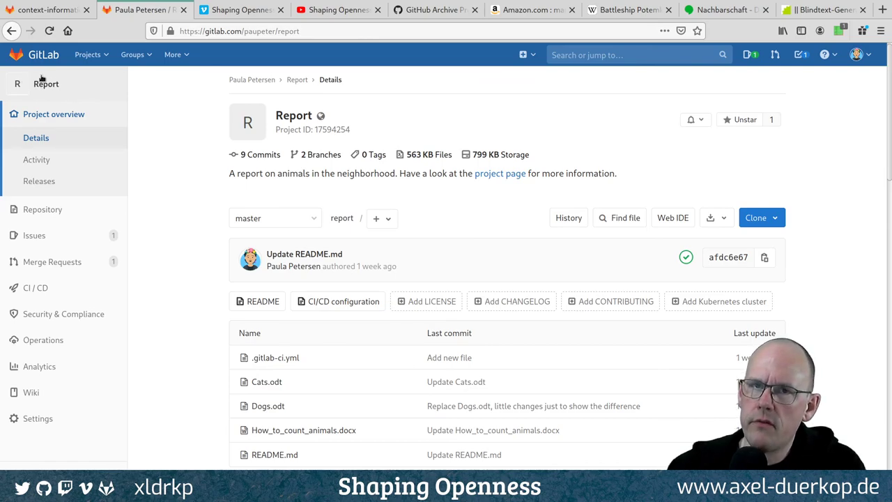
{"action": "left_click", "coordinate": [315, 219]}
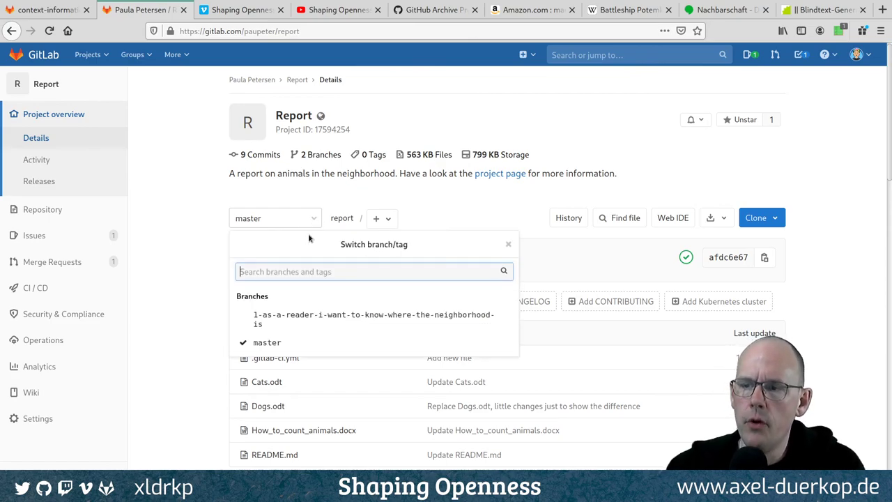
{"action": "left_click", "coordinate": [309, 315]}
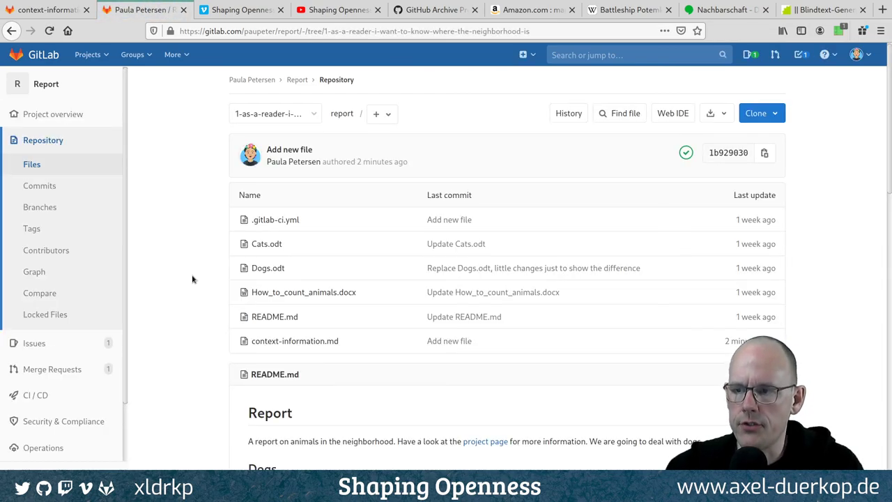
{"action": "left_click", "coordinate": [275, 220]}
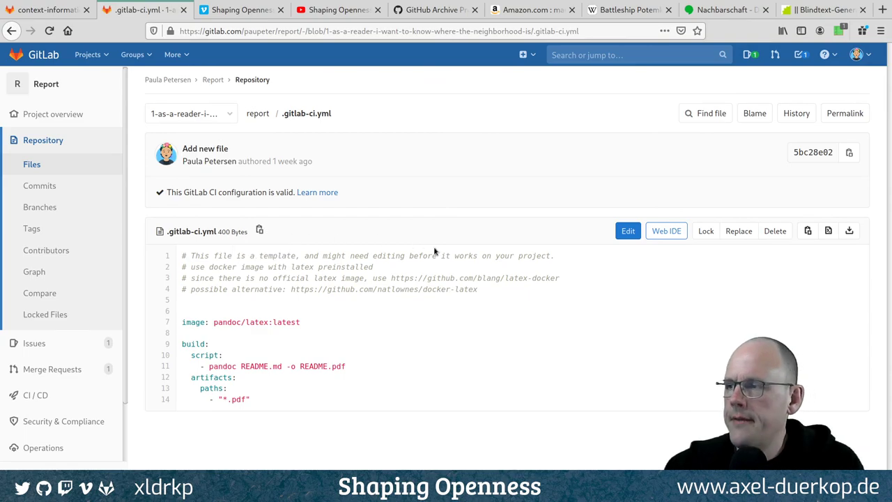
{"action": "left_click", "coordinate": [638, 234]}
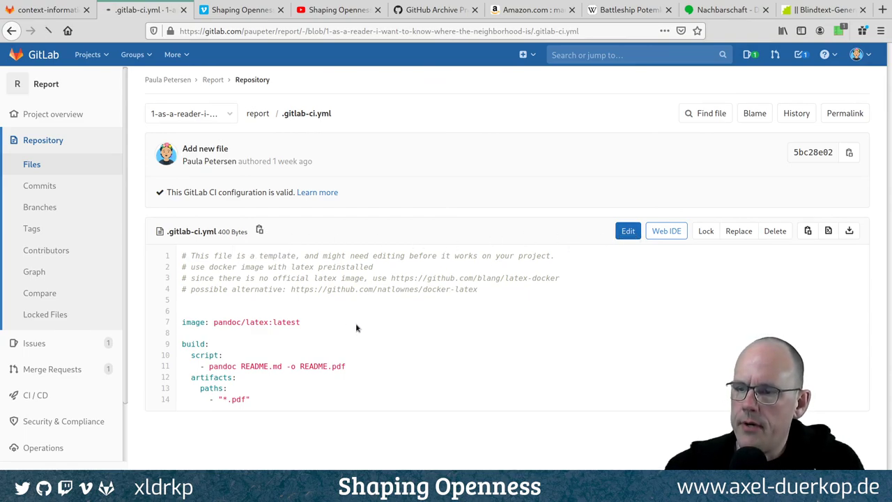
On line 11, add context-information.md before README.md and rename the output to report.pdf
{"action": "left_click", "coordinate": [230, 274]}
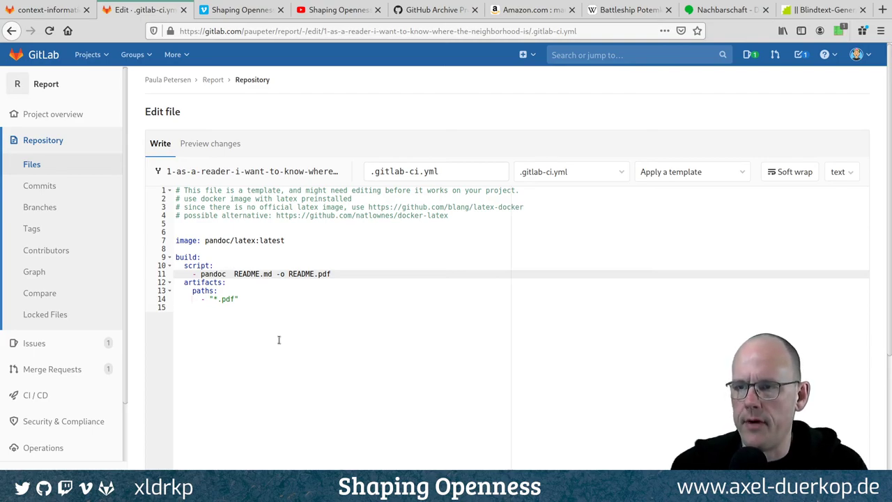
{"action": "type", "text": "contet"}
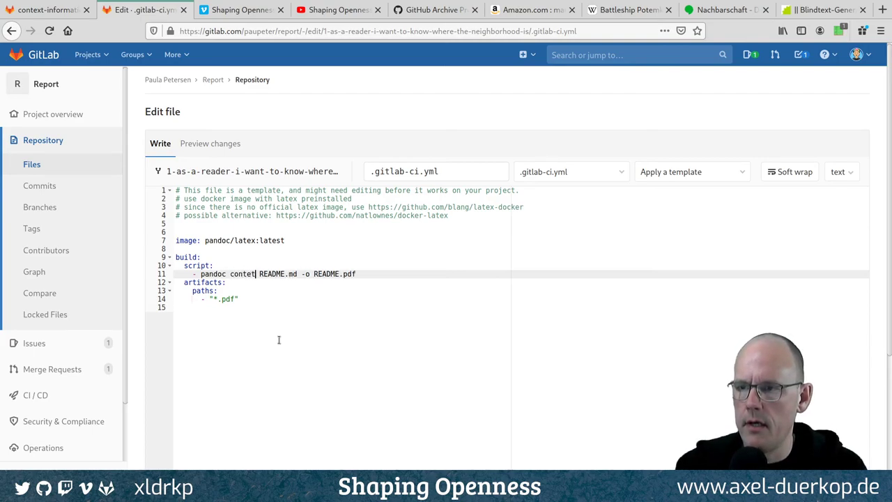
{"action": "key", "text": "BackSpace"}
{"action": "type", "text": "xt-information"}
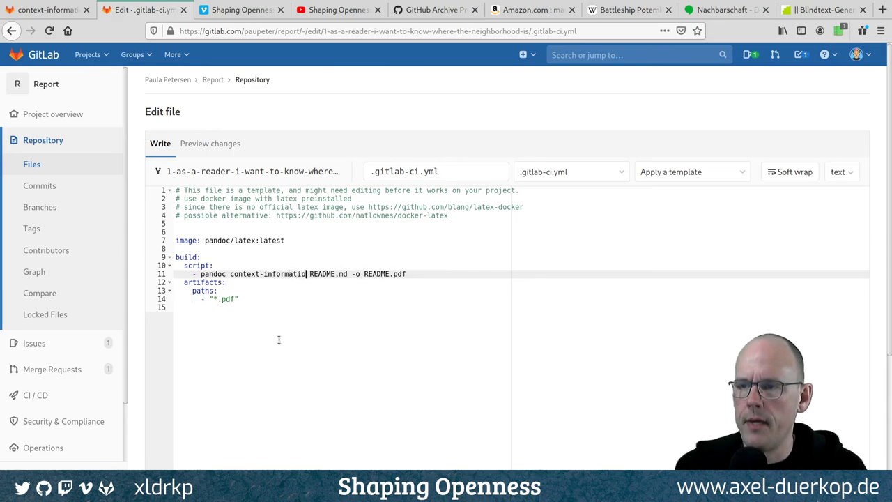
{"action": "type", "text": ".md"}
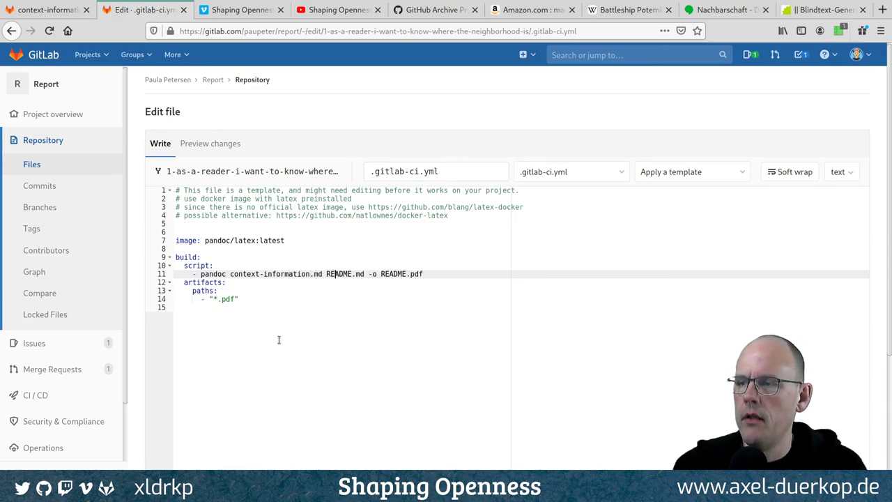
{"action": "key", "text": "ctrl+shift+Right"}
{"action": "type", "text": "report"}
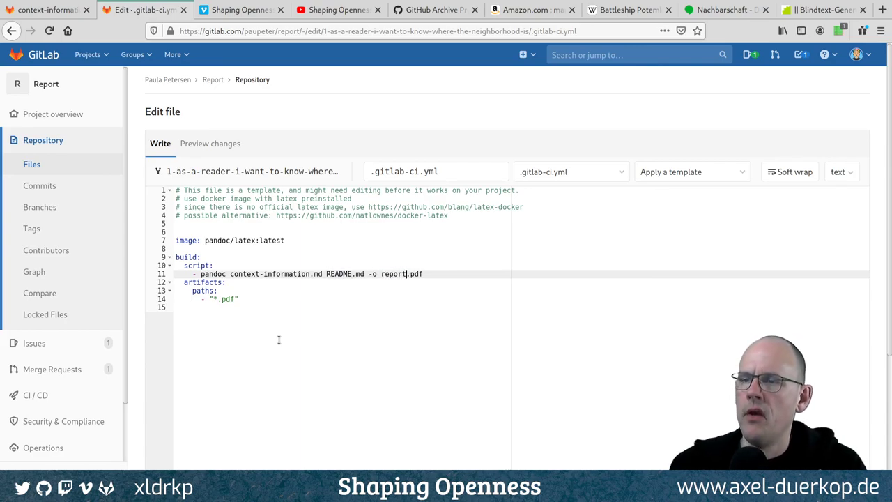
Commit the edit with the message 'Add to the list of files for the report'
{"action": "scroll", "coordinate": [279, 340], "scroll_direction": "down", "scroll_amount": 5}
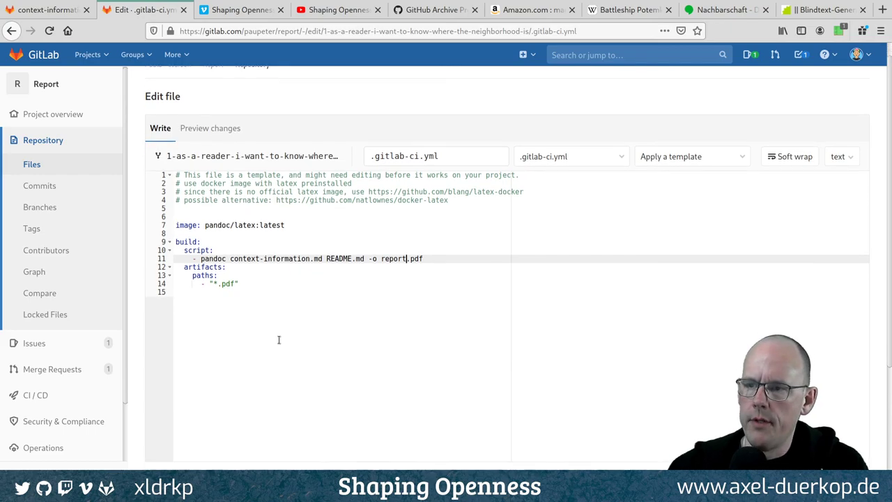
{"action": "left_click", "coordinate": [432, 353]}
{"action": "key", "text": "ctrl+a"}
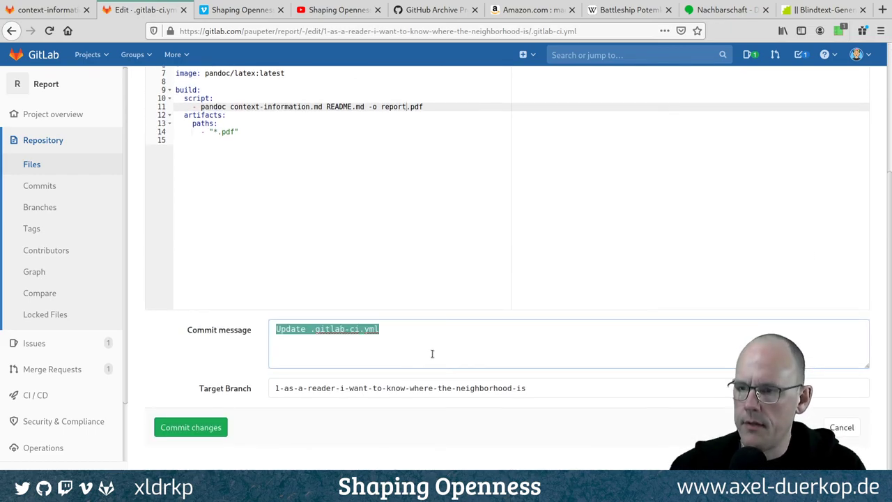
{"action": "type", "text": "A"}
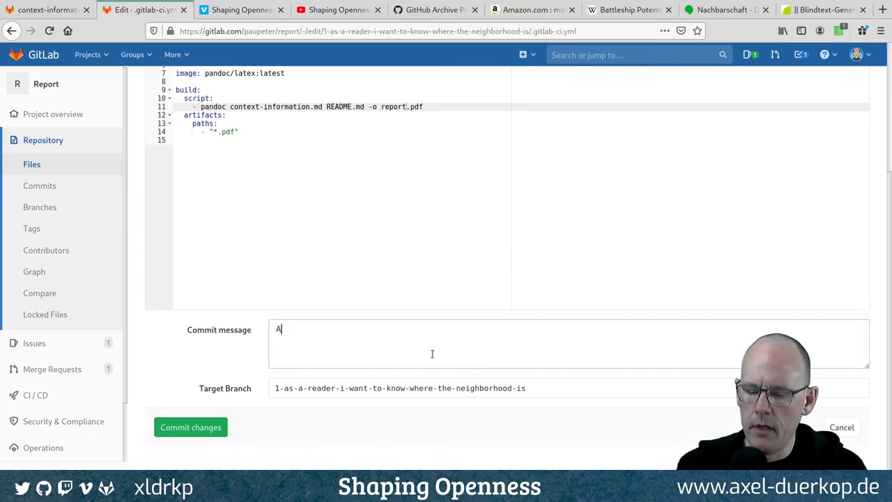
{"action": "type", "text": "dd to the l"}
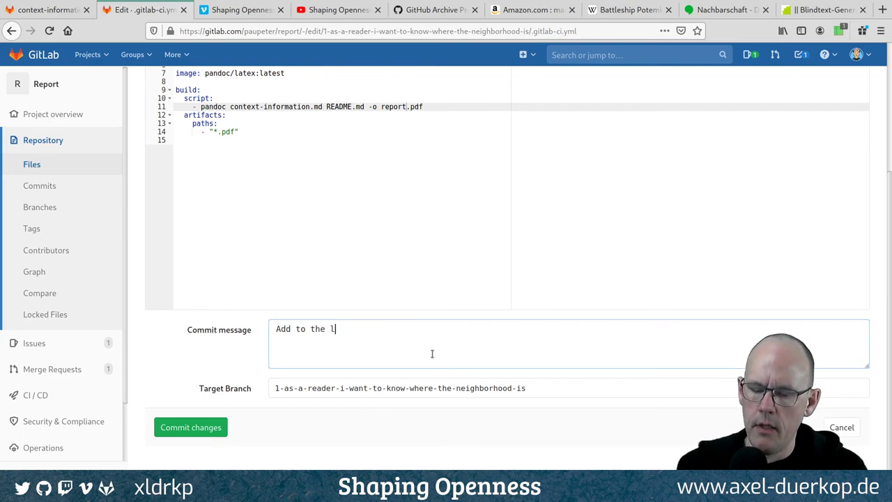
{"action": "type", "text": "ist of files for"}
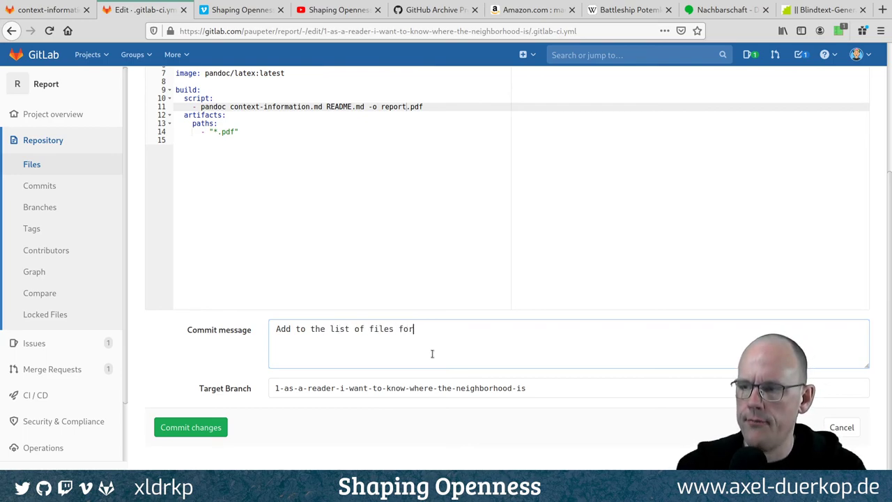
{"action": "type", "text": " the report"}
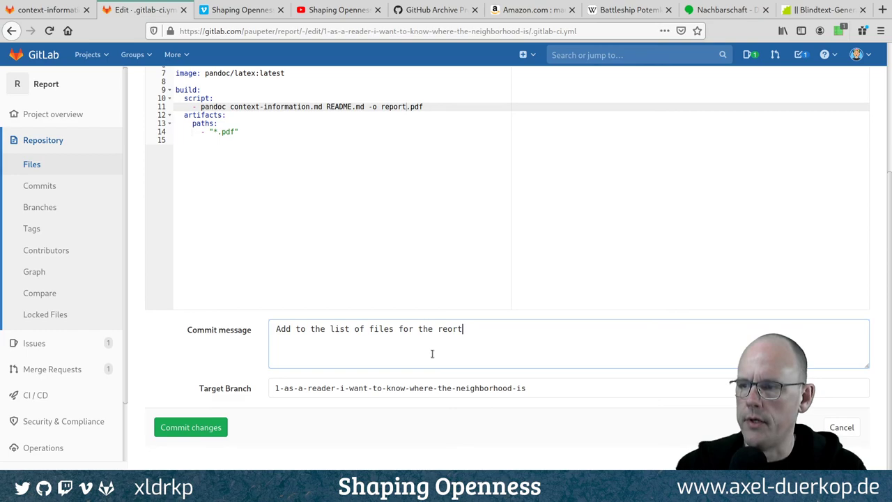
{"action": "key", "text": "BackSpace"}
{"action": "key", "text": "BackSpace"}
{"action": "key", "text": "BackSpace"}
{"action": "type", "text": "pro"}
{"action": "key", "text": "BackSpace"}
{"action": "key", "text": "BackSpace"}
{"action": "type", "text": "ort"}
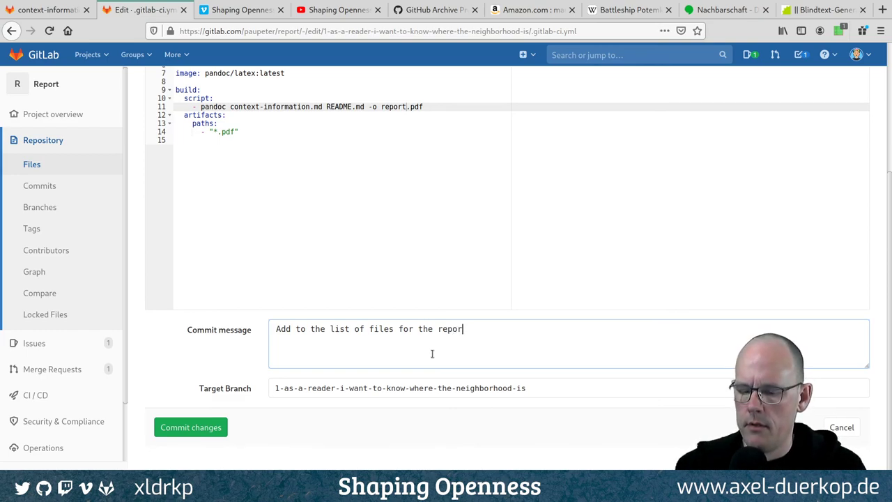
{"action": "left_click", "coordinate": [189, 435]}
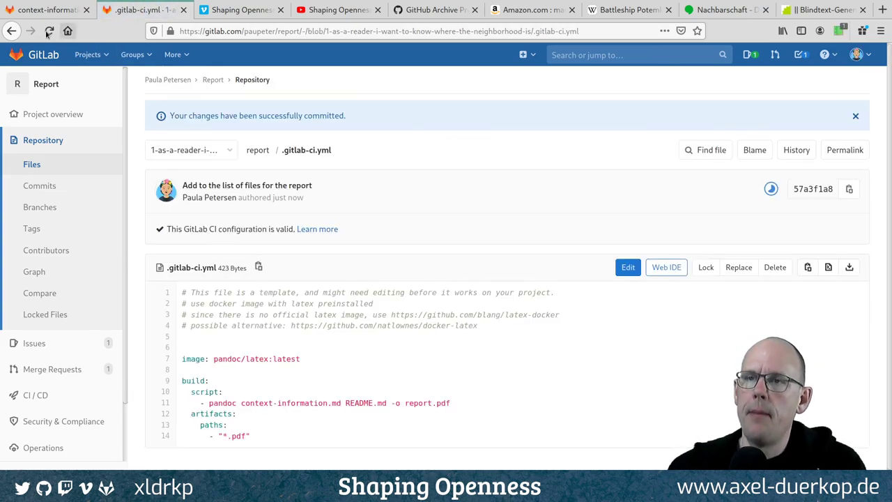
Open the running pipeline's build job log and highlight its pandoc command
{"action": "left_click", "coordinate": [83, 10]}
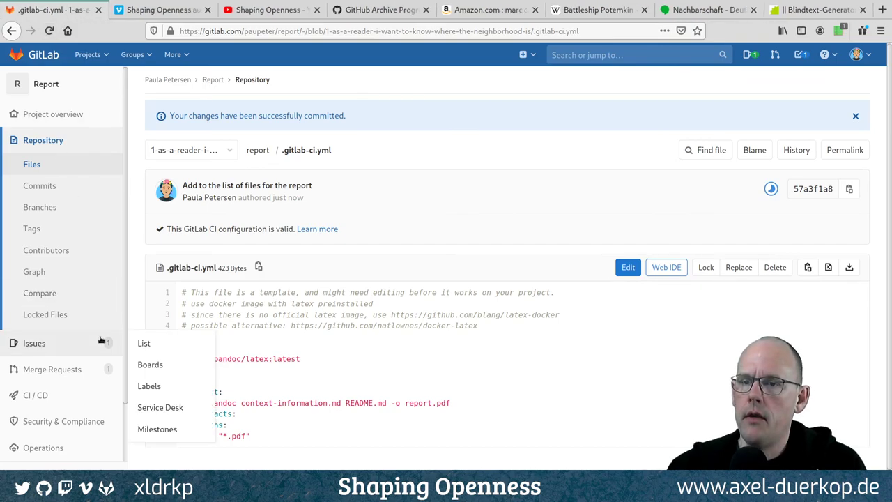
{"action": "mouse_move", "coordinate": [84, 401]}
{"action": "middle_click", "coordinate": [165, 398]}
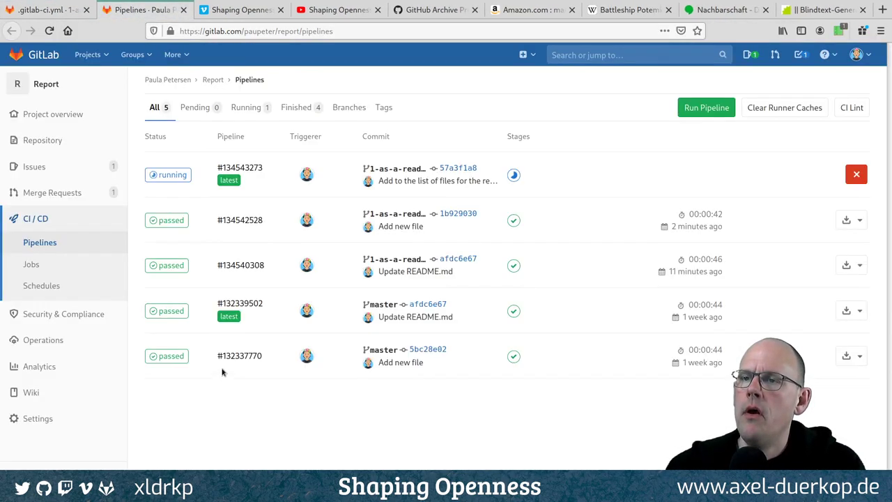
{"action": "left_click", "coordinate": [164, 175]}
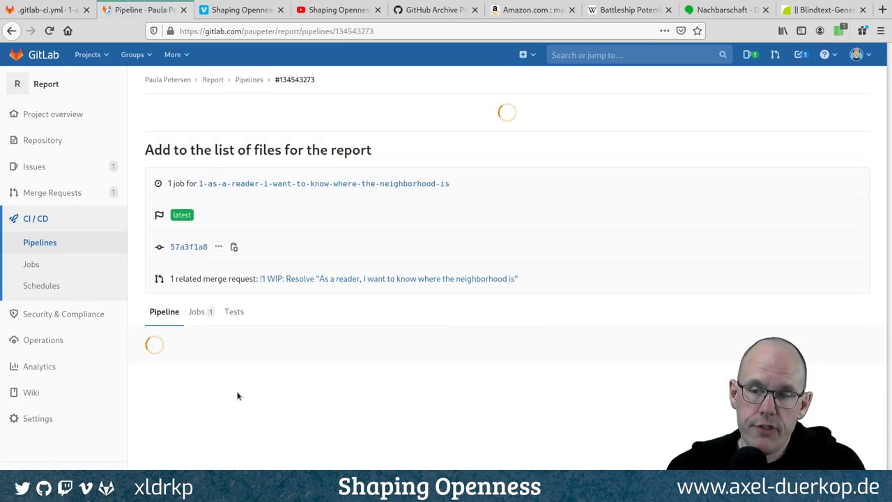
{"action": "left_click", "coordinate": [194, 373]}
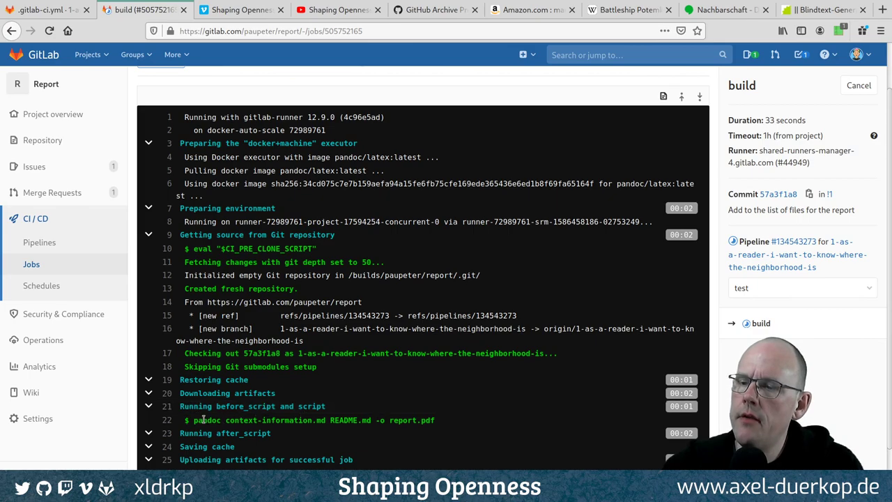
{"action": "left_click_drag", "start_coordinate": [195, 420], "coordinate": [442, 424]}
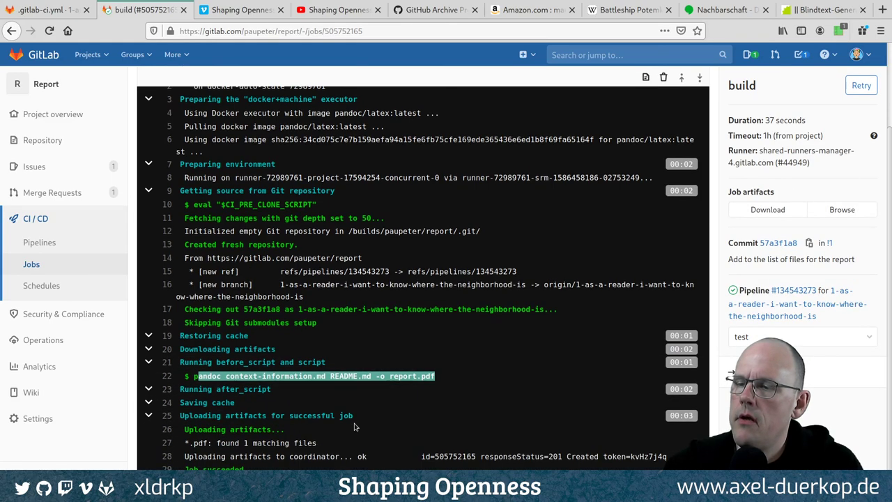
Preview the build job's report.pdf artifact, then go to the project's merge requests
{"action": "left_click", "coordinate": [842, 215]}
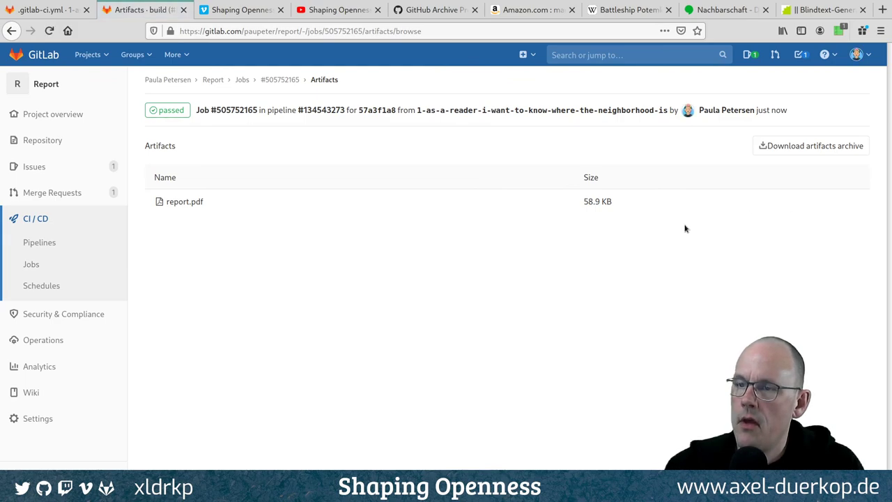
{"action": "left_click", "coordinate": [185, 204]}
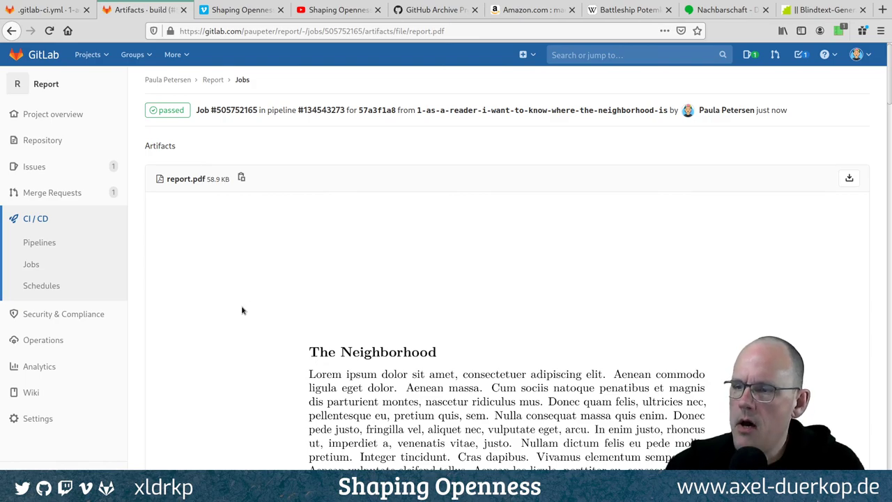
{"action": "scroll", "coordinate": [243, 299], "scroll_direction": "down", "scroll_amount": 5}
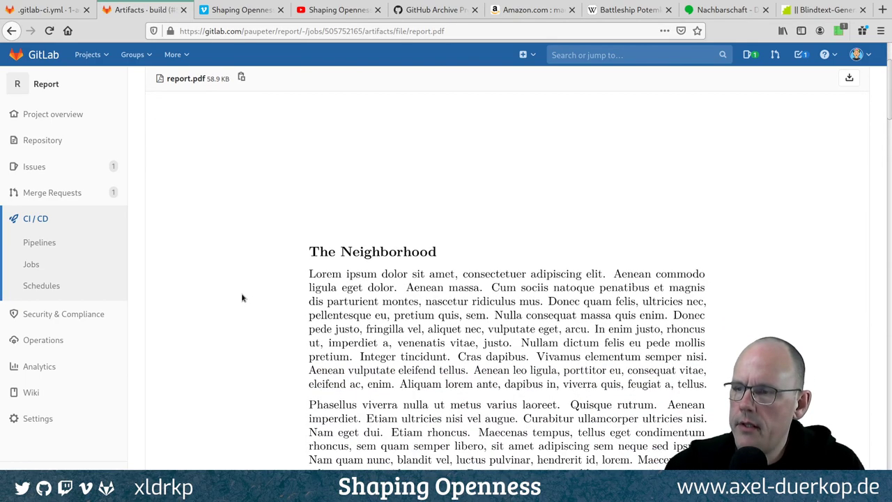
{"action": "scroll", "coordinate": [243, 298], "scroll_direction": "down", "scroll_amount": 3}
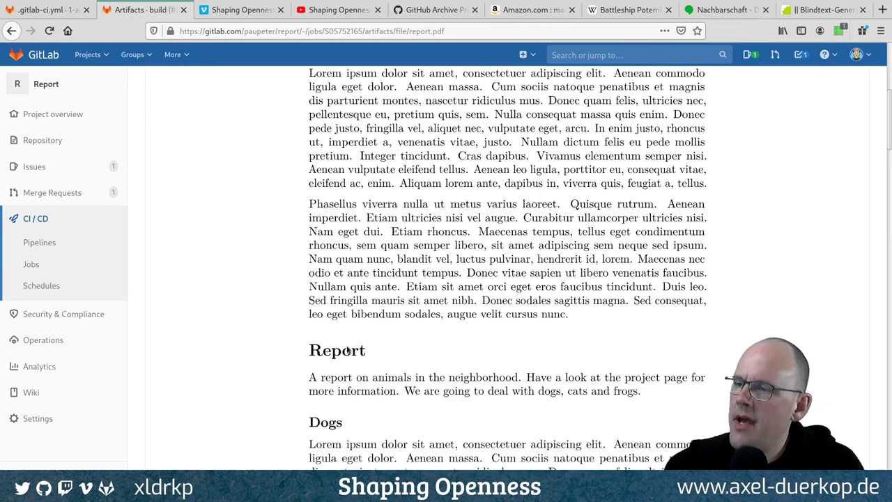
{"action": "scroll", "coordinate": [247, 359], "scroll_direction": "up", "scroll_amount": 5}
{"action": "scroll", "coordinate": [246, 359], "scroll_direction": "down", "scroll_amount": 2}
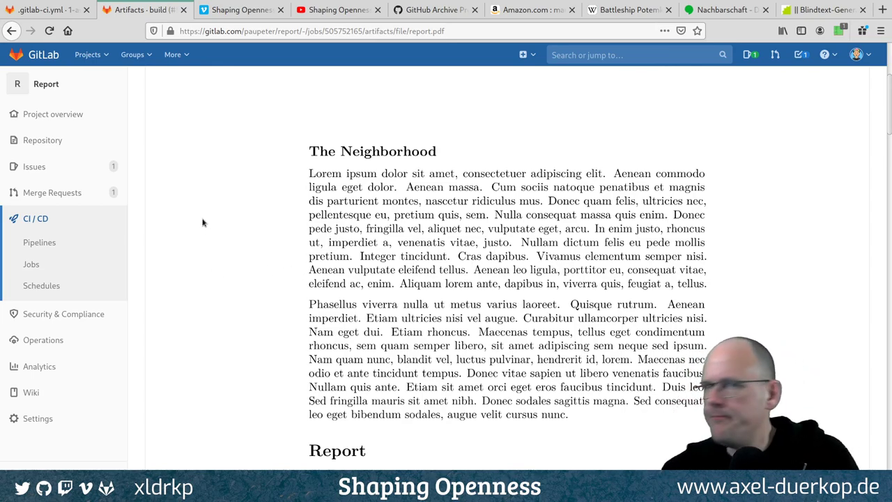
{"action": "left_click", "coordinate": [60, 195]}
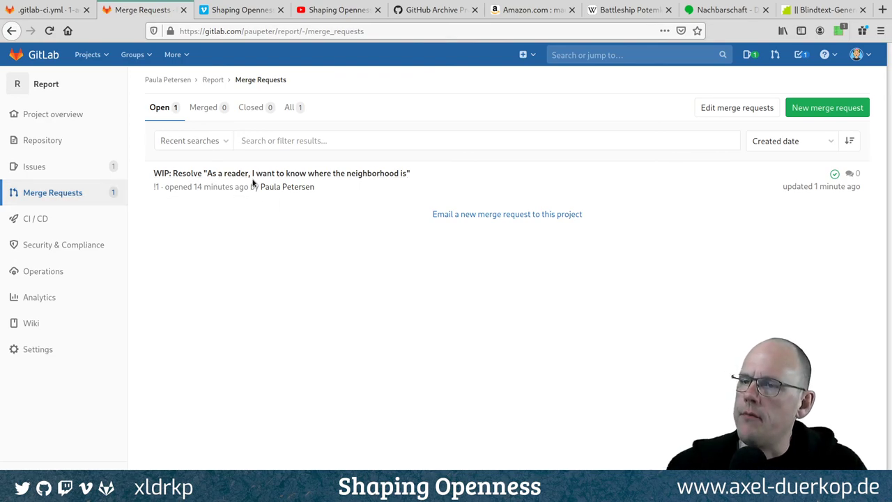
Open the WIP neighborhood merge request !1 and scroll through its overview
{"action": "left_click", "coordinate": [292, 174]}
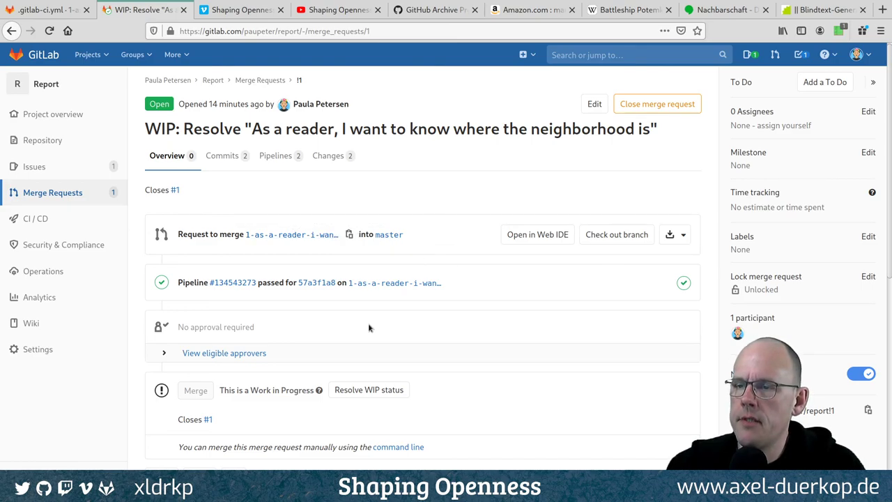
{"action": "scroll", "coordinate": [370, 328], "scroll_direction": "down", "scroll_amount": 3}
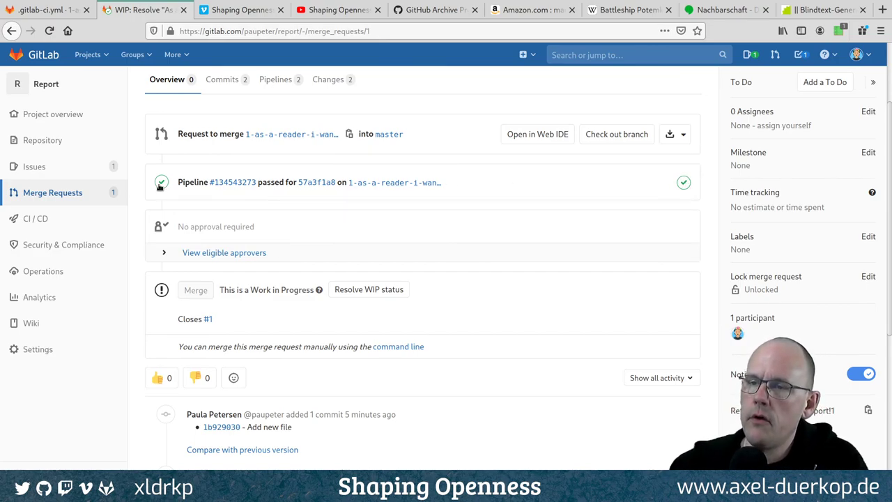
{"action": "scroll", "coordinate": [317, 241], "scroll_direction": "down", "scroll_amount": 2}
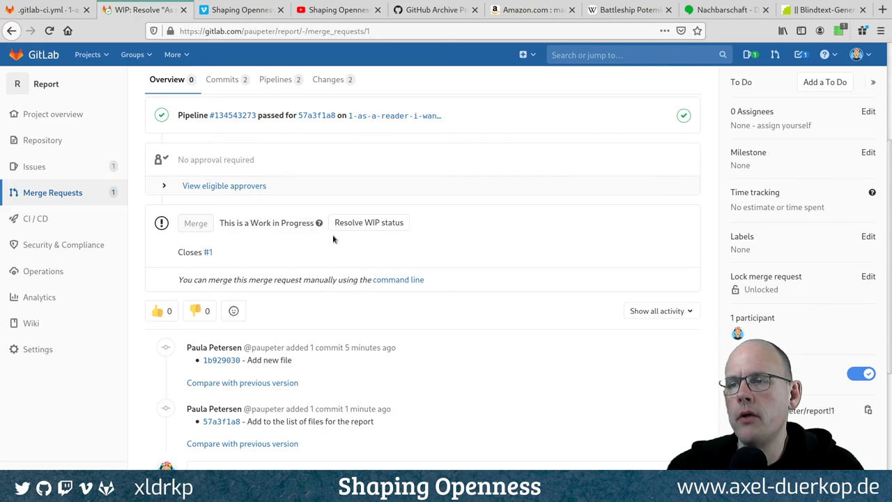
{"action": "scroll", "coordinate": [305, 254], "scroll_direction": "up", "scroll_amount": 5}
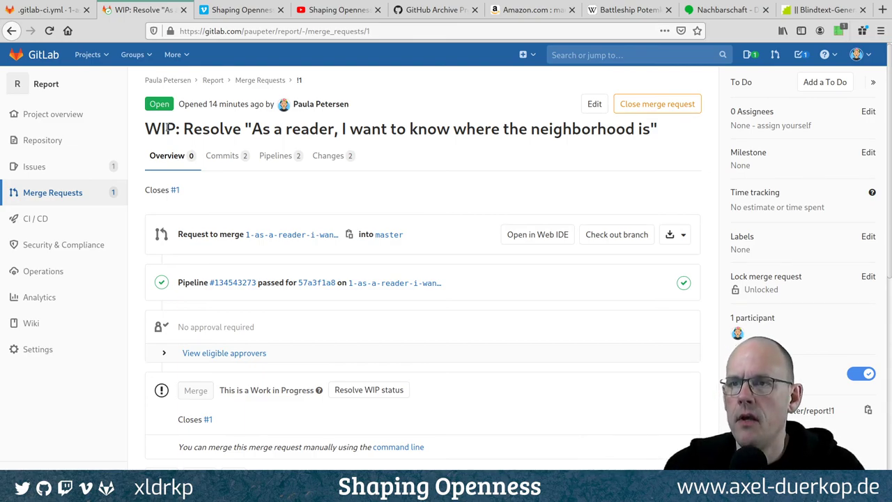
{"action": "scroll", "coordinate": [230, 191], "scroll_direction": "down", "scroll_amount": 3}
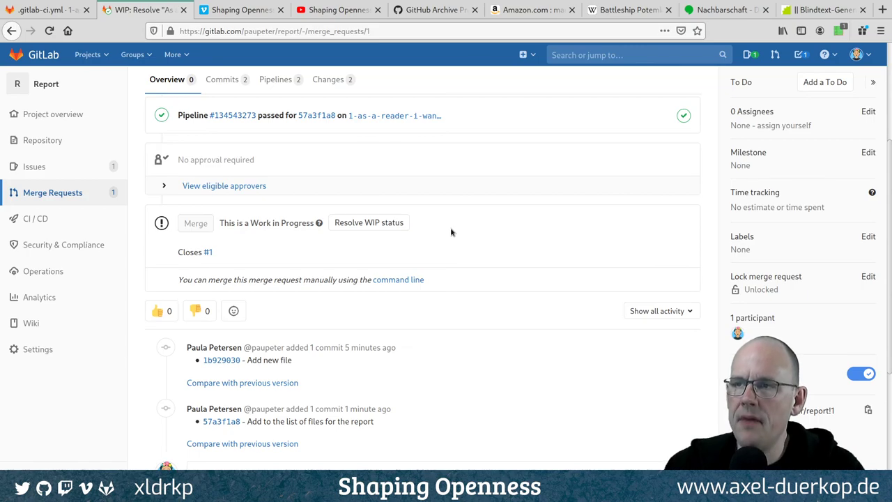
{"action": "scroll", "coordinate": [443, 223], "scroll_direction": "up", "scroll_amount": 4}
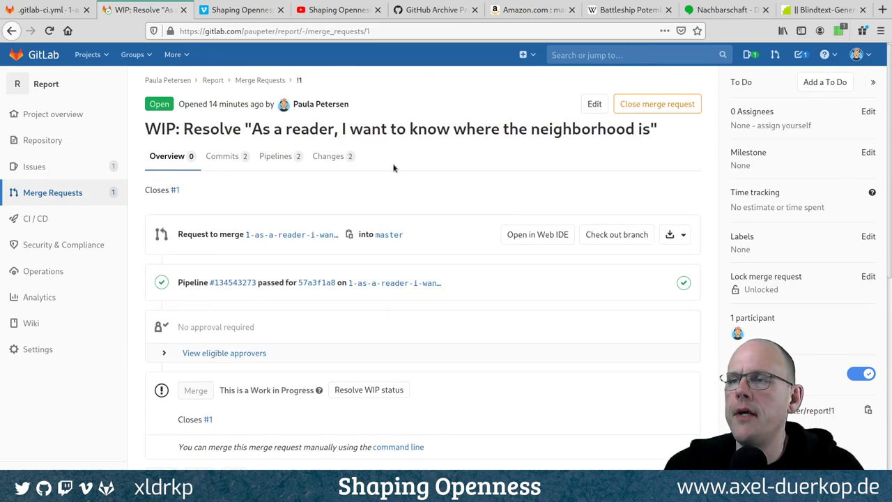
Review merge request !1's diffs and open a comment on line 3 of context-information.md
{"action": "left_click", "coordinate": [332, 160]}
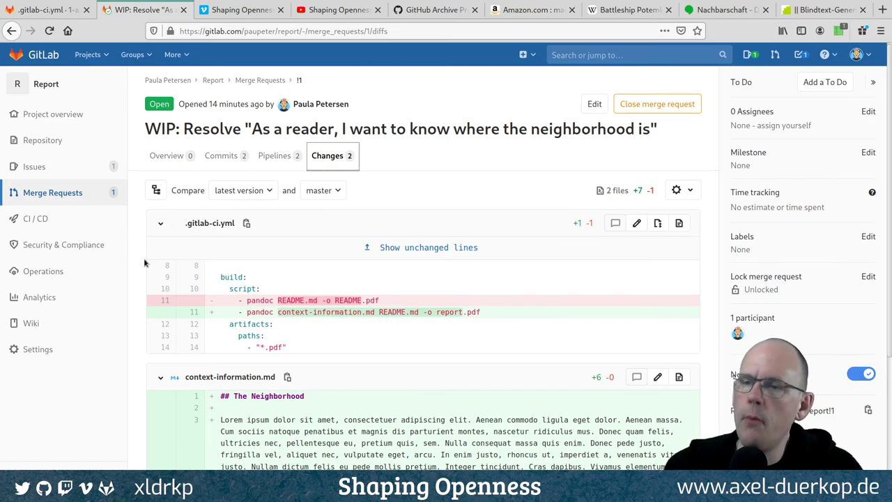
{"action": "scroll", "coordinate": [139, 272], "scroll_direction": "down", "scroll_amount": 3}
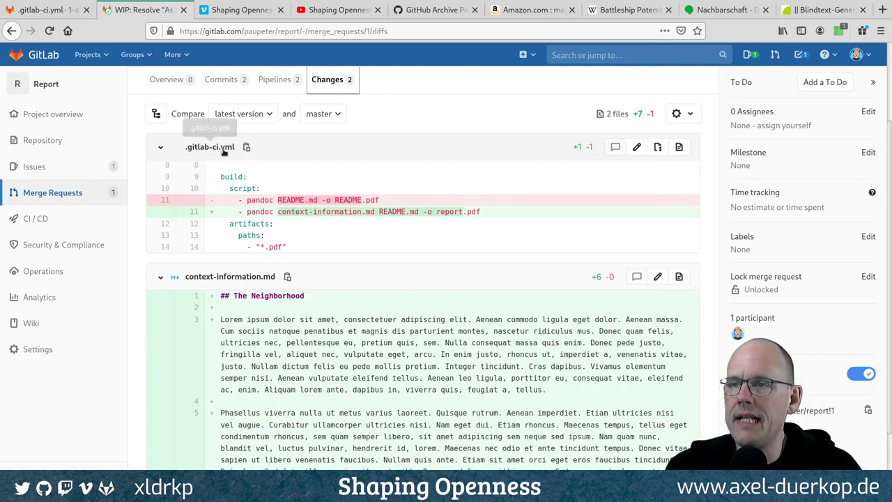
{"action": "scroll", "coordinate": [413, 233], "scroll_direction": "down", "scroll_amount": 2}
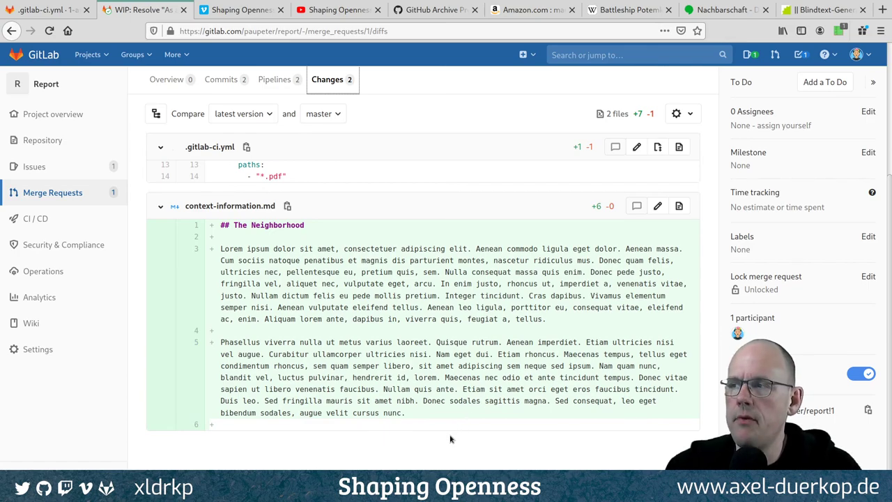
{"action": "scroll", "coordinate": [488, 334], "scroll_direction": "up", "scroll_amount": 3}
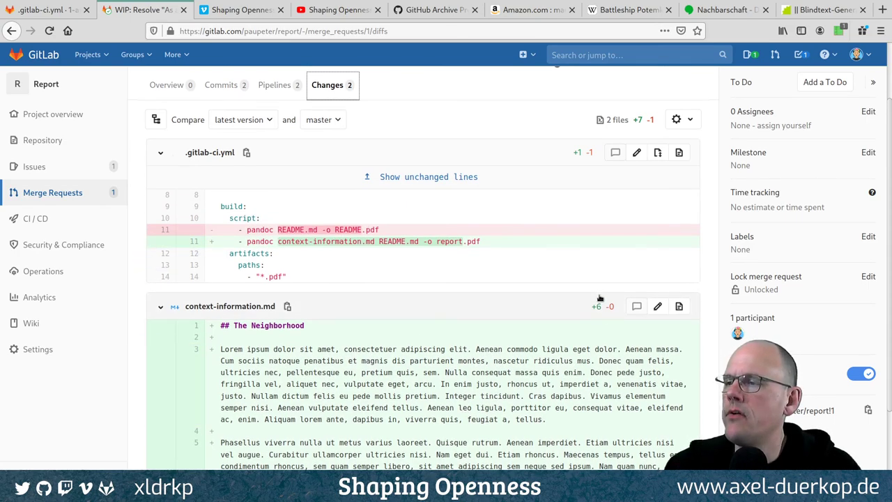
{"action": "scroll", "coordinate": [601, 286], "scroll_direction": "down", "scroll_amount": 2}
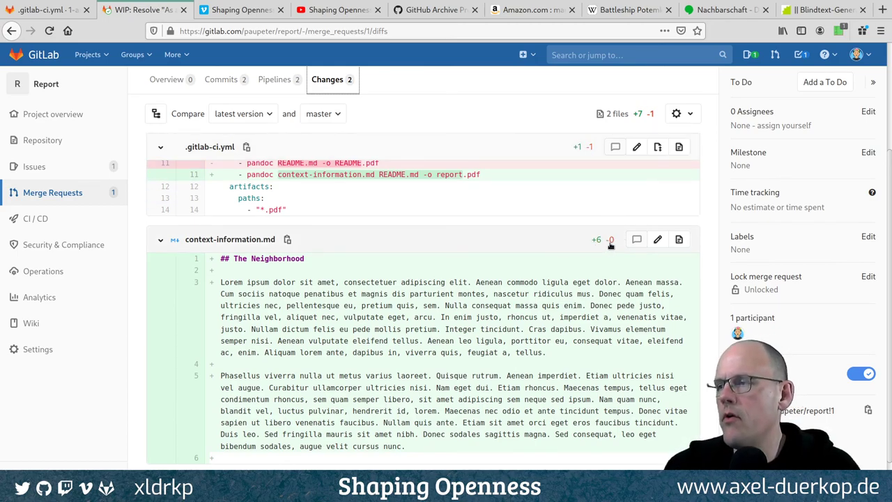
{"action": "scroll", "coordinate": [434, 239], "scroll_direction": "up", "scroll_amount": 2}
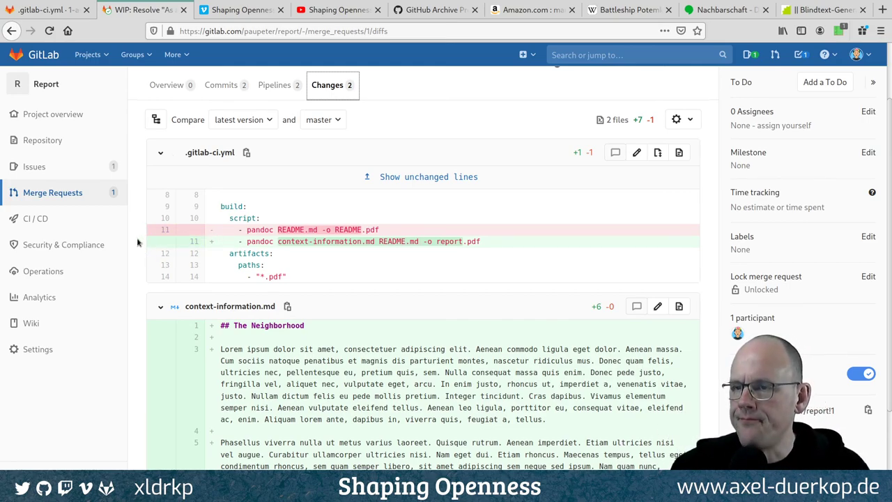
{"action": "scroll", "coordinate": [209, 252], "scroll_direction": "down", "scroll_amount": 3}
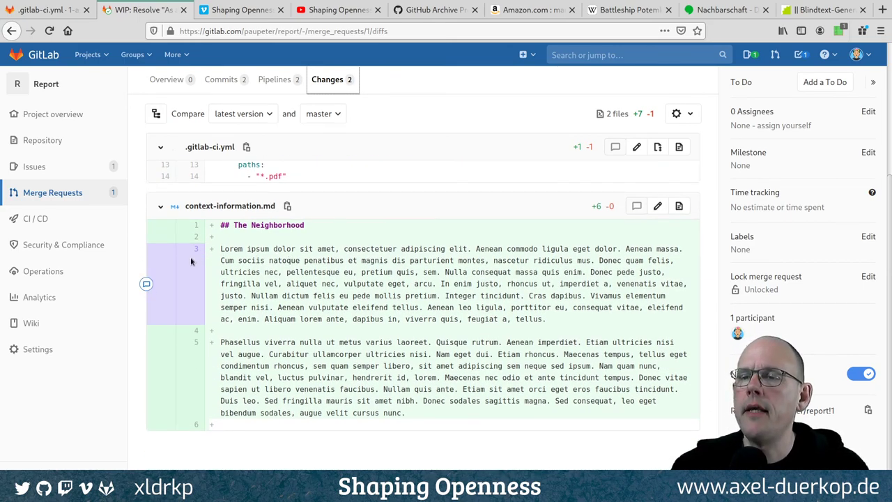
{"action": "left_click", "coordinate": [146, 286]}
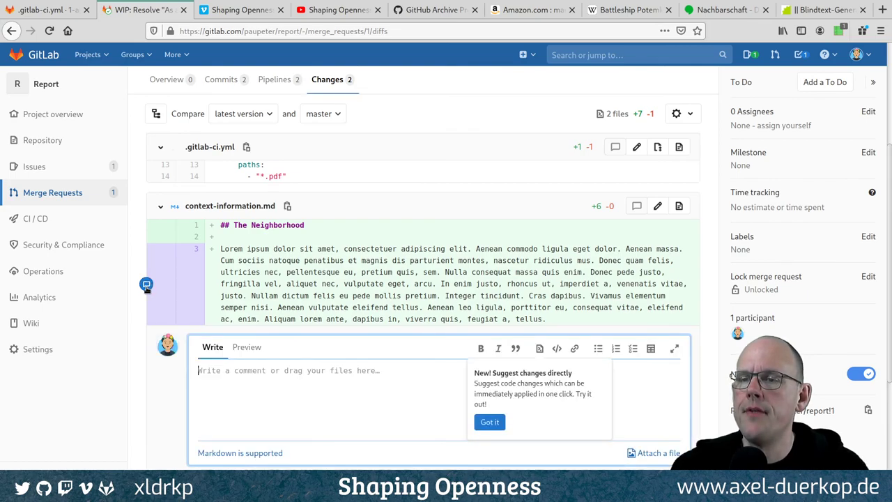
Save 'This is great! I love Latin' as a pending review comment and view the pending review
{"action": "scroll", "coordinate": [155, 333], "scroll_direction": "down", "scroll_amount": 4}
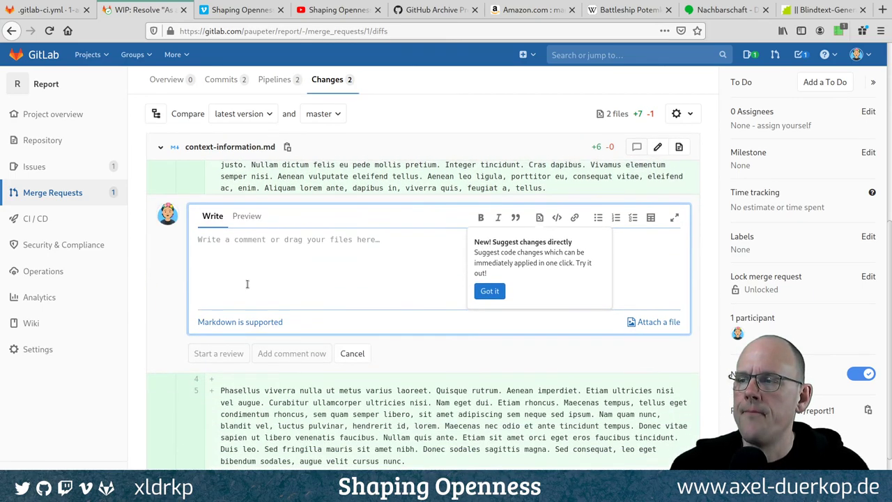
{"action": "scroll", "coordinate": [246, 284], "scroll_direction": "up", "scroll_amount": 3}
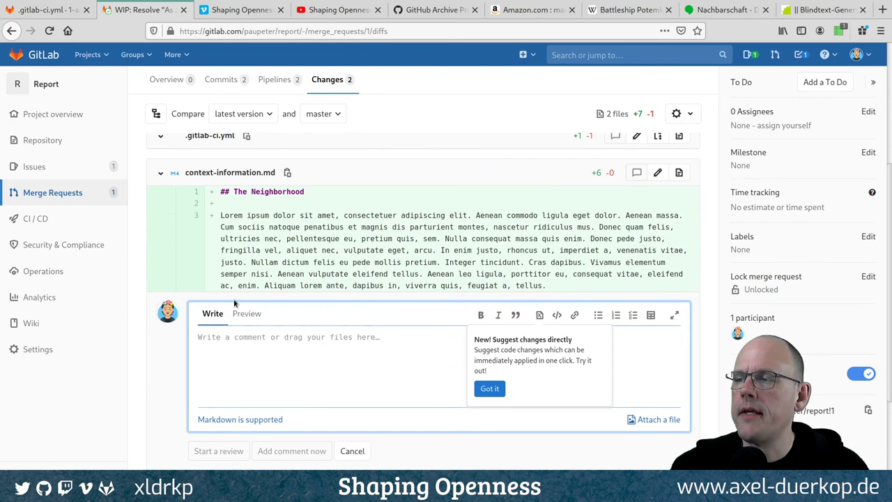
{"action": "left_click", "coordinate": [488, 389]}
{"action": "left_click", "coordinate": [292, 342]}
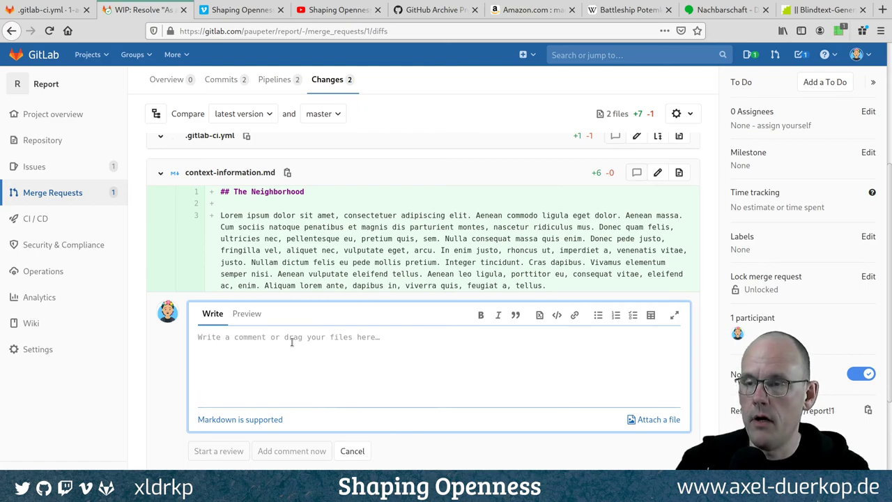
{"action": "type", "text": "This is great!"}
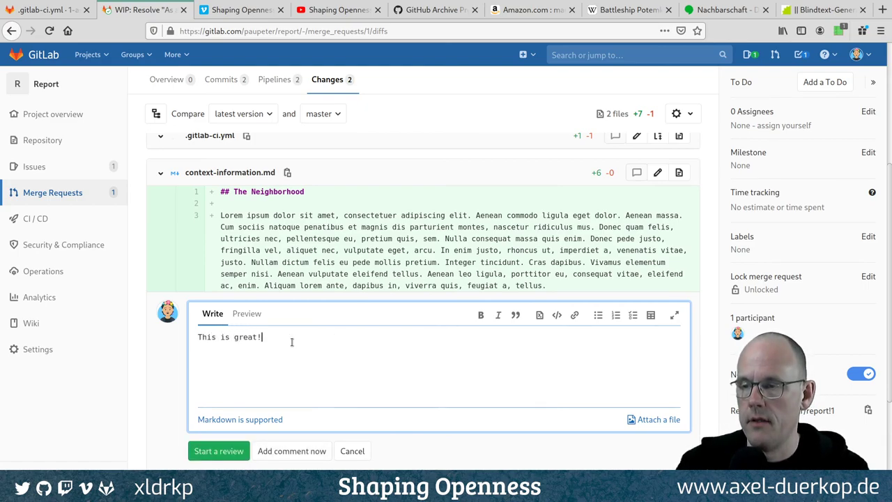
{"action": "type", "text": " I love La"}
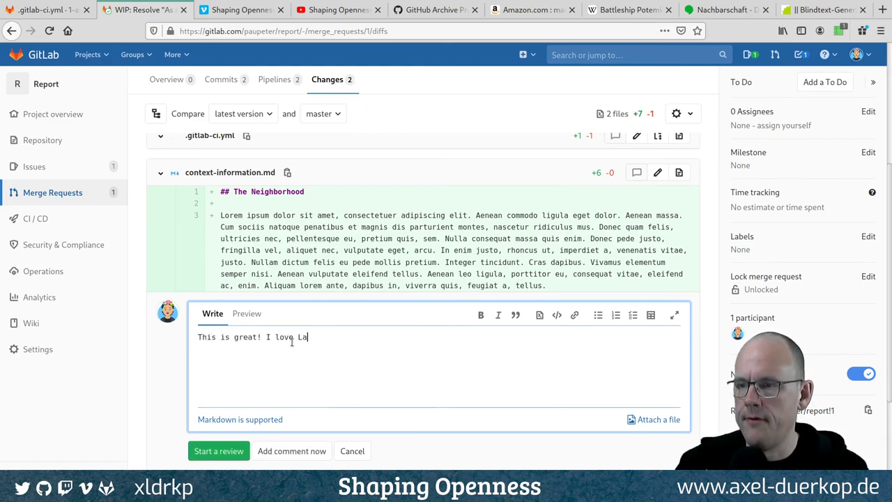
{"action": "type", "text": "tin!"}
{"action": "key", "text": "ctrl+Return"}
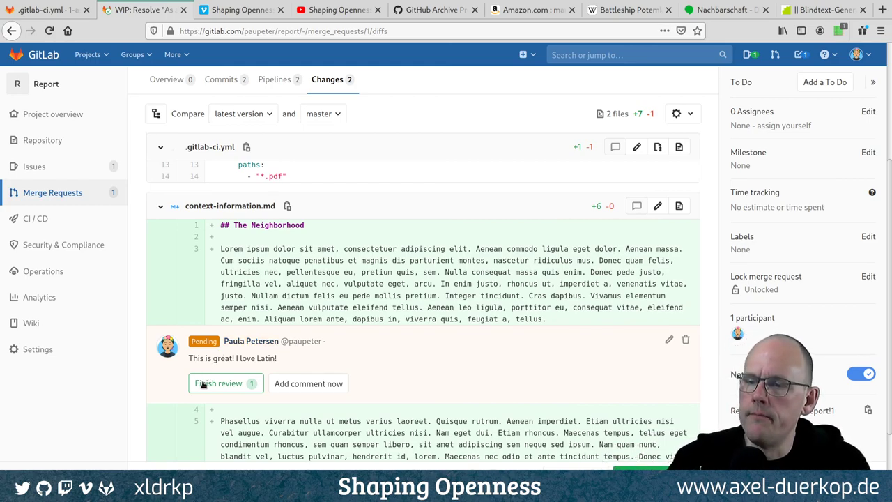
{"action": "scroll", "coordinate": [279, 348], "scroll_direction": "down", "scroll_amount": 2}
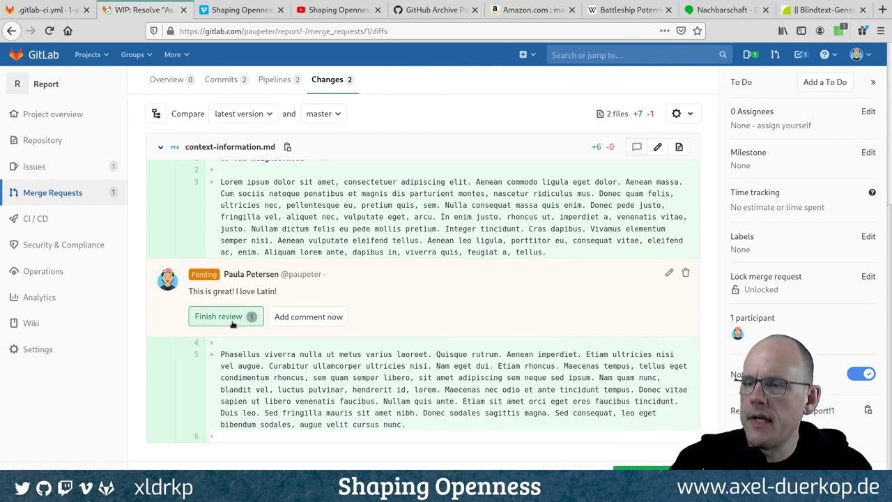
{"action": "left_click", "coordinate": [243, 322]}
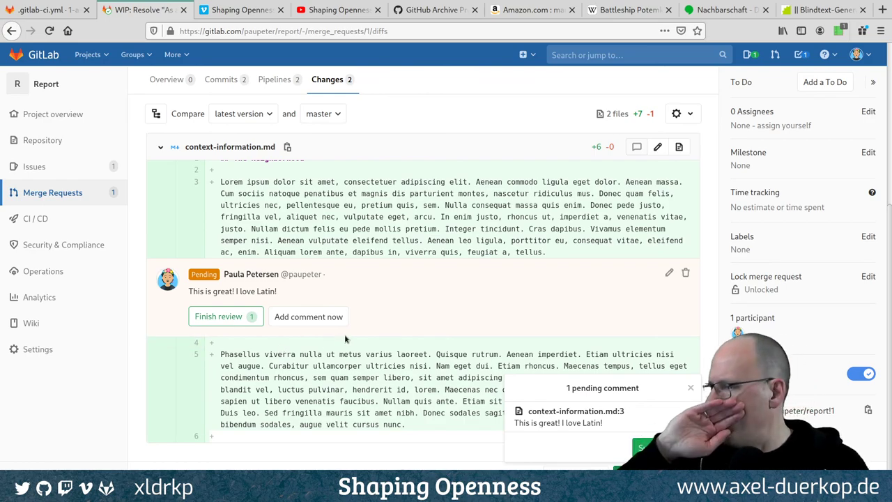
Submit the review to publish the Latin comment, then start a reply beneath it
{"action": "left_click", "coordinate": [662, 449]}
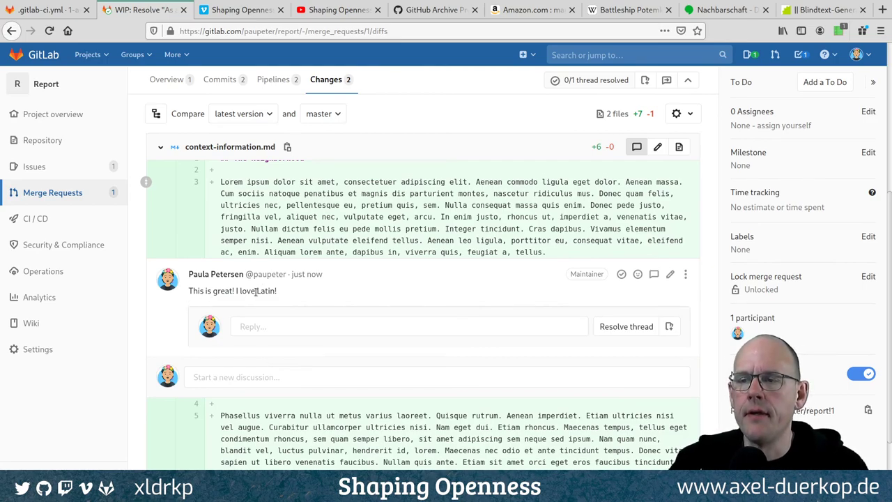
{"action": "left_click", "coordinate": [264, 331]}
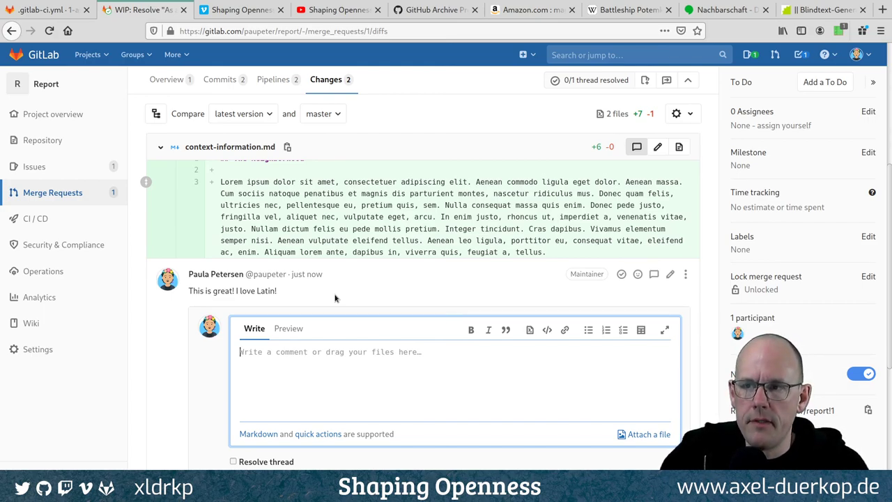
Scroll back to the top and switch merge request !1 to its Overview tab
{"action": "scroll", "coordinate": [334, 298], "scroll_direction": "up", "scroll_amount": 4}
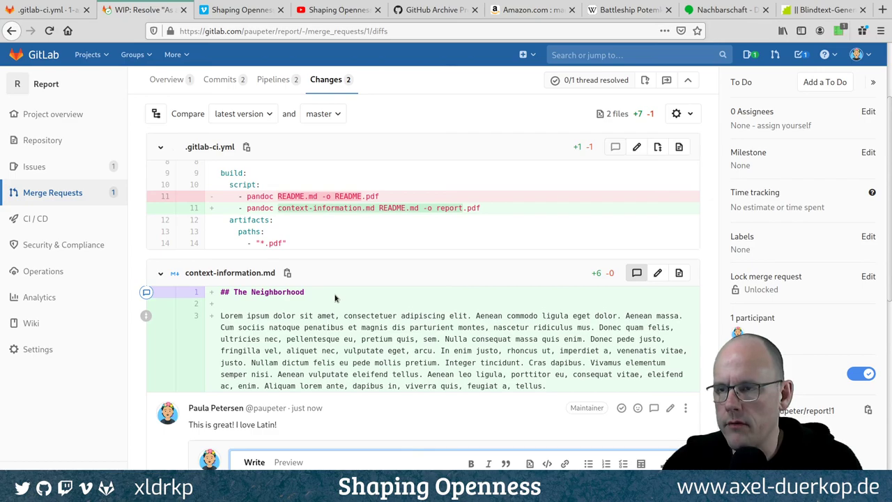
{"action": "scroll", "coordinate": [335, 299], "scroll_direction": "up", "scroll_amount": 3}
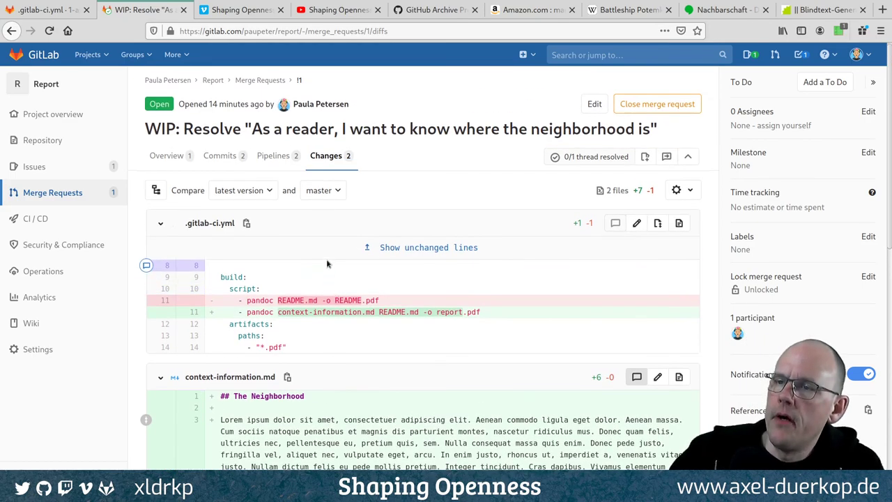
{"action": "left_click", "coordinate": [168, 156]}
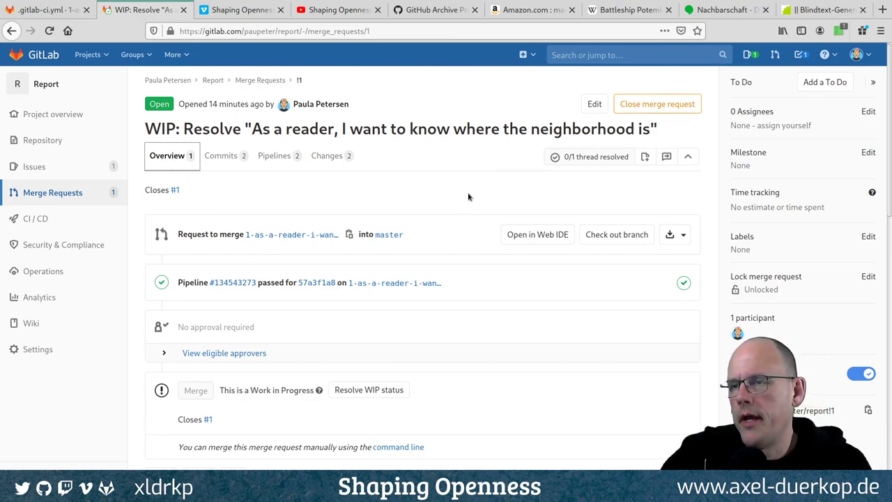
Resolve merge request !1's WIP status, dismiss the notice, and reopen it from the merge request list
{"action": "left_click", "coordinate": [376, 395]}
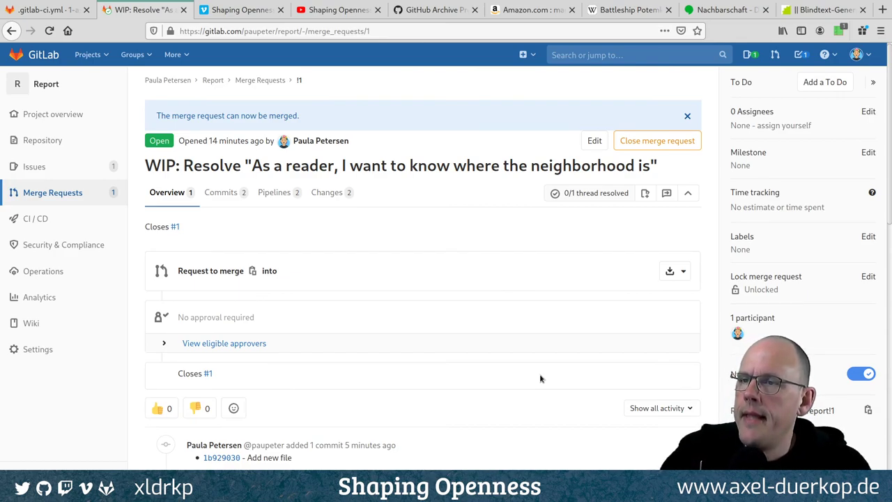
{"action": "left_click", "coordinate": [688, 117]}
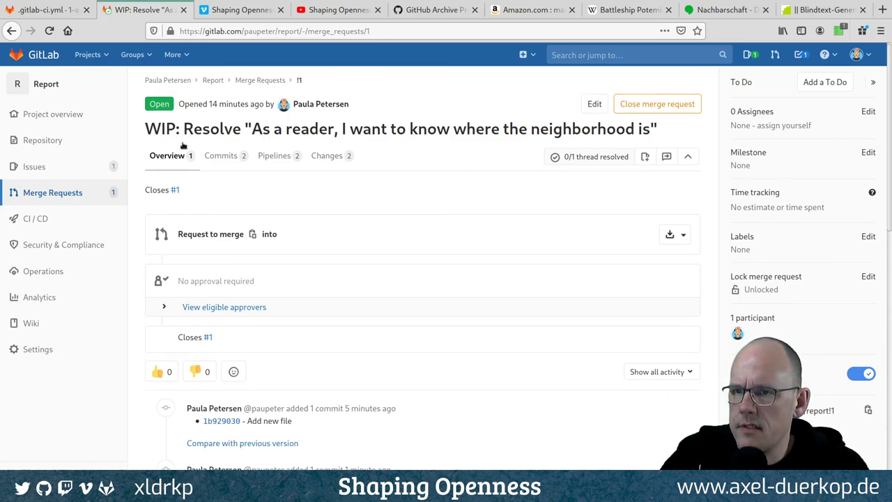
{"action": "left_click", "coordinate": [68, 193]}
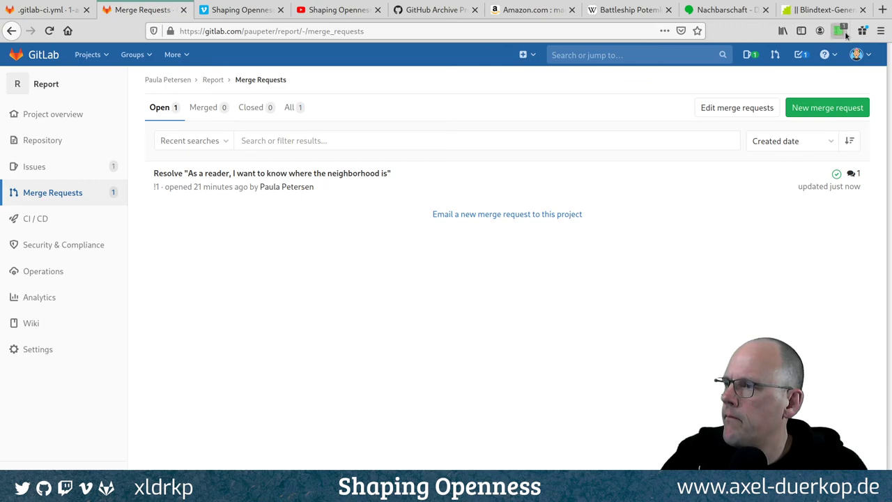
{"action": "left_click", "coordinate": [235, 175]}
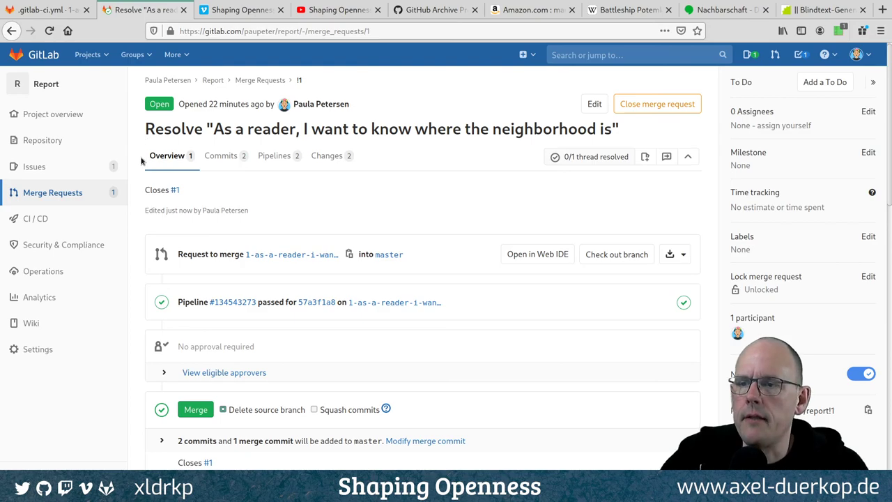
Scroll merge request !1 down until its Merge button is in view
{"action": "scroll", "coordinate": [141, 162], "scroll_direction": "down", "scroll_amount": 5}
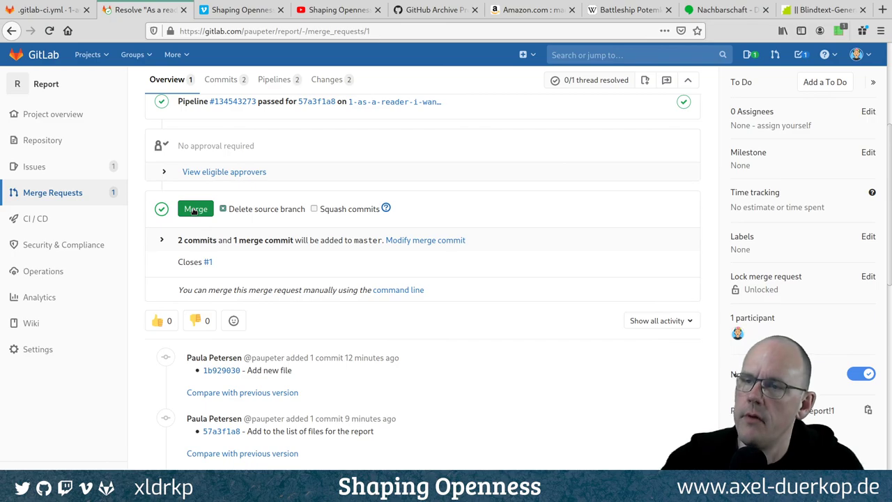
Merge request !1 into master, then list the Merged merge requests
{"action": "left_click", "coordinate": [195, 209]}
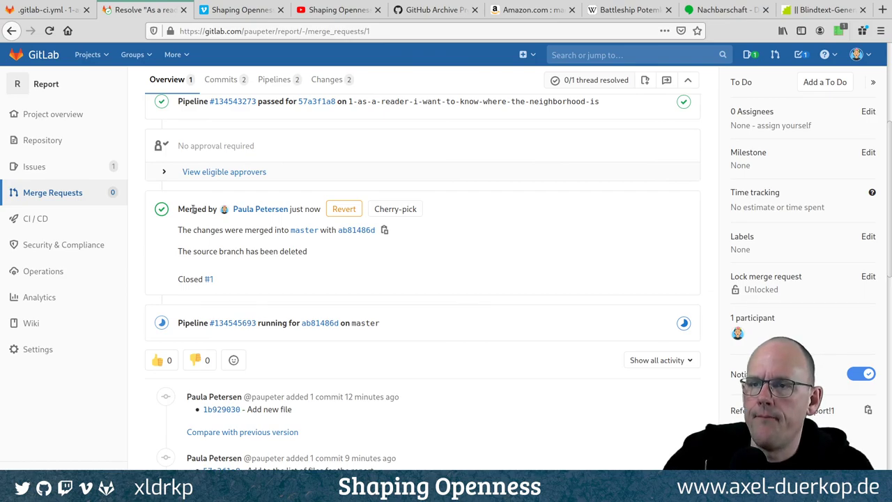
{"action": "left_click", "coordinate": [73, 199]}
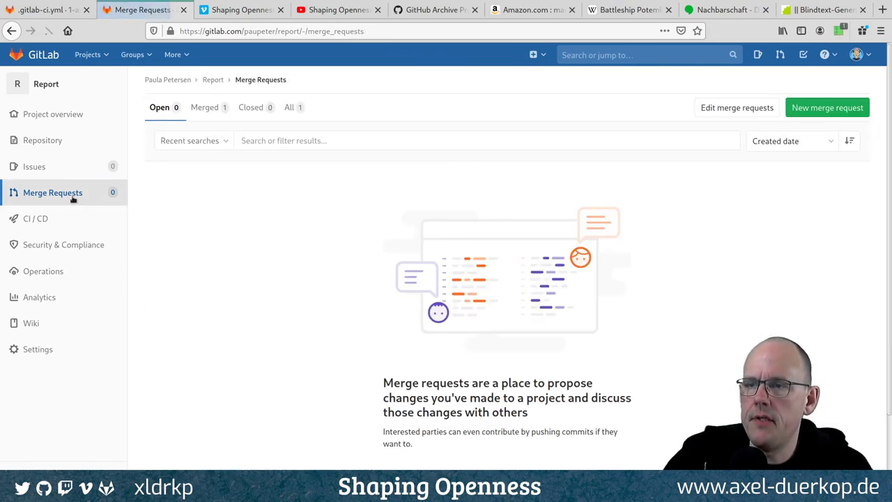
{"action": "left_click", "coordinate": [203, 108]}
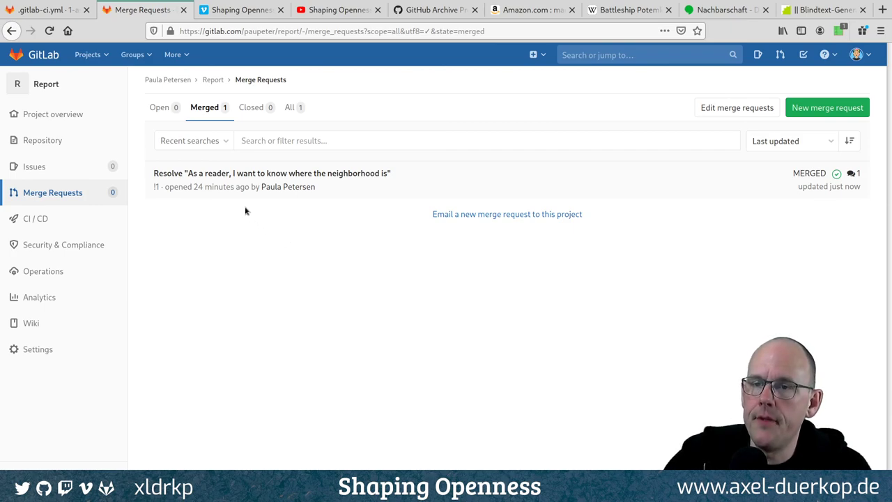
View the Report branches, then open the pipelines list with master's new pipeline running
{"action": "mouse_move", "coordinate": [77, 144]}
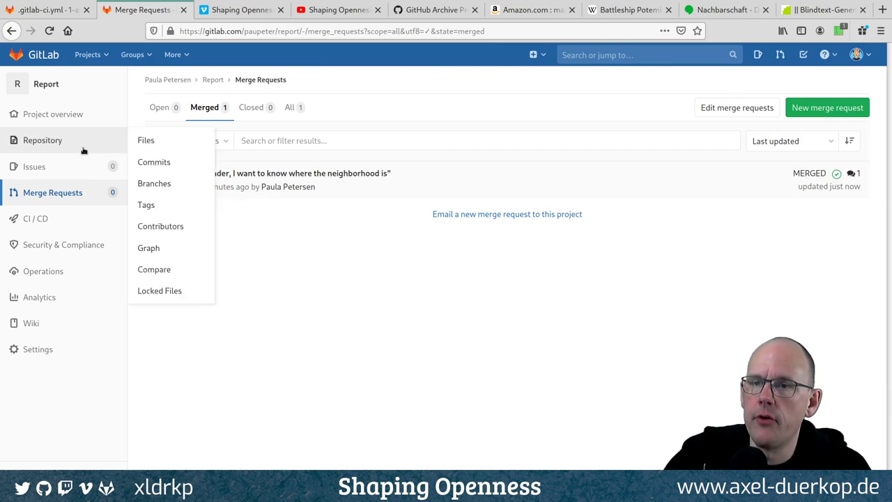
{"action": "left_click", "coordinate": [152, 184]}
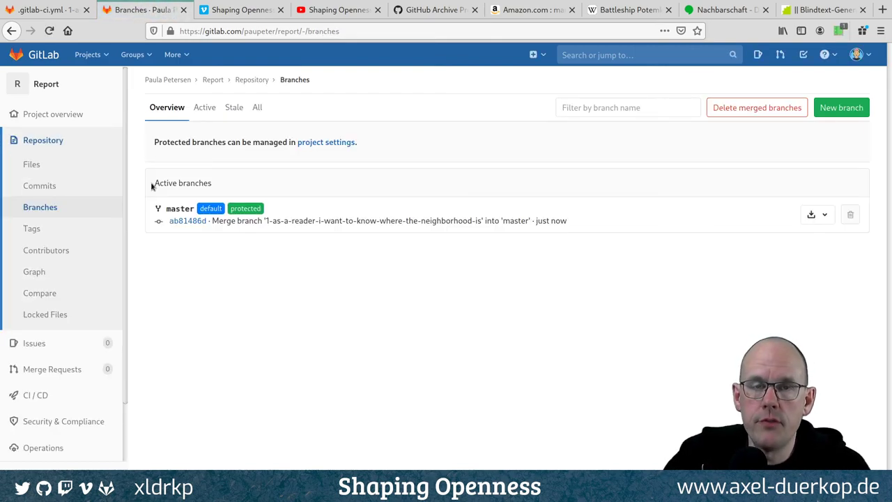
{"action": "left_click", "coordinate": [67, 85]}
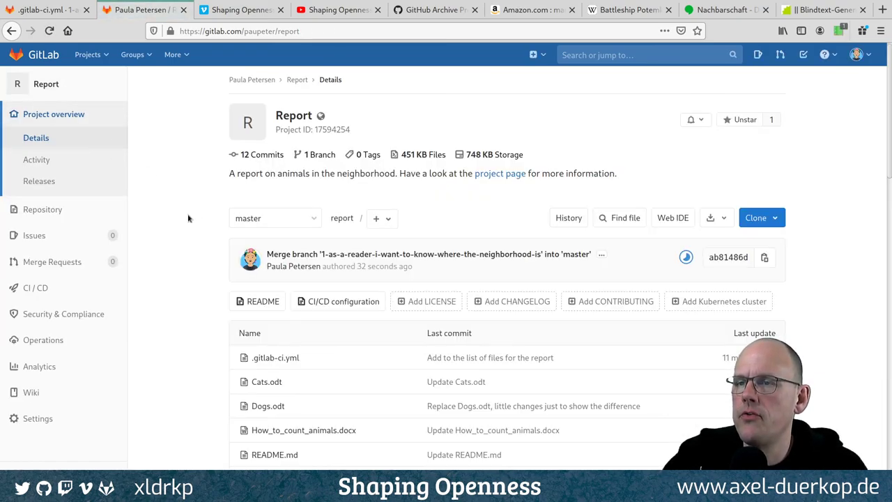
{"action": "scroll", "coordinate": [167, 233], "scroll_direction": "down", "scroll_amount": 2}
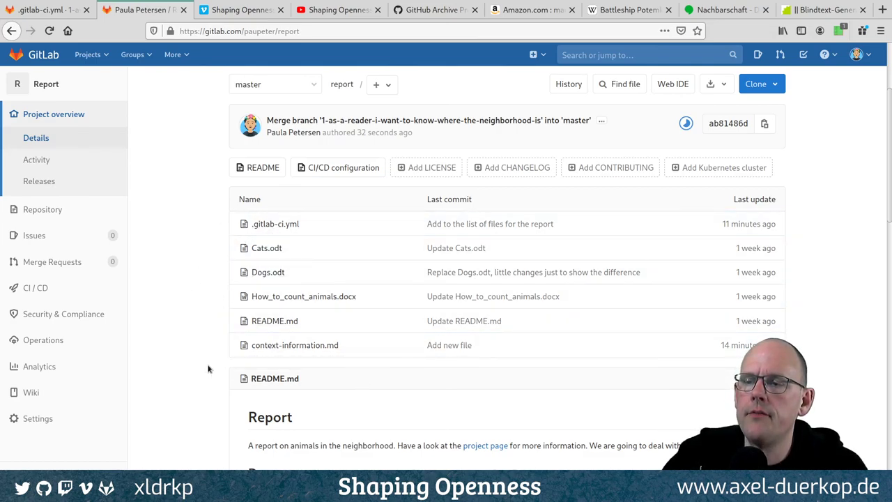
{"action": "left_click", "coordinate": [88, 290]}
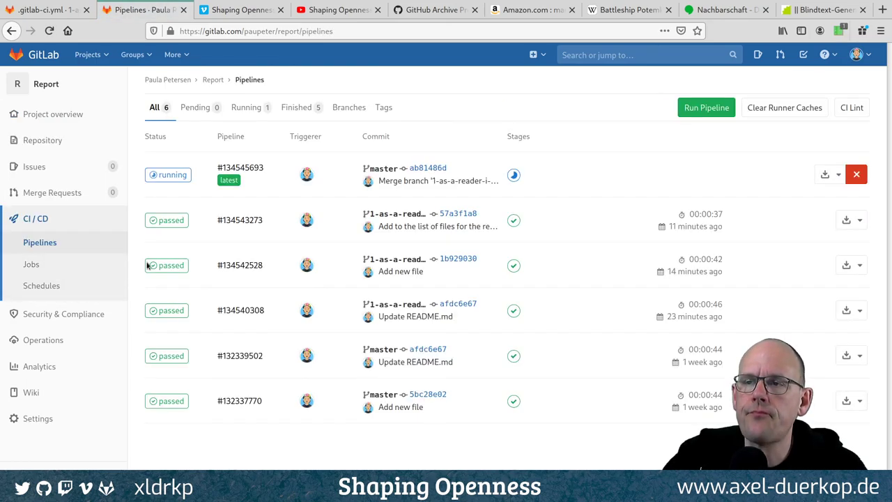
{"action": "left_click", "coordinate": [171, 179]}
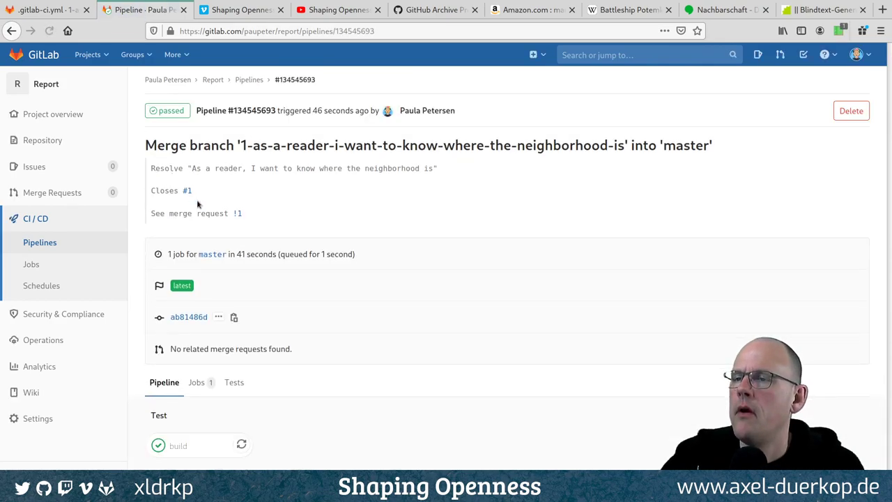
{"action": "left_click", "coordinate": [193, 440]}
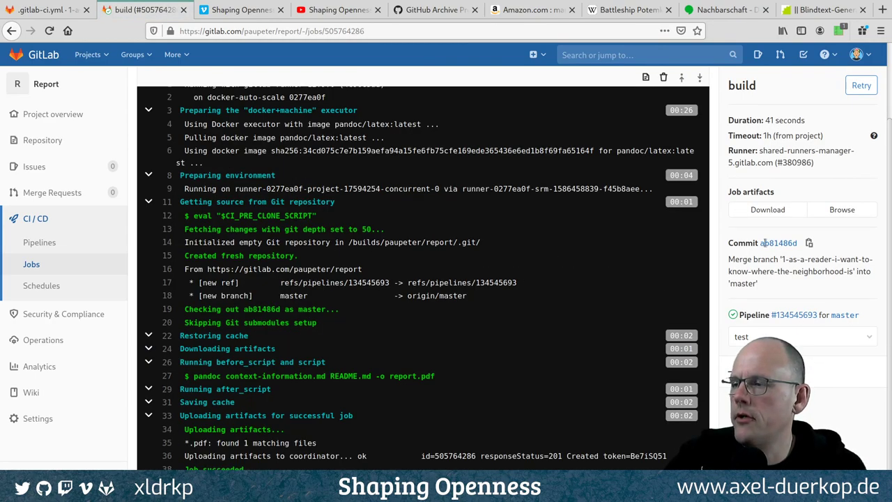
{"action": "left_click", "coordinate": [835, 208]}
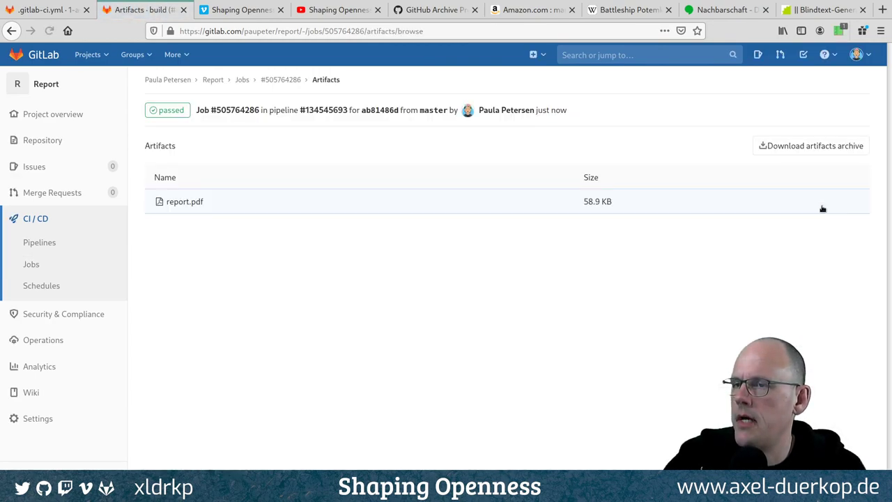
{"action": "left_click", "coordinate": [196, 202]}
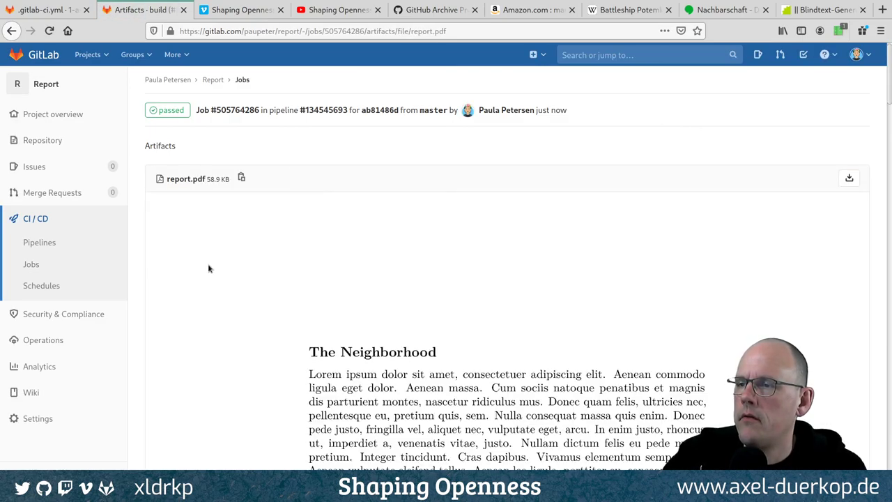
{"action": "scroll", "coordinate": [229, 273], "scroll_direction": "down", "scroll_amount": 3}
{"action": "scroll", "coordinate": [229, 273], "scroll_direction": "down", "scroll_amount": 4}
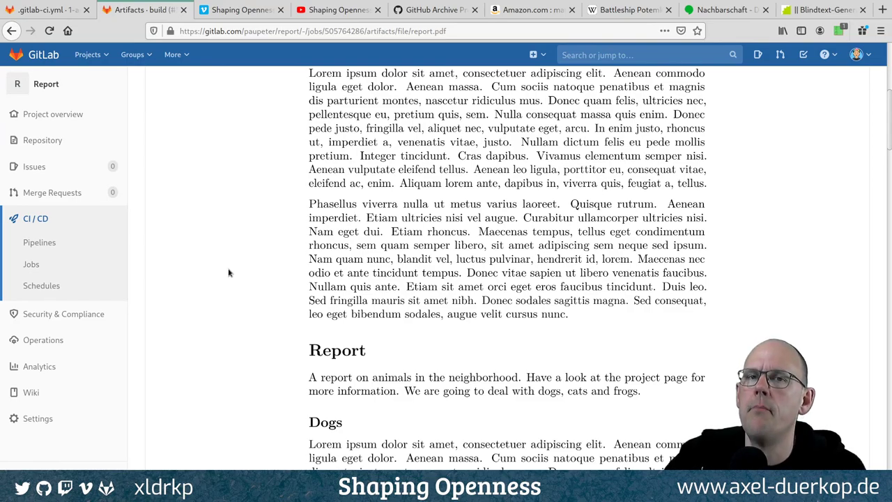
{"action": "scroll", "coordinate": [246, 268], "scroll_direction": "down", "scroll_amount": 10}
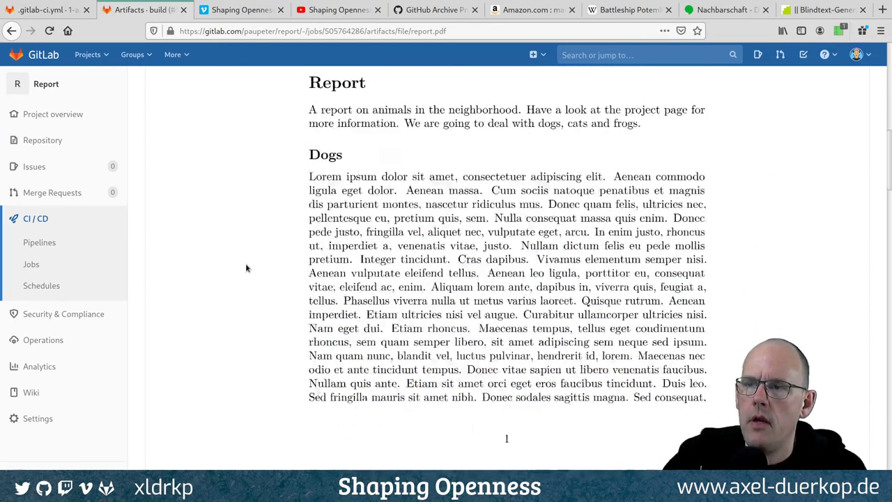
{"action": "scroll", "coordinate": [246, 268], "scroll_direction": "up", "scroll_amount": 10}
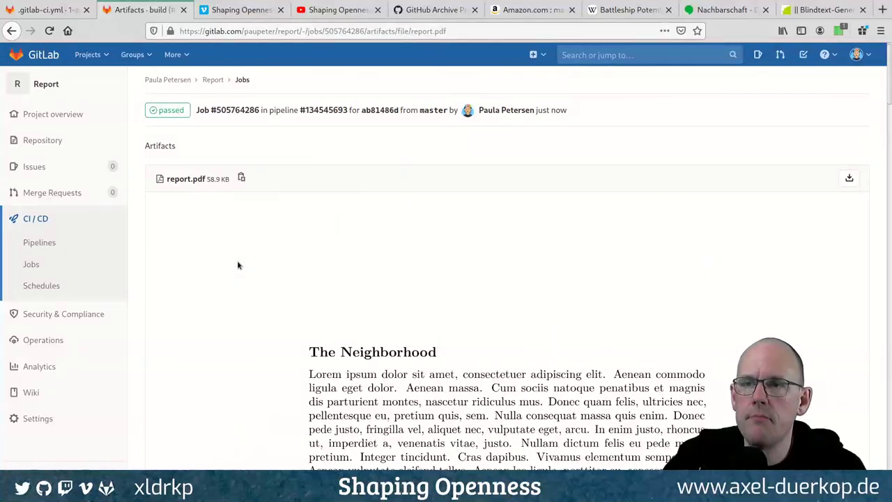
Return to the Report project's Details overview from the sidebar project link
{"action": "left_click", "coordinate": [49, 84]}
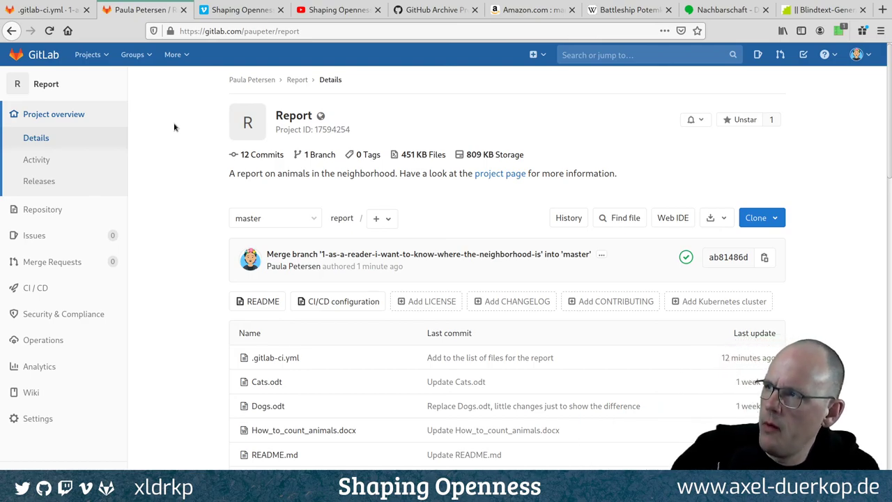
Close the Amazon, Battleship Potemkin, Nachbarschaft and blind-text generator tabs
{"action": "left_click", "coordinate": [573, 10]}
{"action": "left_click", "coordinate": [572, 11]}
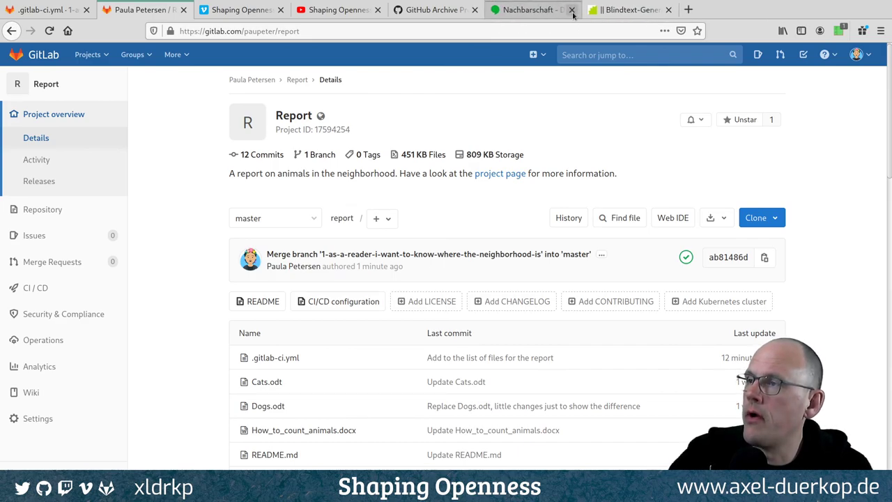
{"action": "left_click", "coordinate": [573, 11]}
{"action": "left_click", "coordinate": [572, 10]}
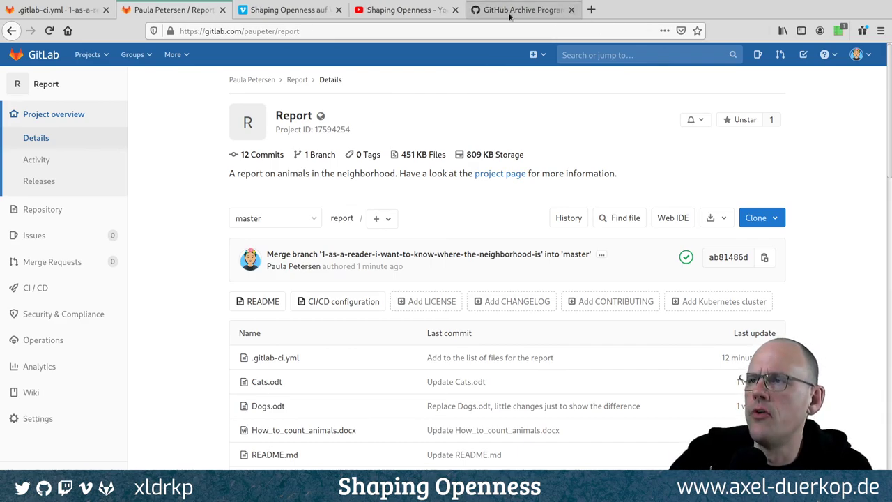
Load diagrams.net in a new tab via the suggested 'dra' address
{"action": "left_click", "coordinate": [590, 10]}
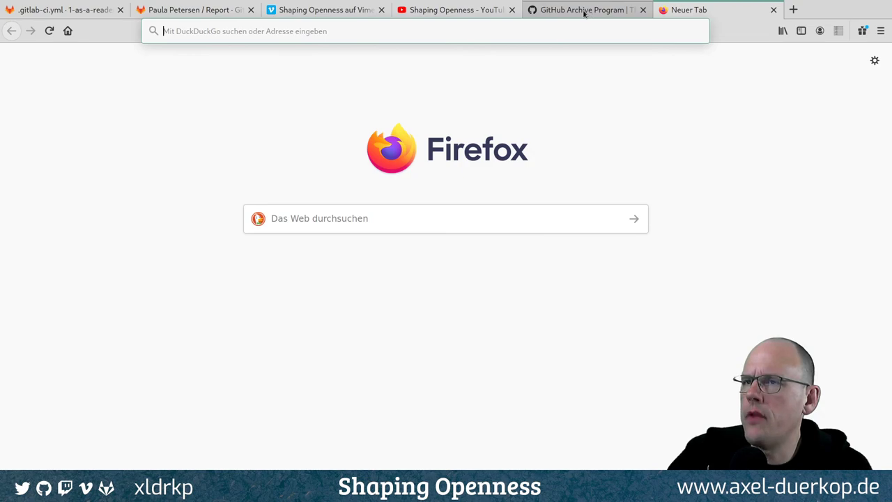
{"action": "type", "text": "dra"}
{"action": "key", "text": "Return"}
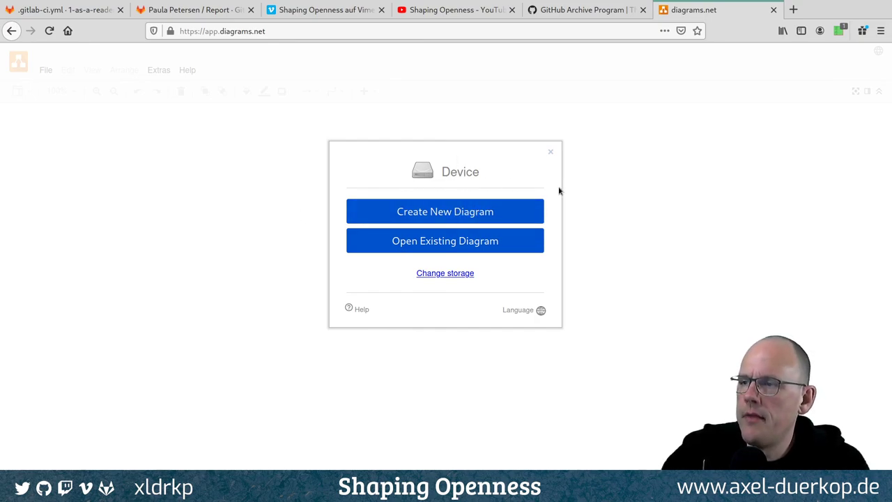
Create a Blank Diagram template file keeping the name Untitled Diagram.drawio
{"action": "left_click", "coordinate": [458, 212]}
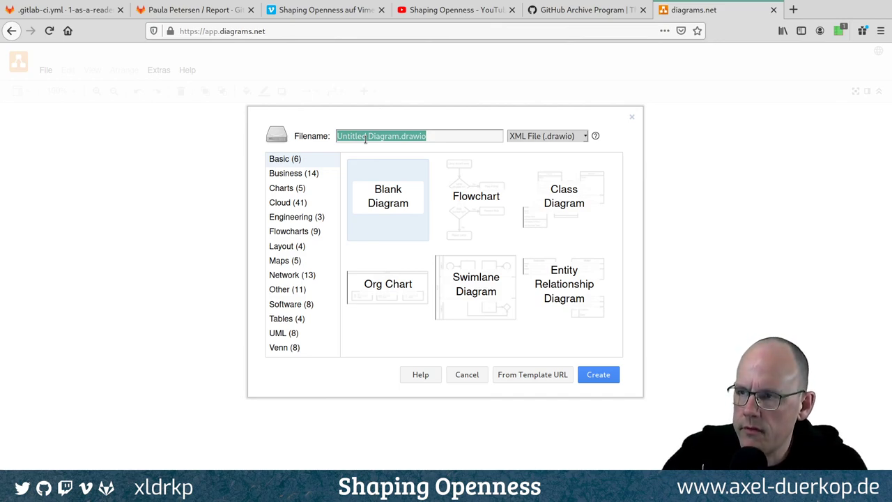
{"action": "left_click", "coordinate": [576, 138]}
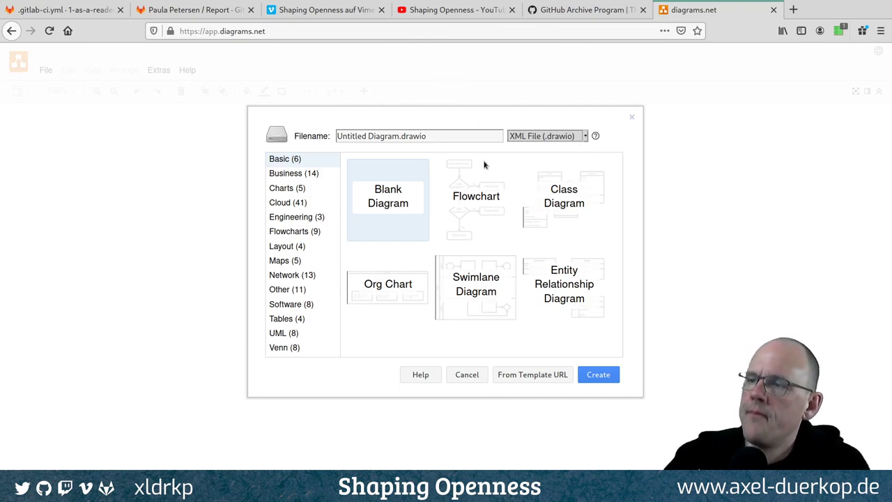
{"action": "double_click", "coordinate": [383, 202]}
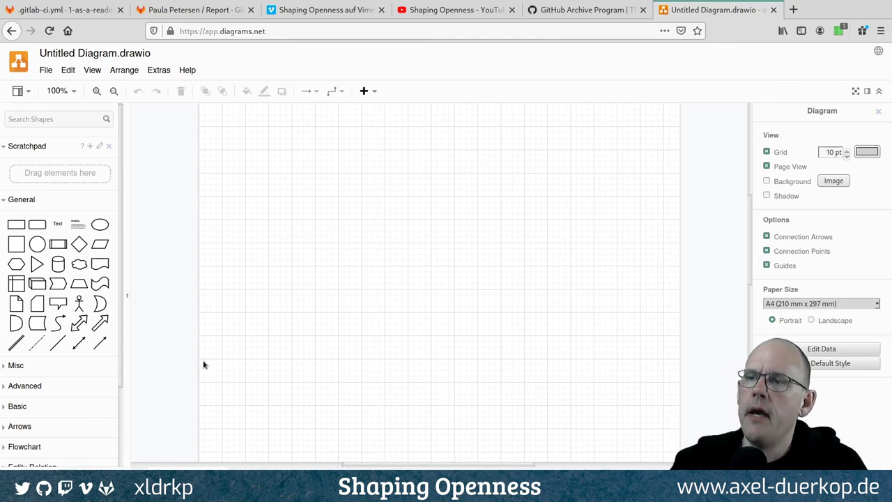
Insert a 230x230 circle near the page centre labelled 'Project' at 20 pt
{"action": "left_click", "coordinate": [37, 243]}
{"action": "left_click_drag", "start_coordinate": [415, 259], "coordinate": [327, 174]}
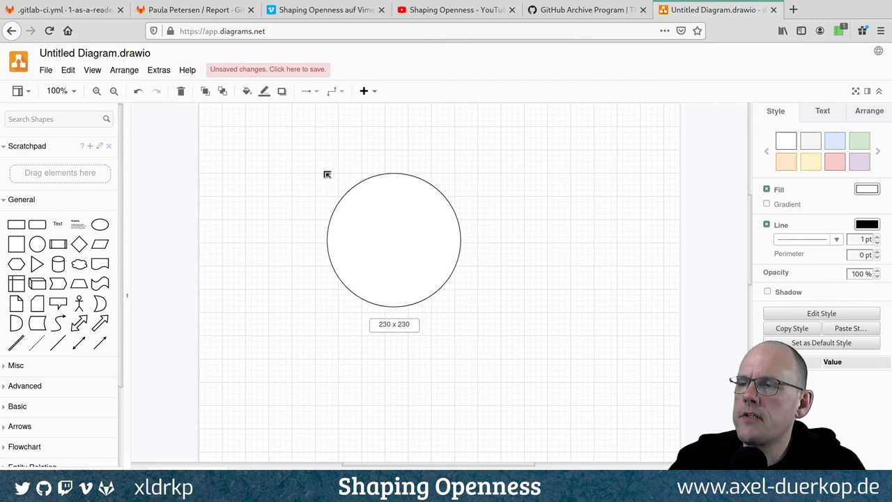
{"action": "left_click_drag", "start_coordinate": [418, 235], "coordinate": [439, 255]}
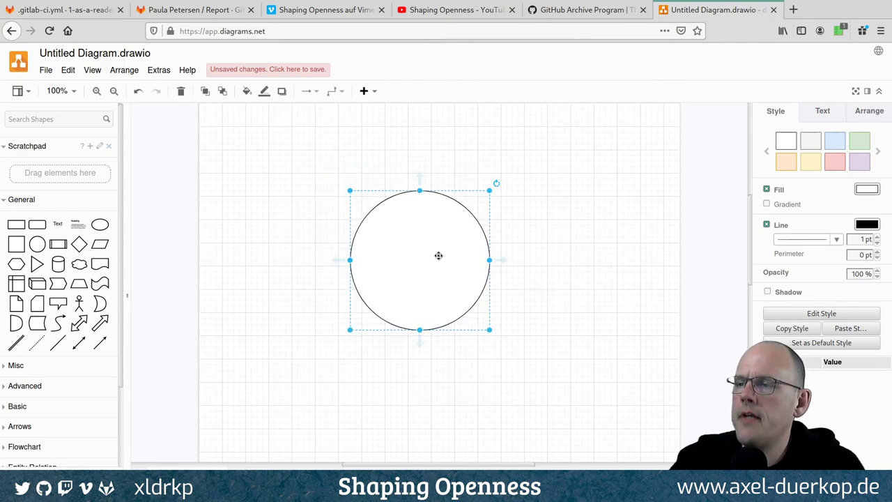
{"action": "double_click", "coordinate": [404, 262]}
{"action": "type", "text": "Proj"}
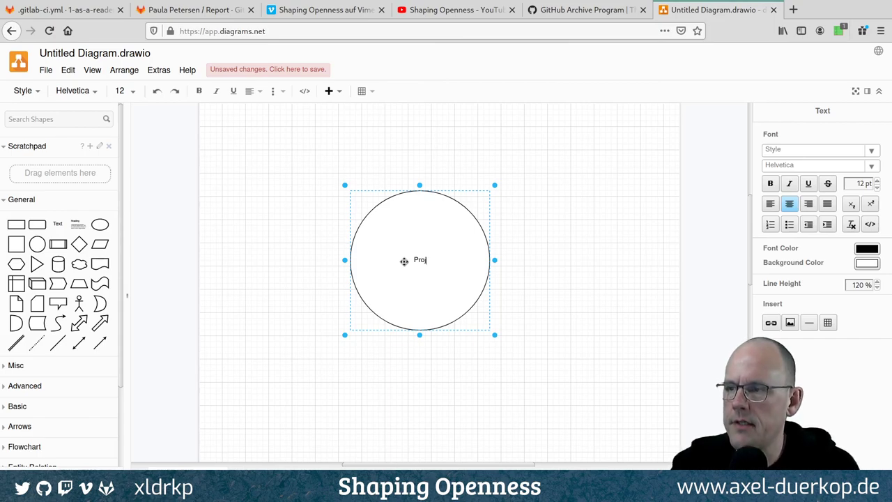
{"action": "type", "text": "ect"}
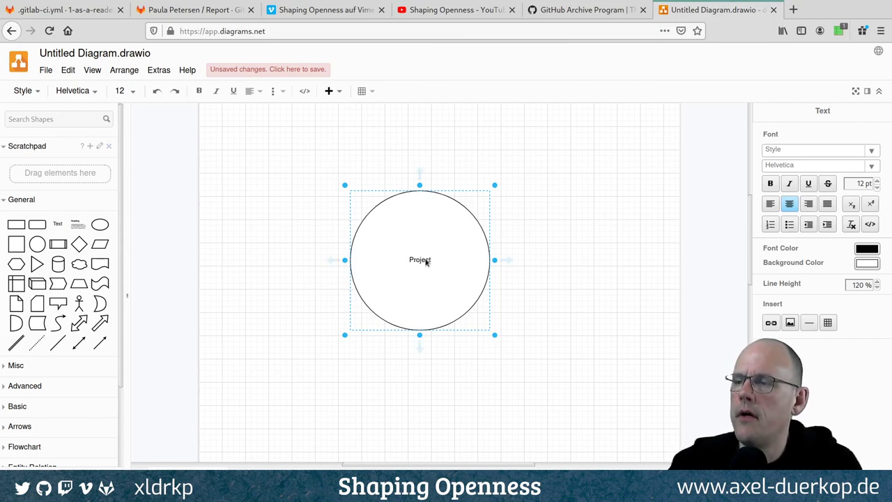
{"action": "double_click", "coordinate": [422, 259]}
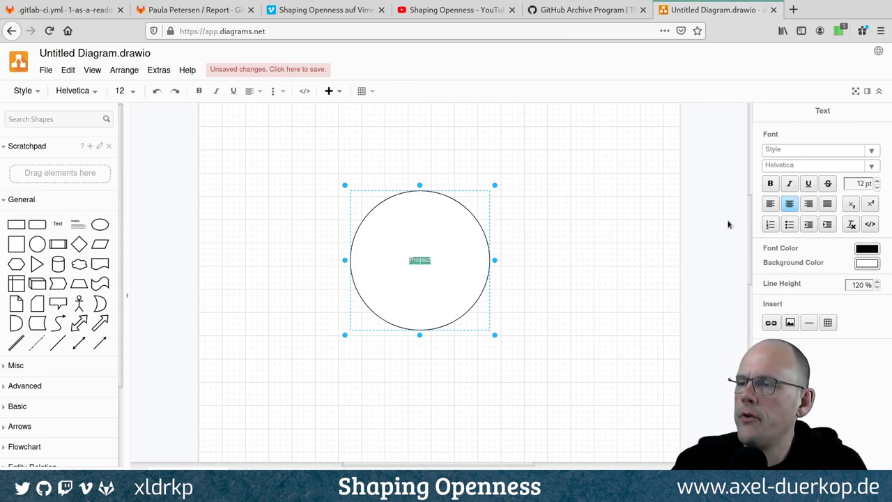
{"action": "left_click", "coordinate": [877, 181]}
{"action": "left_click", "coordinate": [877, 181]}
{"action": "left_click", "coordinate": [877, 181]}
{"action": "left_click", "coordinate": [877, 180]}
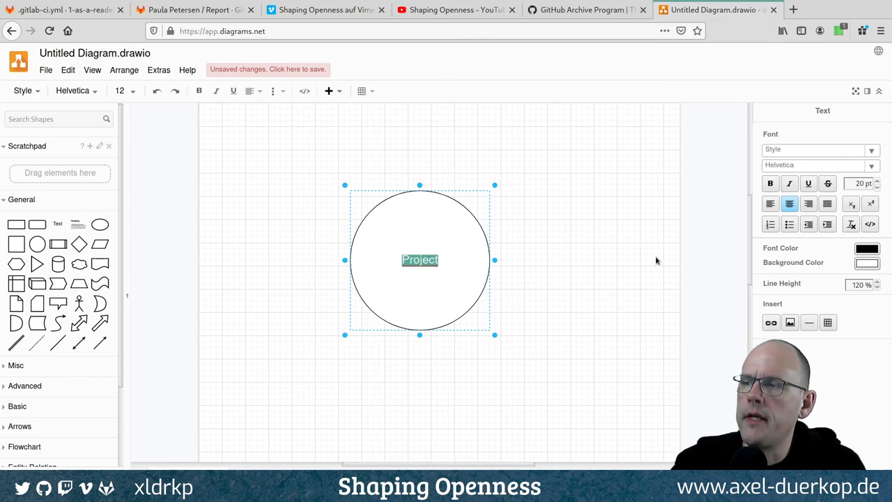
{"action": "left_click", "coordinate": [618, 274]}
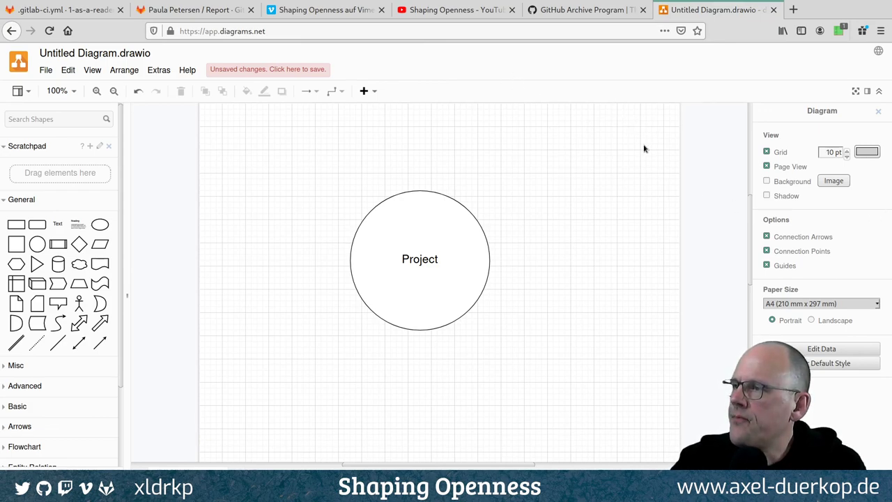
Paste a portrait image and shrink it to a small avatar atop the circle
{"action": "key", "text": "ctrl+v"}
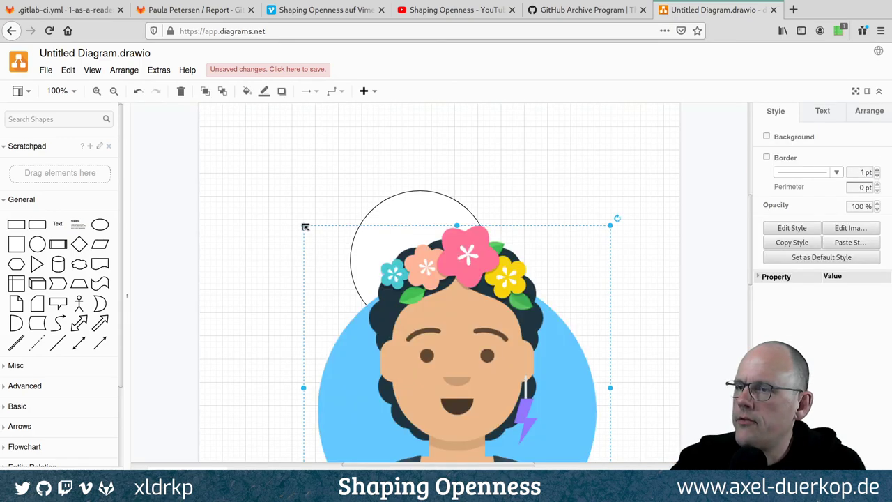
{"action": "left_click", "coordinate": [285, 203]}
{"action": "left_click", "coordinate": [311, 233]}
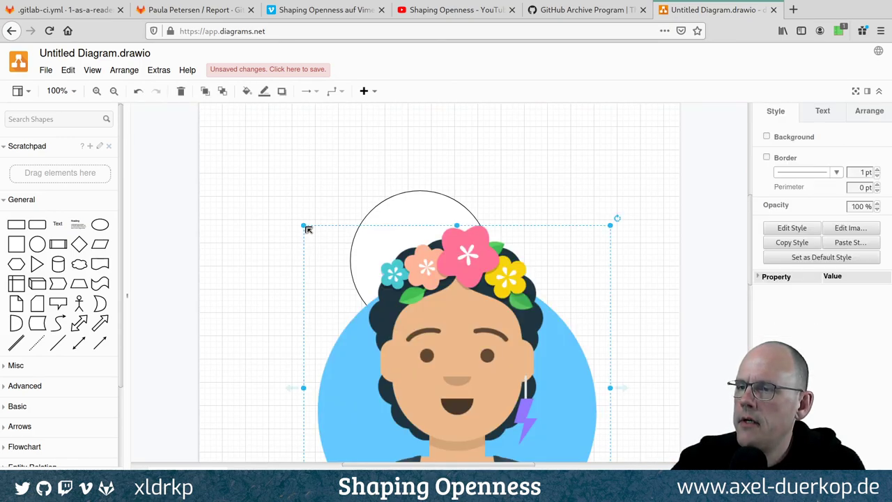
{"action": "left_click_drag", "start_coordinate": [308, 230], "coordinate": [419, 224]}
{"action": "left_click", "coordinate": [291, 232]}
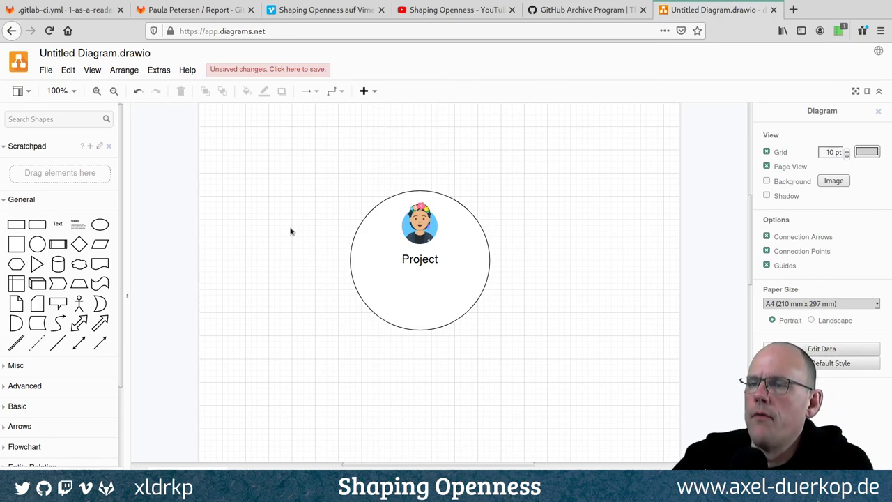
Shrink a second portrait to avatar size in the circle's lower part, and add a text box
{"action": "left_click_drag", "start_coordinate": [628, 120], "coordinate": [253, 165]}
{"action": "left_click", "coordinate": [290, 200]}
{"action": "left_click_drag", "start_coordinate": [562, 214], "coordinate": [351, 234]}
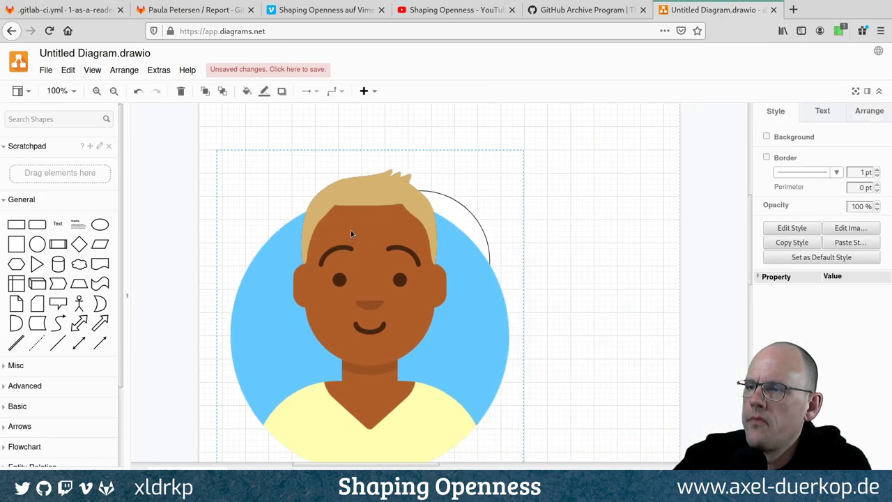
{"action": "left_click_drag", "start_coordinate": [218, 153], "coordinate": [480, 406]}
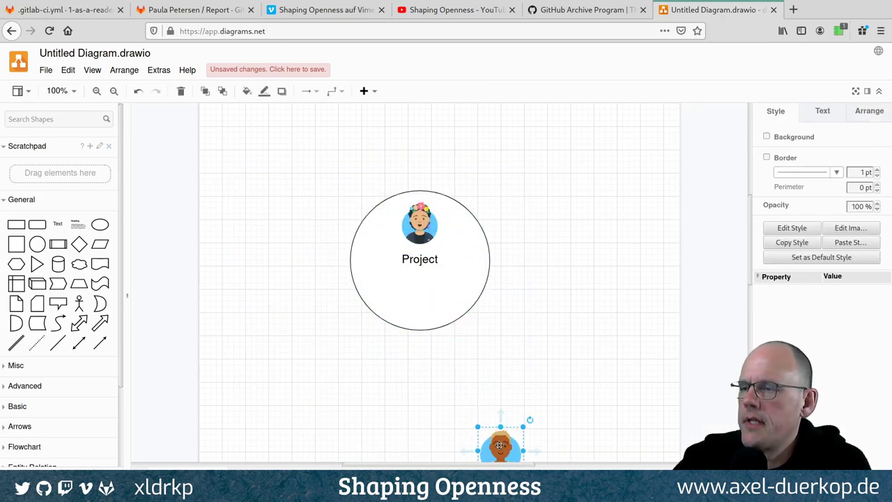
{"action": "left_click_drag", "start_coordinate": [499, 444], "coordinate": [254, 235]}
{"action": "left_click_drag", "start_coordinate": [262, 250], "coordinate": [413, 297]}
{"action": "left_click", "coordinate": [252, 260]}
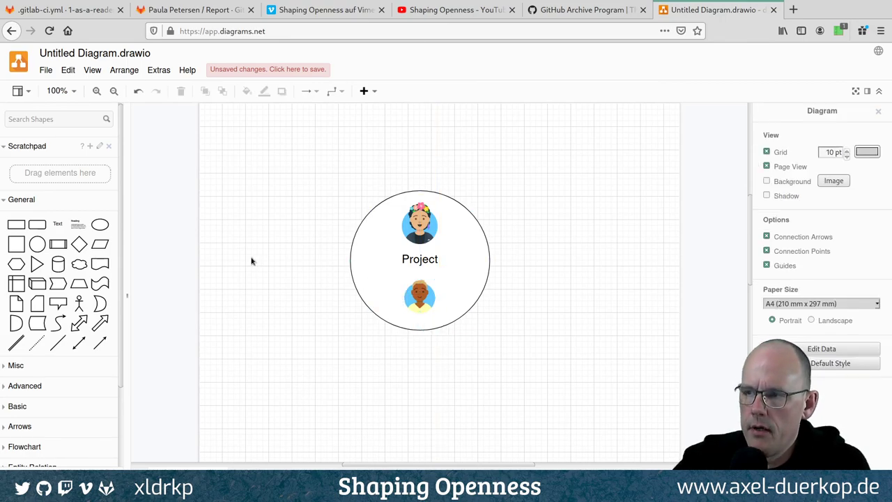
{"action": "left_click", "coordinate": [58, 224]}
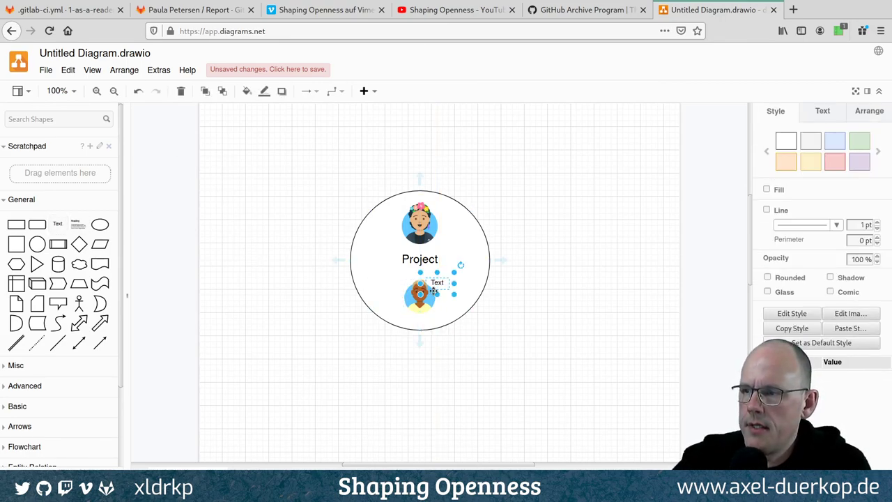
Label the new text box 'Project' above the circle and relabel the circle 'Team'
{"action": "left_click_drag", "start_coordinate": [436, 284], "coordinate": [338, 196]}
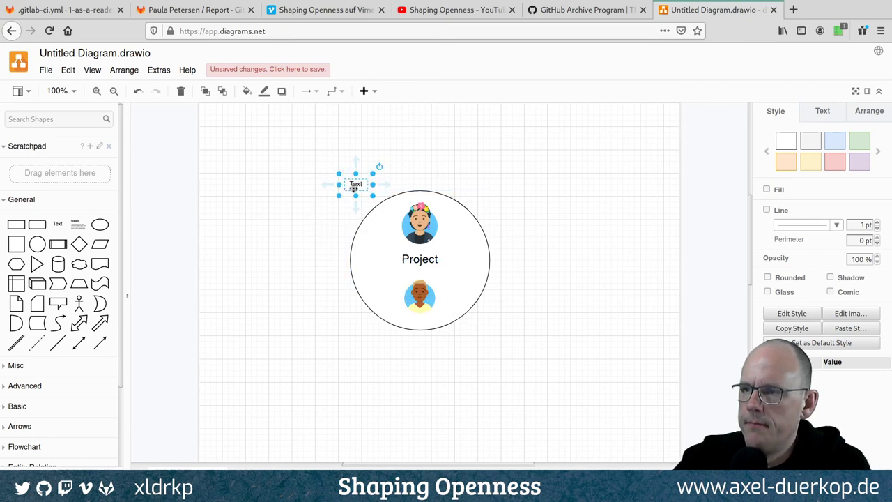
{"action": "double_click", "coordinate": [353, 185]}
{"action": "type", "text": "Proj"}
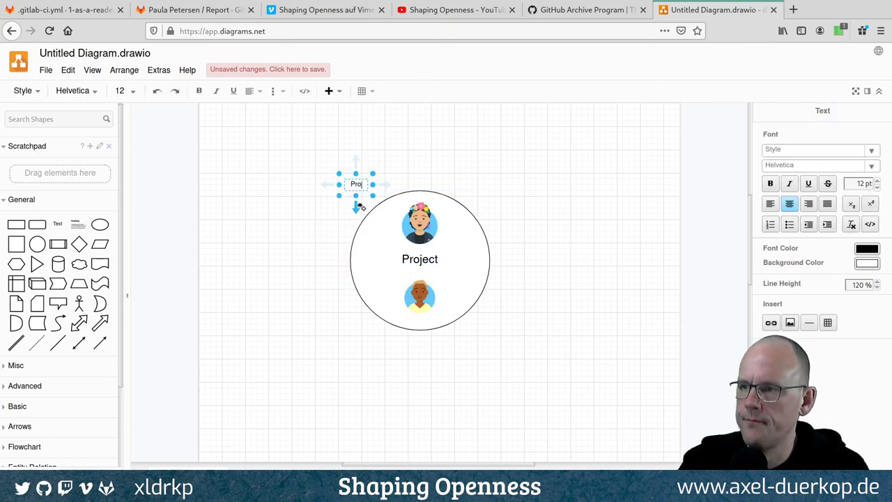
{"action": "type", "text": "e"}
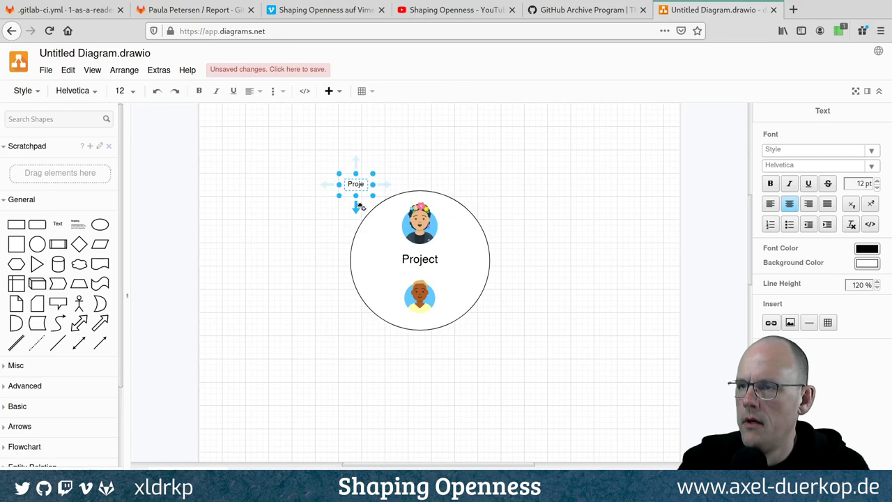
{"action": "type", "text": "ct"}
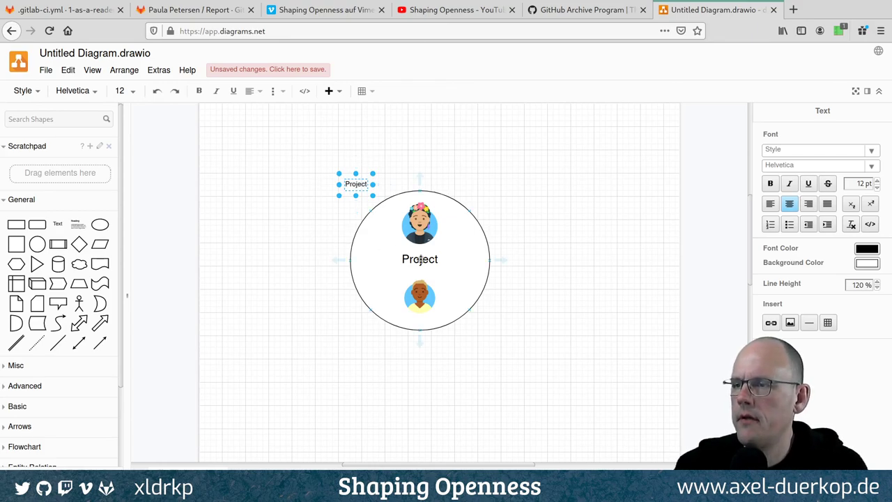
{"action": "double_click", "coordinate": [411, 262]}
{"action": "type", "text": "Team"}
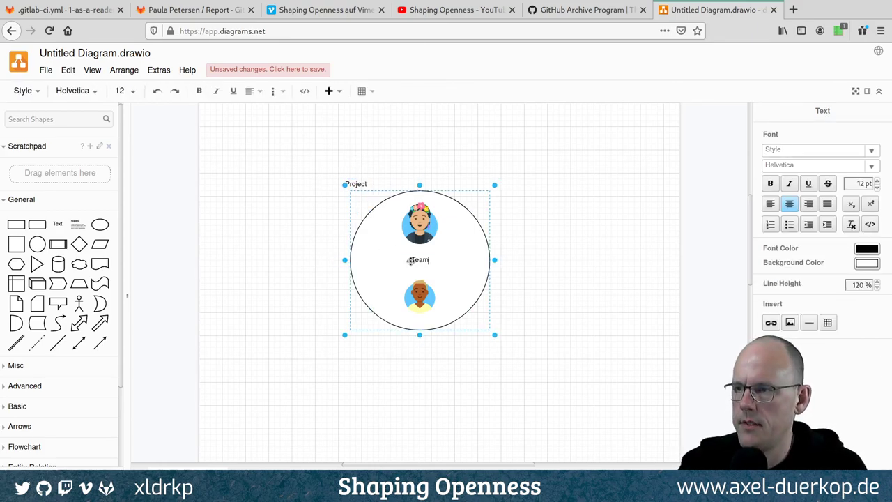
{"action": "left_click", "coordinate": [262, 239]}
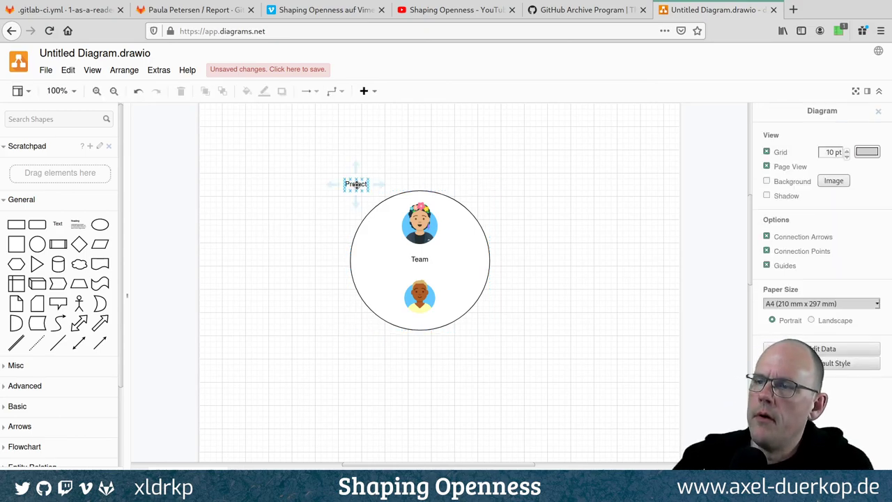
Move the circle, its avatars and the Project label together further left
{"action": "left_click_drag", "start_coordinate": [356, 183], "coordinate": [382, 187]}
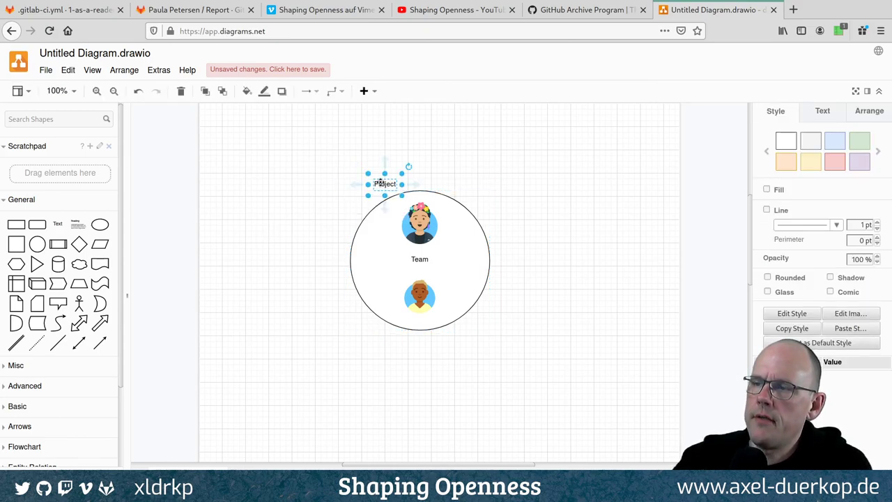
{"action": "left_click_drag", "start_coordinate": [321, 157], "coordinate": [587, 394]}
{"action": "left_click_drag", "start_coordinate": [411, 326], "coordinate": [345, 283]}
{"action": "left_click", "coordinate": [418, 193]}
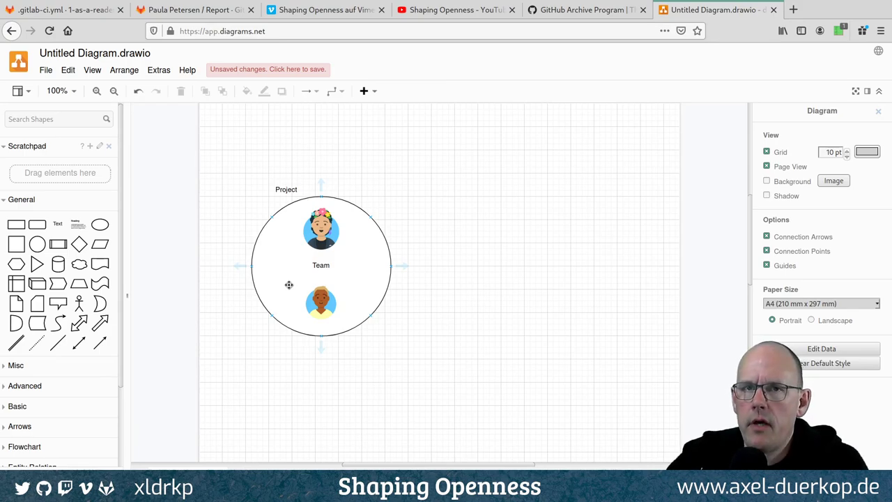
Add text 'Issue, Branch, Merge Request, Quality Assurance, Merge' and place it inside the circle left of Team
{"action": "left_click", "coordinate": [58, 224]}
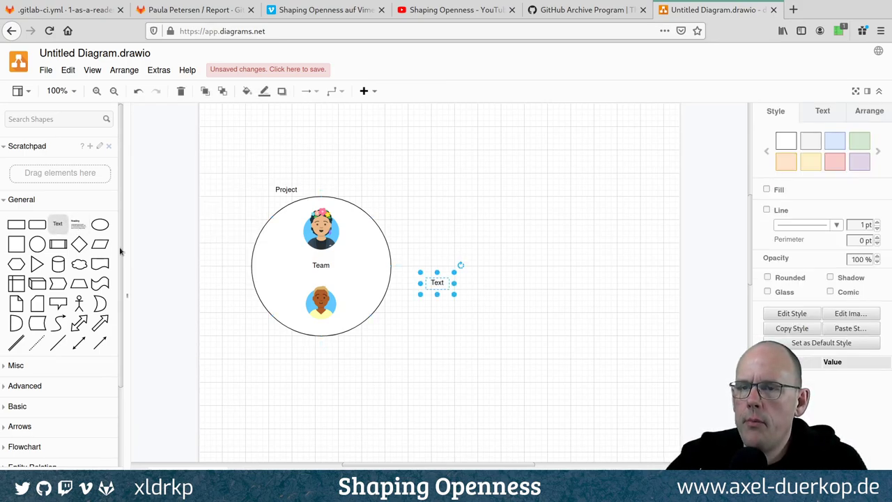
{"action": "double_click", "coordinate": [437, 284]}
{"action": "type", "text": "Issue"}
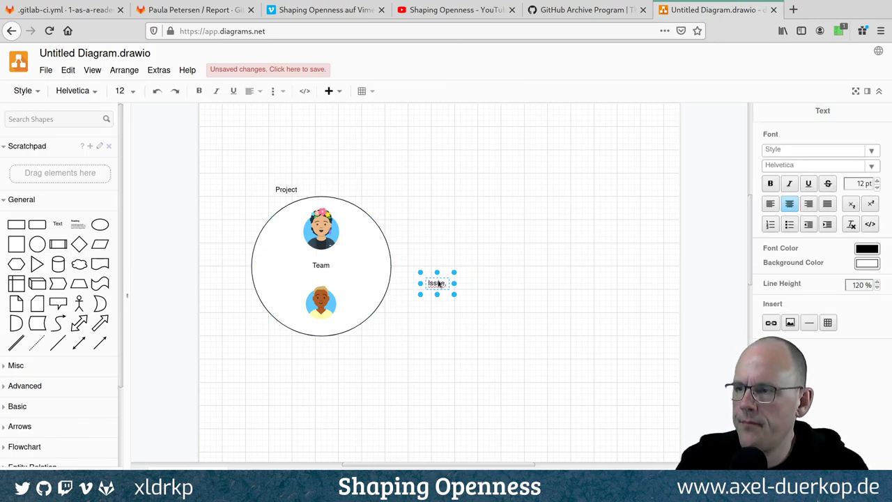
{"action": "key", "text": "Return"}
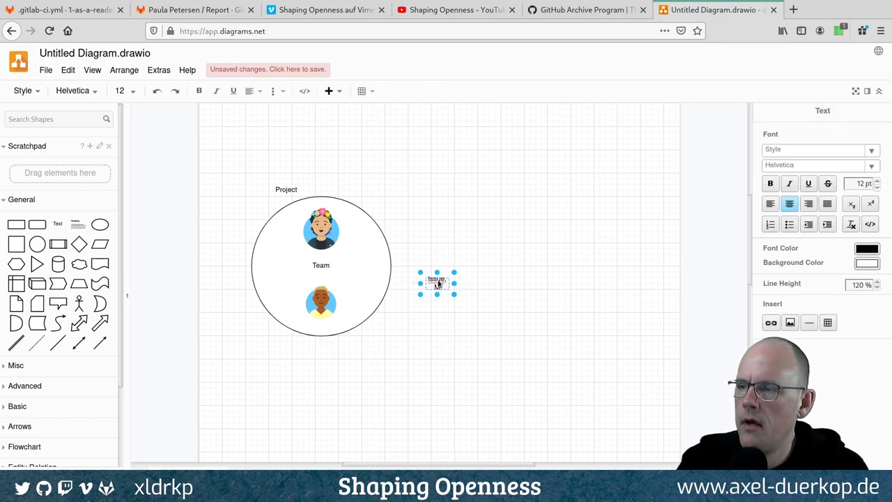
{"action": "type", "text": "Branch,"}
{"action": "key", "text": "Return"}
{"action": "type", "text": "Merge"}
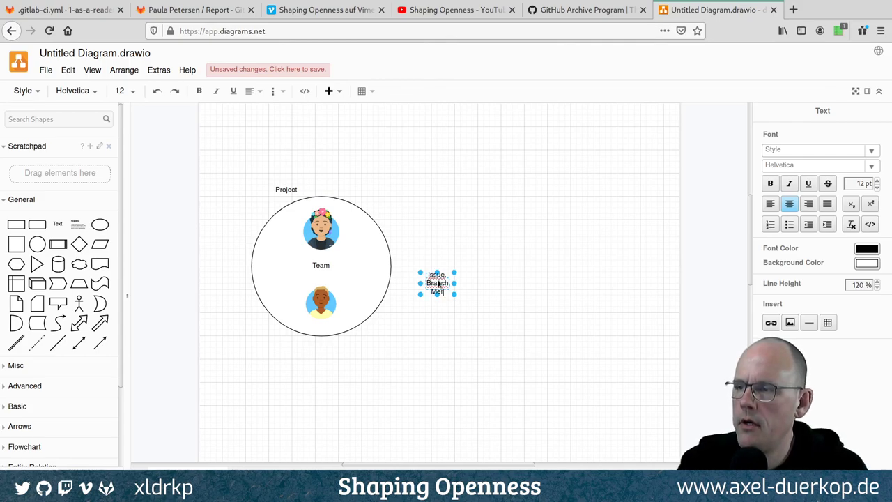
{"action": "type", "text": " Request"}
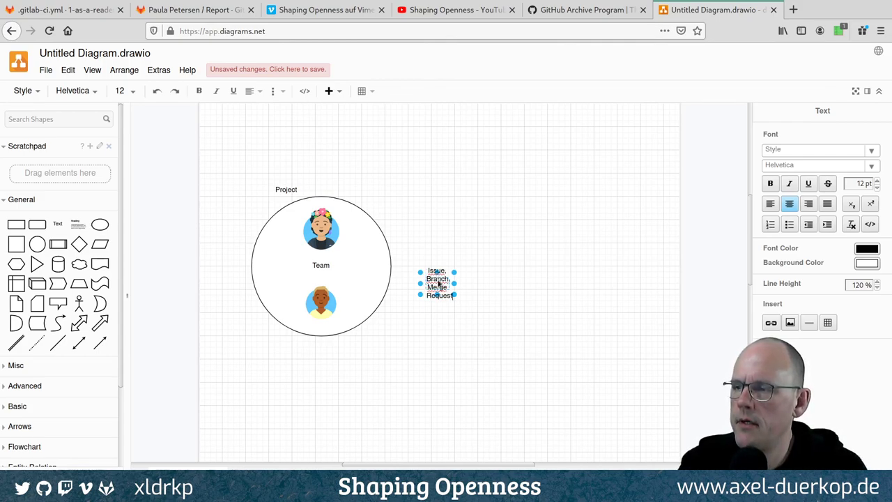
{"action": "type", "text": ", Quali"}
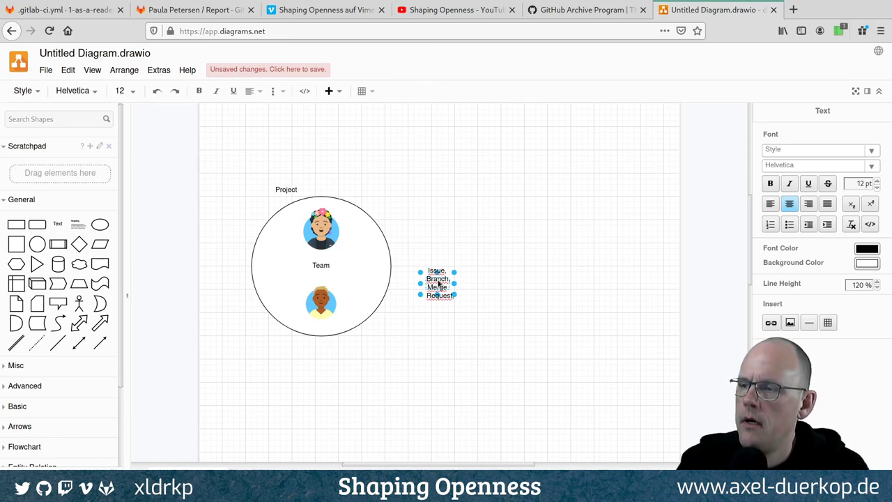
{"action": "type", "text": "ty Assuan"}
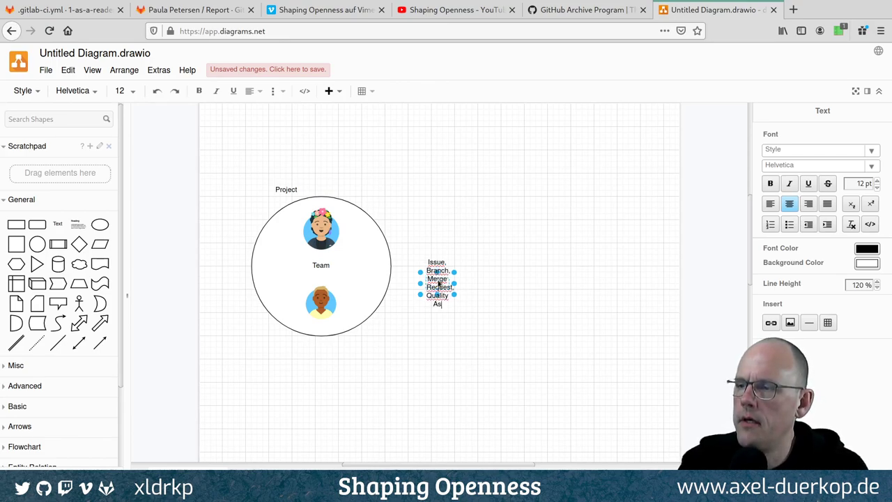
{"action": "key", "text": "BackSpace"}
{"action": "key", "text": "BackSpace"}
{"action": "type", "text": "ra"}
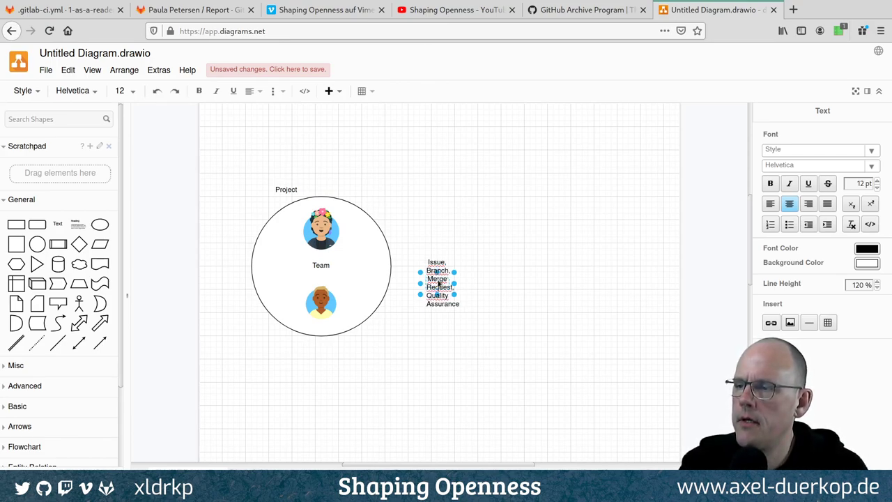
{"action": "type", "text": "nce"}
{"action": "key", "text": "Return"}
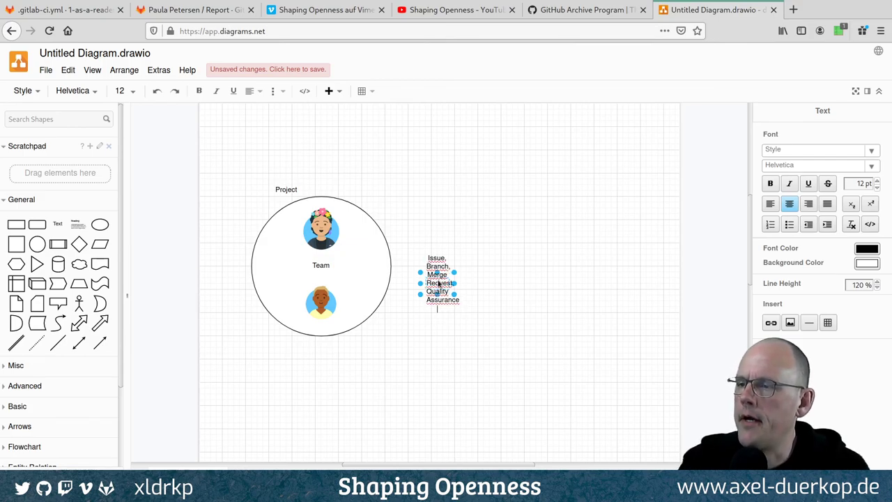
{"action": "key", "text": "BackSpace"}
{"action": "type", "text": ", Merge"}
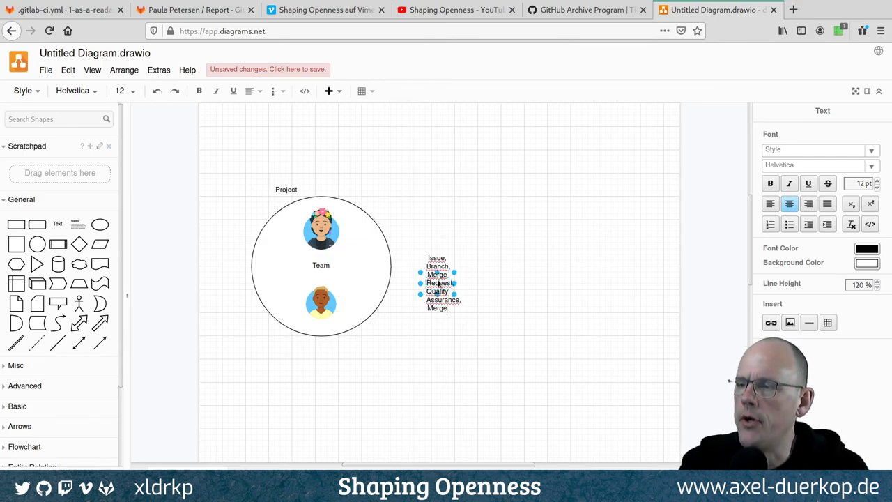
{"action": "left_click", "coordinate": [532, 293]}
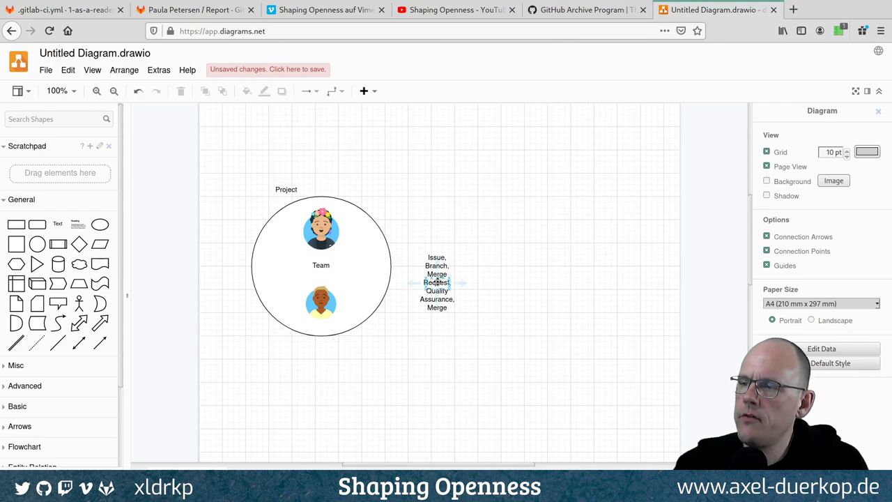
{"action": "left_click_drag", "start_coordinate": [435, 283], "coordinate": [283, 268]}
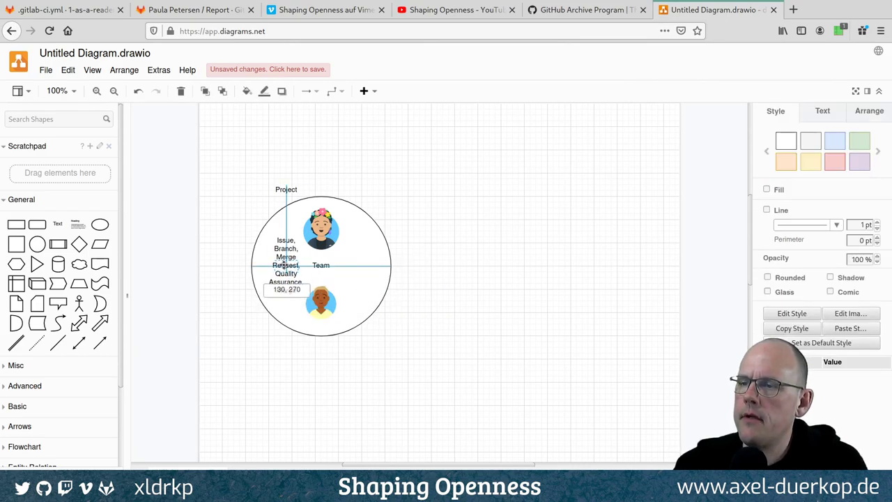
{"action": "left_click", "coordinate": [212, 239]}
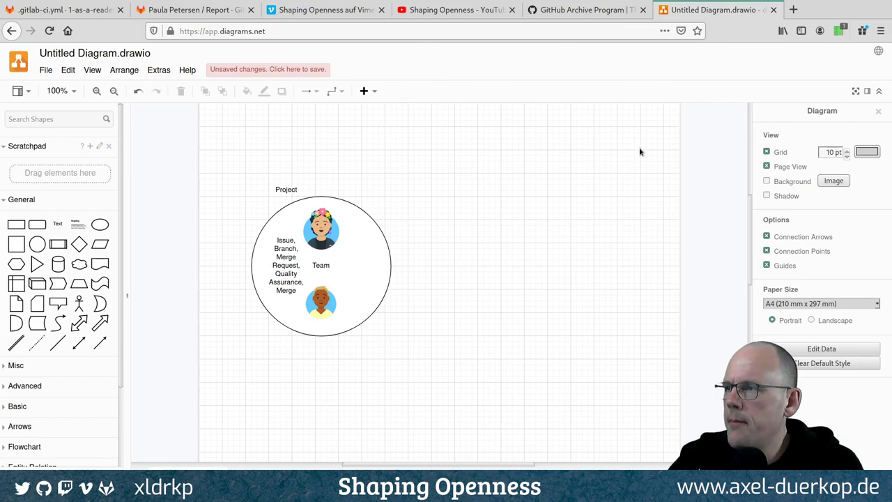
Add a woman avatar image, shrink it to 88 x 93.33, and place it right of the Project circle
{"action": "left_click_drag", "start_coordinate": [620, 109], "coordinate": [390, 175]}
{"action": "left_click", "coordinate": [412, 192]}
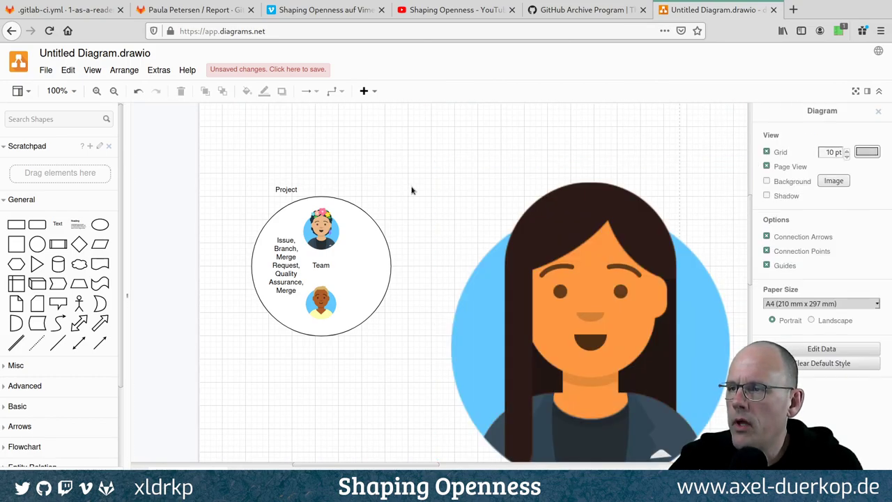
{"action": "left_click", "coordinate": [481, 203]}
{"action": "left_click_drag", "start_coordinate": [444, 164], "coordinate": [474, 279]}
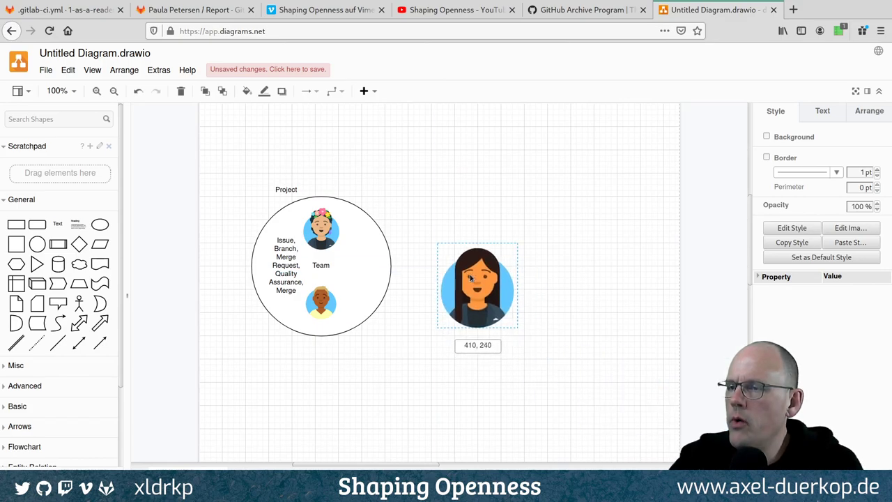
{"action": "left_click_drag", "start_coordinate": [433, 240], "coordinate": [461, 262]}
{"action": "left_click_drag", "start_coordinate": [477, 291], "coordinate": [500, 305]}
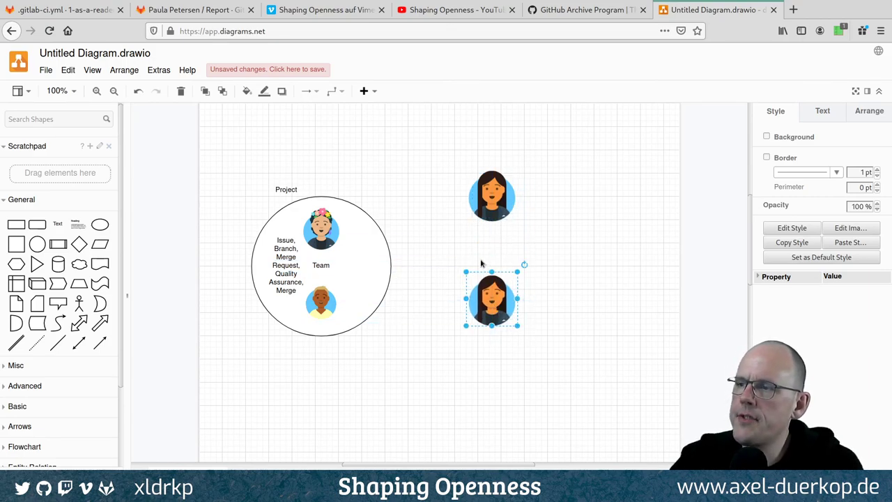
Draw an arrow from the upper woman avatar to the Project circle and label it 'Request Access'
{"action": "mouse_move", "coordinate": [463, 195]}
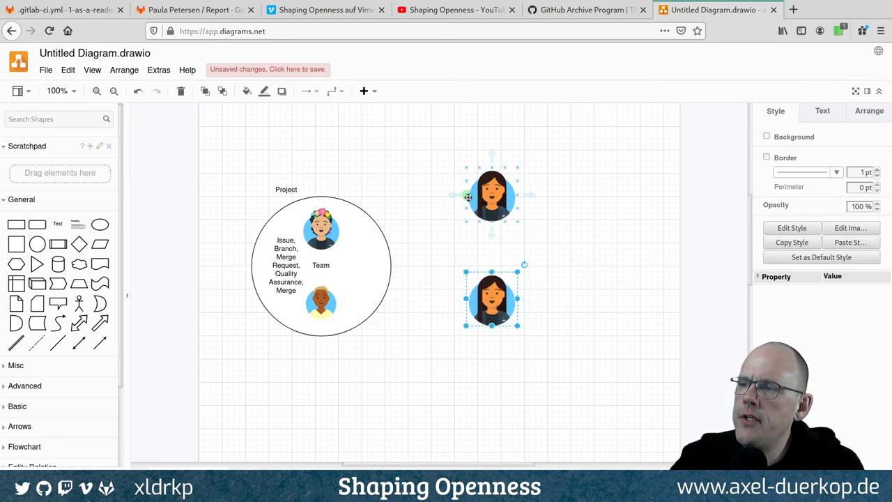
{"action": "mouse_move", "coordinate": [461, 195]}
{"action": "left_mouse_down"}
{"action": "mouse_move", "coordinate": [453, 214]}
{"action": "mouse_move", "coordinate": [393, 232]}
{"action": "mouse_move", "coordinate": [373, 218]}
{"action": "left_mouse_up"}
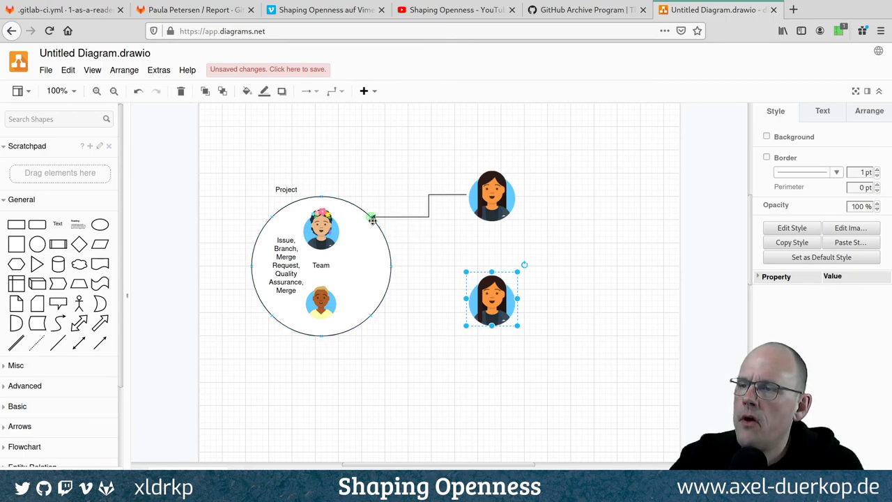
{"action": "double_click", "coordinate": [419, 213]}
{"action": "type", "text": "Request"}
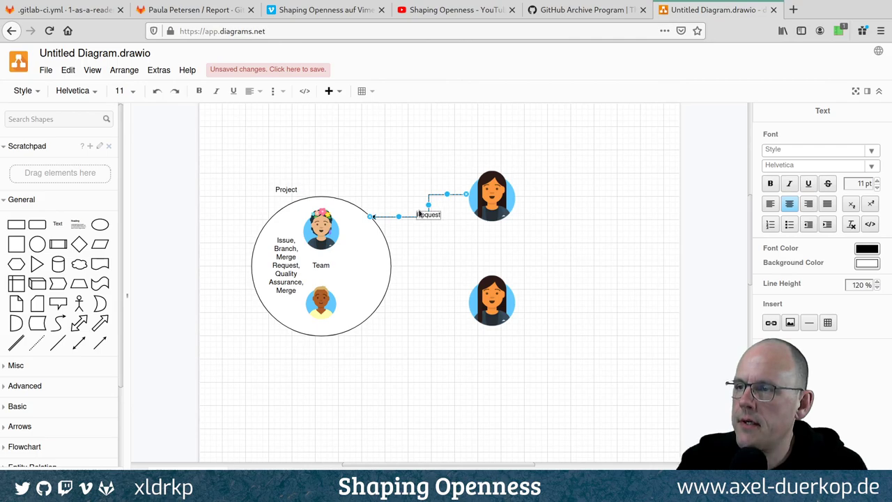
{"action": "type", "text": " Access"}
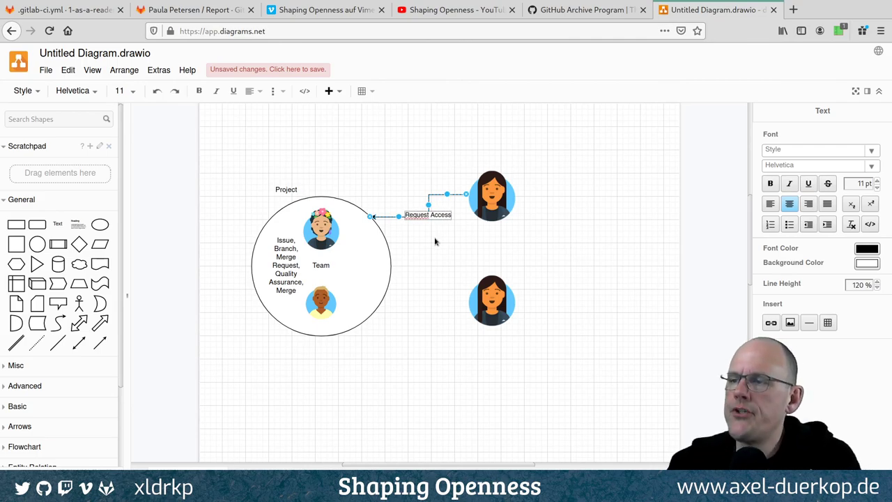
{"action": "left_click", "coordinate": [438, 248]}
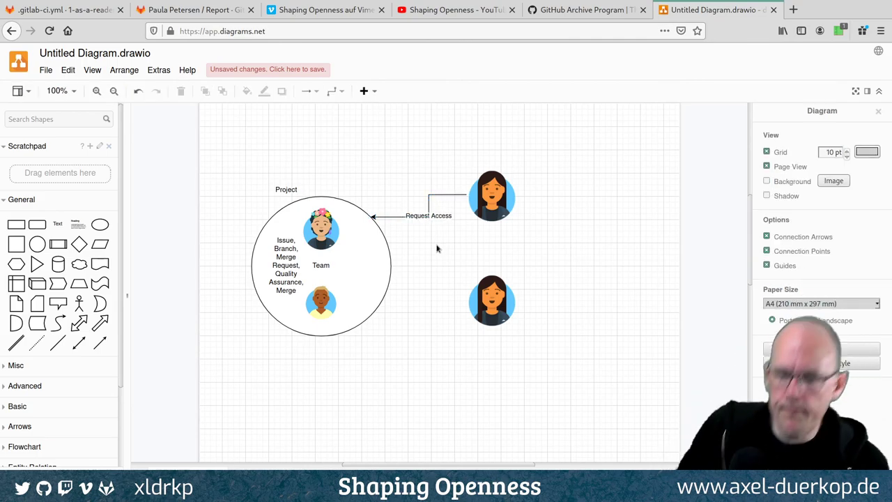
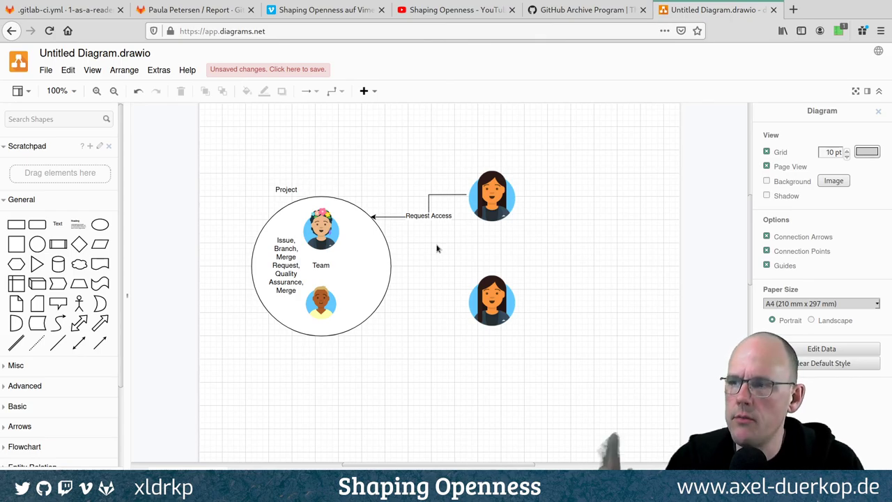
Draw a connector between the lower woman and the Project circle and label it Fork
{"action": "left_click", "coordinate": [474, 305]}
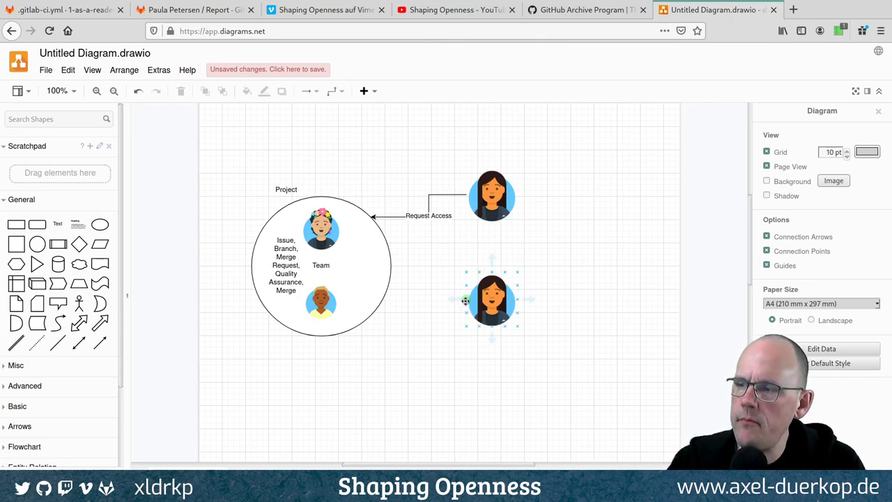
{"action": "left_click_drag", "start_coordinate": [454, 300], "coordinate": [385, 287]}
{"action": "left_click_drag", "start_coordinate": [376, 327], "coordinate": [374, 309]}
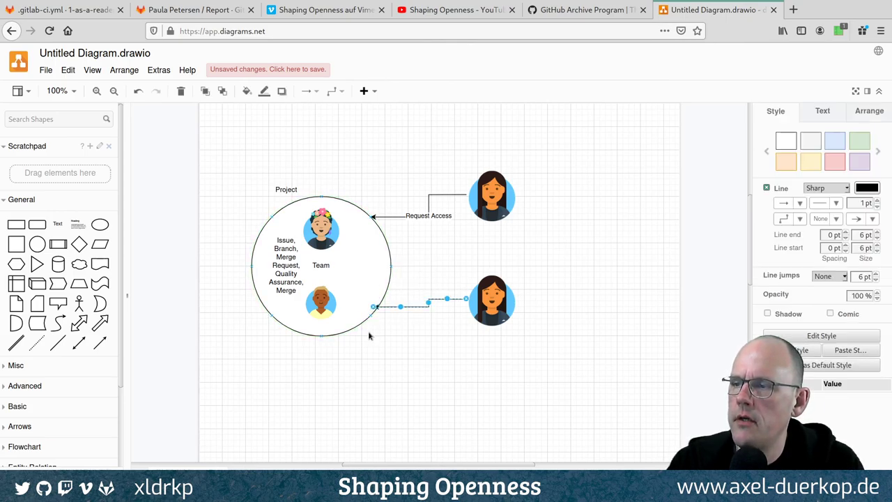
{"action": "double_click", "coordinate": [408, 313]}
{"action": "type", "text": "Fork"}
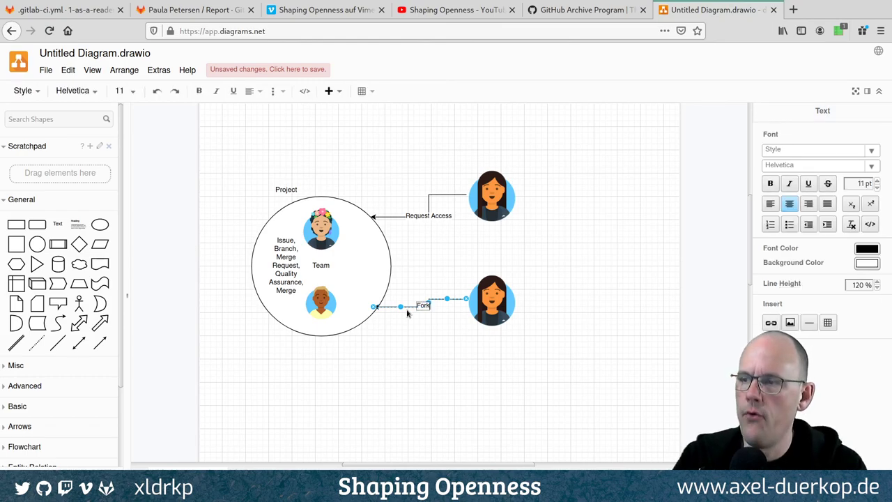
{"action": "left_click", "coordinate": [388, 387]}
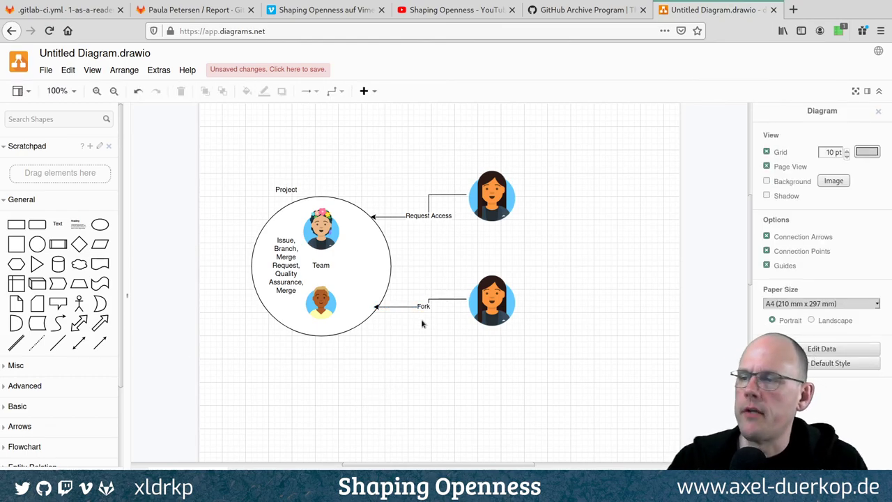
Replace it with a Fork-labelled arrow running from the circle to the lower woman
{"action": "left_click", "coordinate": [445, 298]}
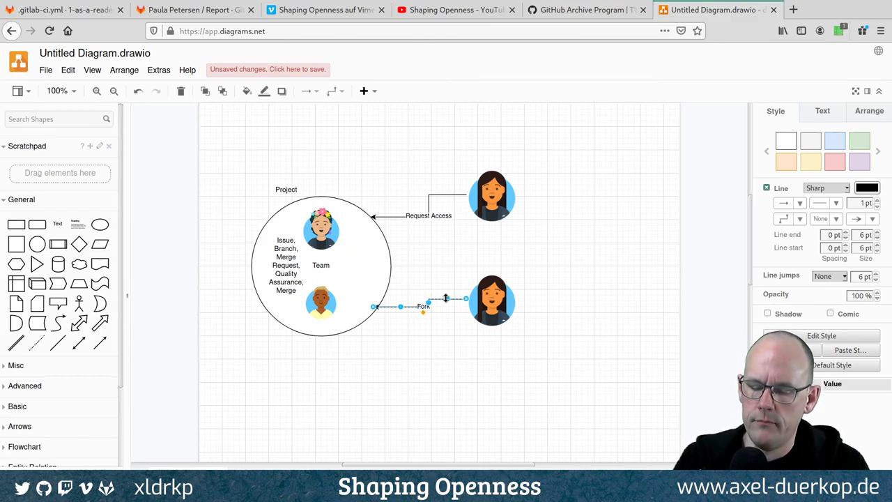
{"action": "key", "text": "Delete"}
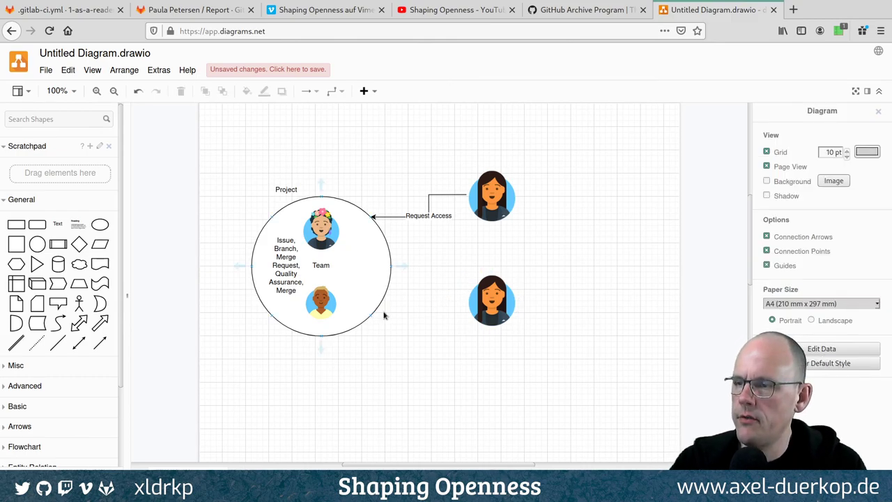
{"action": "left_click_drag", "start_coordinate": [371, 315], "coordinate": [465, 302]}
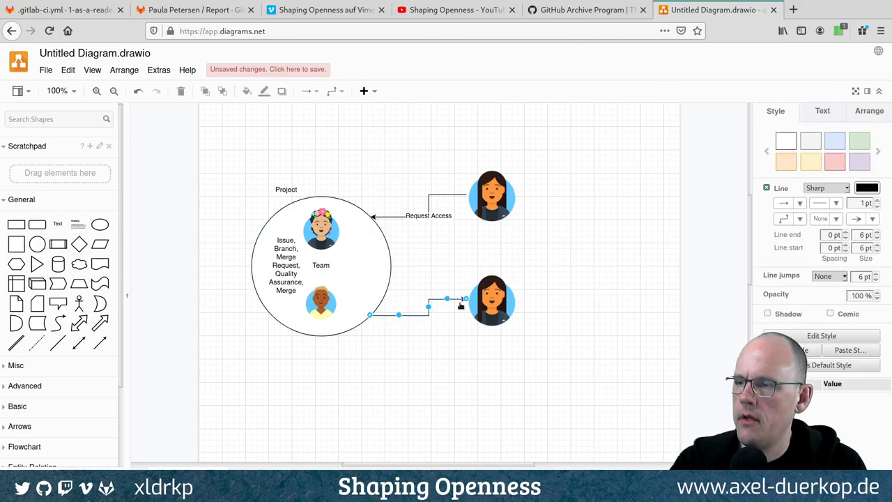
{"action": "type", "text": "Fork"}
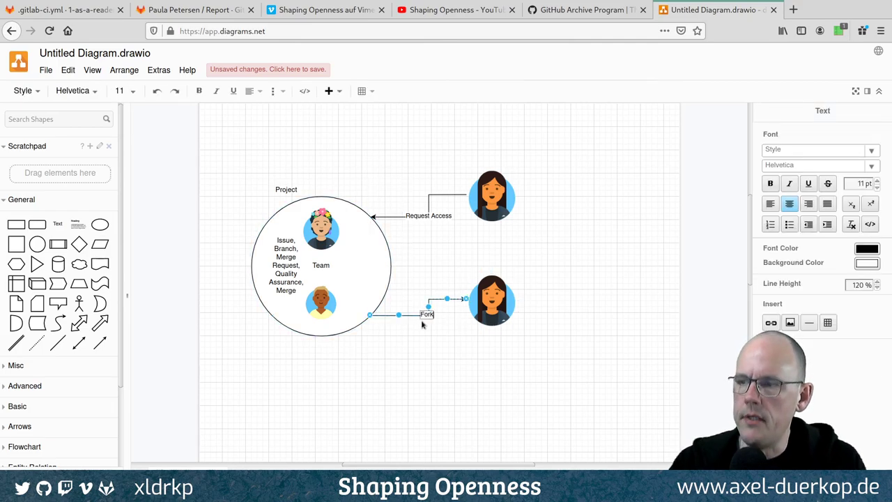
{"action": "left_click", "coordinate": [408, 369]}
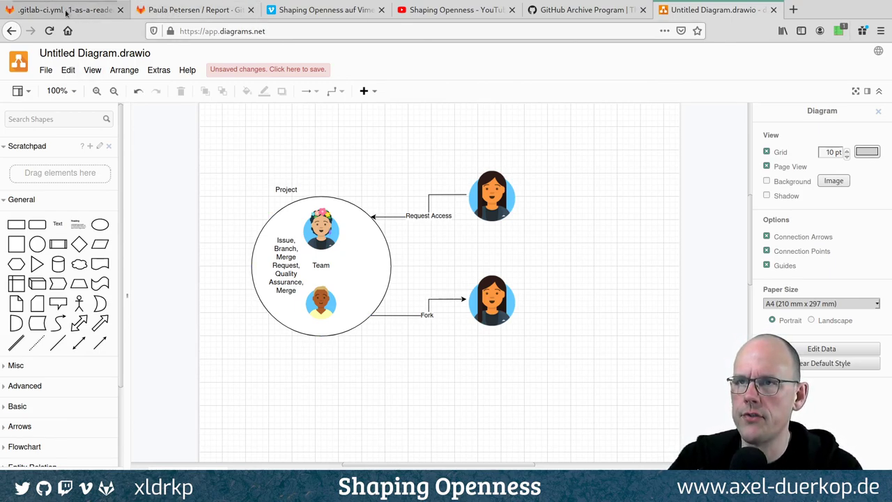
Close the .gitlab-ci.yml, Vimeo, YouTube and GitHub Archive Program tabs
{"action": "left_click", "coordinate": [120, 10]}
{"action": "left_click", "coordinate": [251, 10]}
{"action": "left_click", "coordinate": [252, 9]}
{"action": "left_click", "coordinate": [251, 10]}
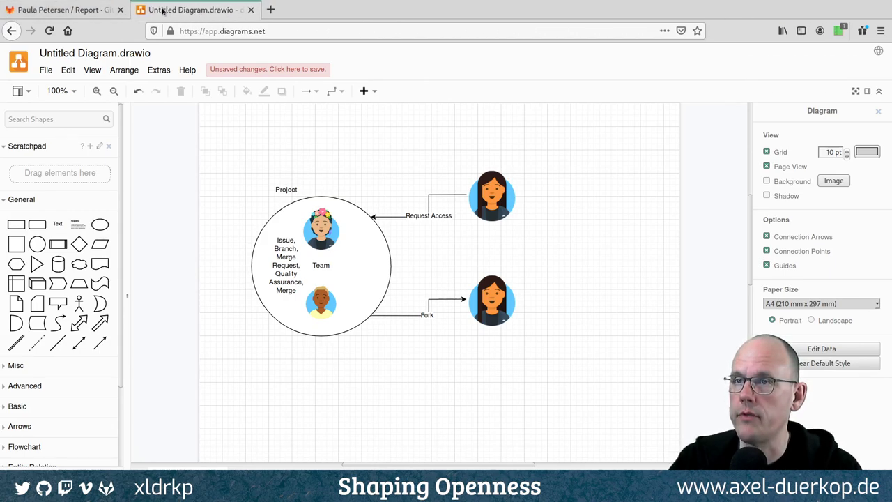
Check the Report project's members (one Maintainer, three Developers) and return to the overview
{"action": "left_click", "coordinate": [87, 12]}
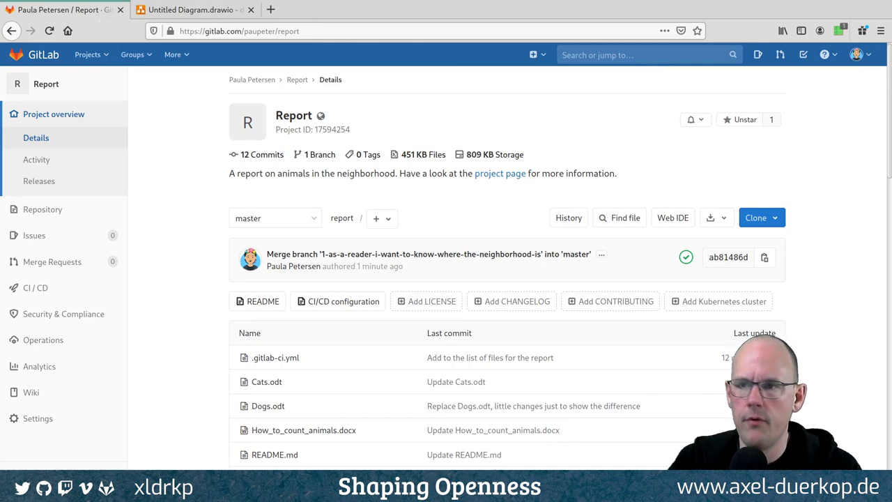
{"action": "left_click", "coordinate": [52, 84]}
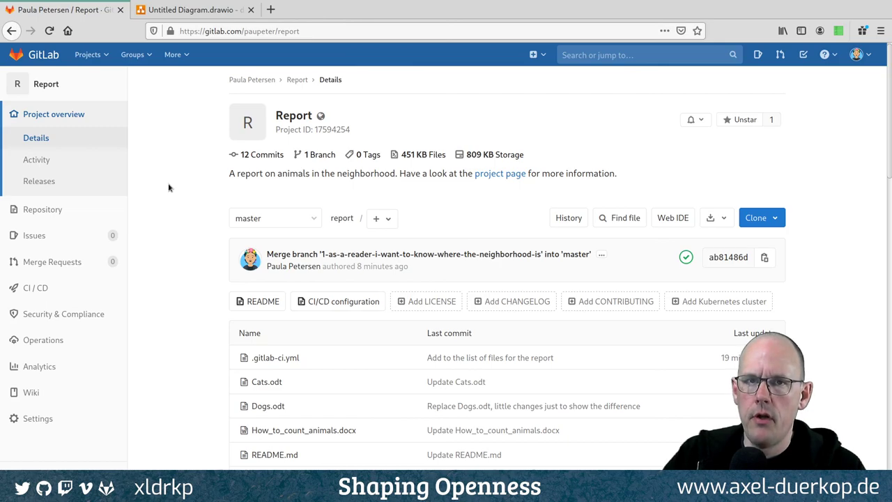
{"action": "mouse_move", "coordinate": [66, 426]}
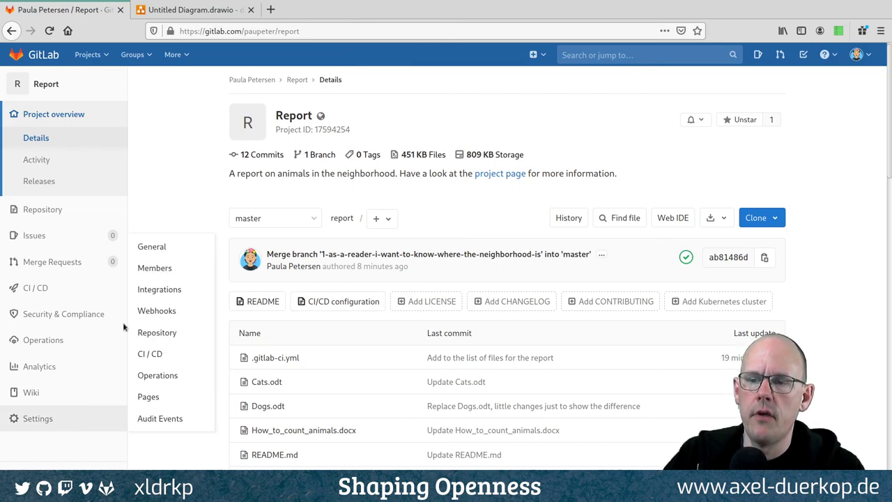
{"action": "left_click", "coordinate": [161, 272]}
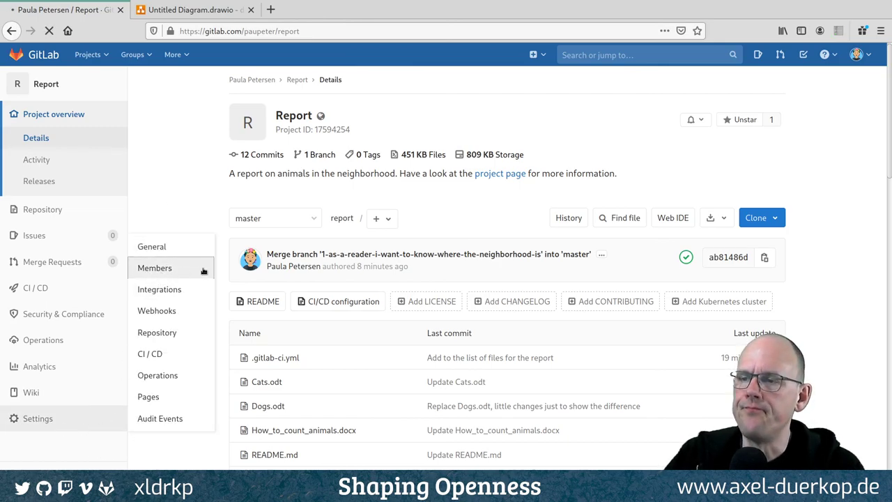
{"action": "scroll", "coordinate": [186, 274], "scroll_direction": "down", "scroll_amount": 2}
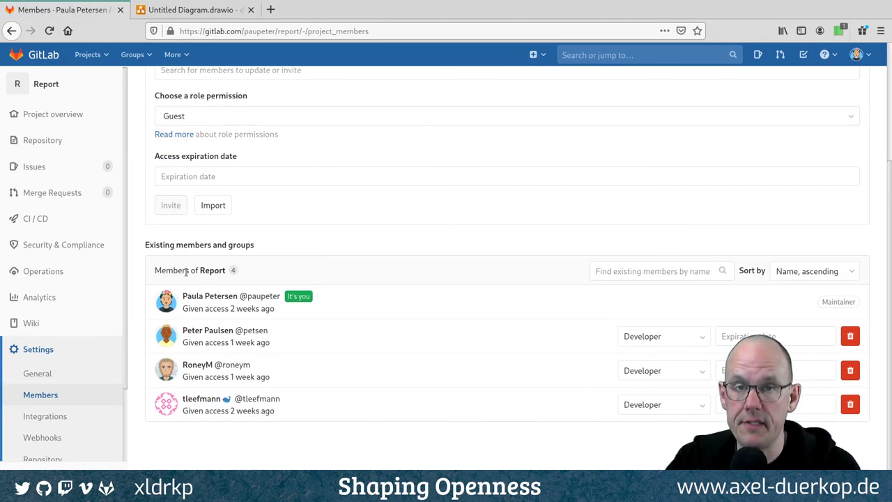
{"action": "left_click", "coordinate": [94, 123]}
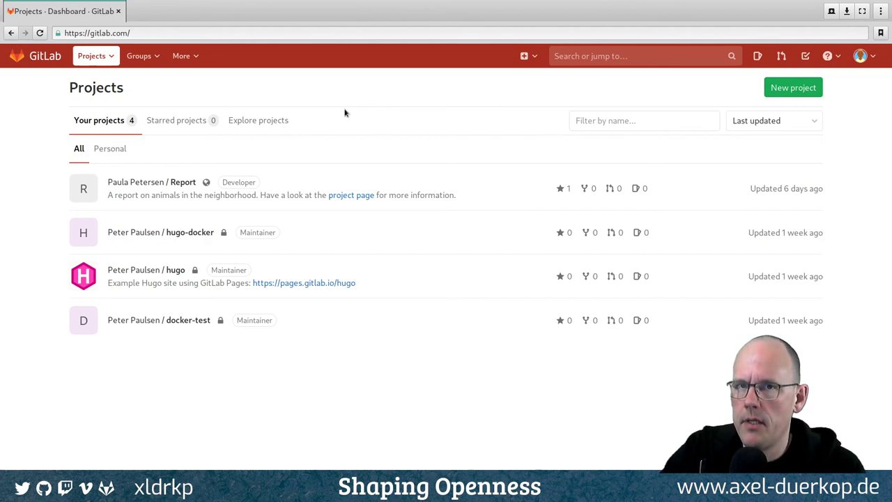
Sign out and sign back in as the second user with their username and password
{"action": "left_click", "coordinate": [863, 56]}
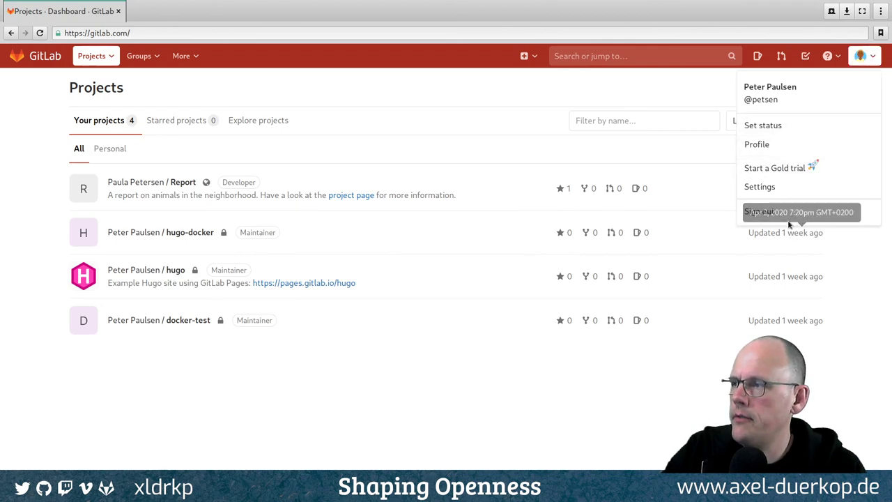
{"action": "left_click", "coordinate": [762, 215]}
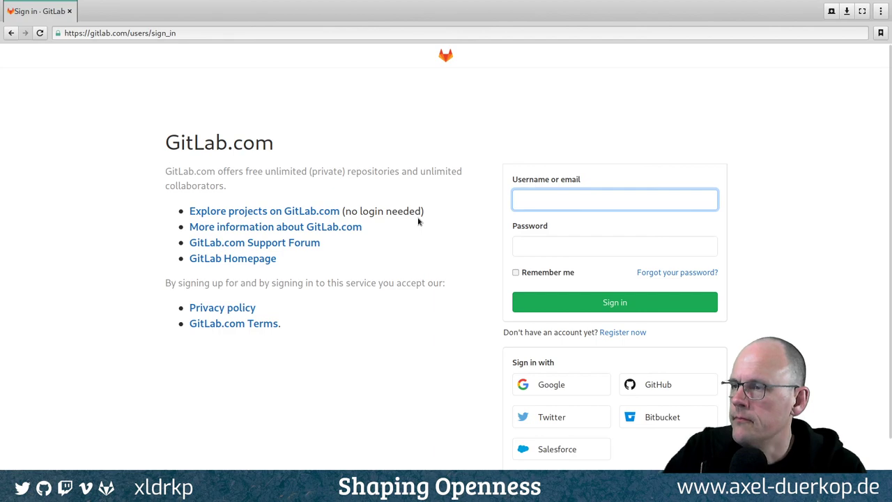
{"action": "type", "text": "bbuffer"}
{"action": "key", "text": "Tab"}
{"action": "key", "text": "Return"}
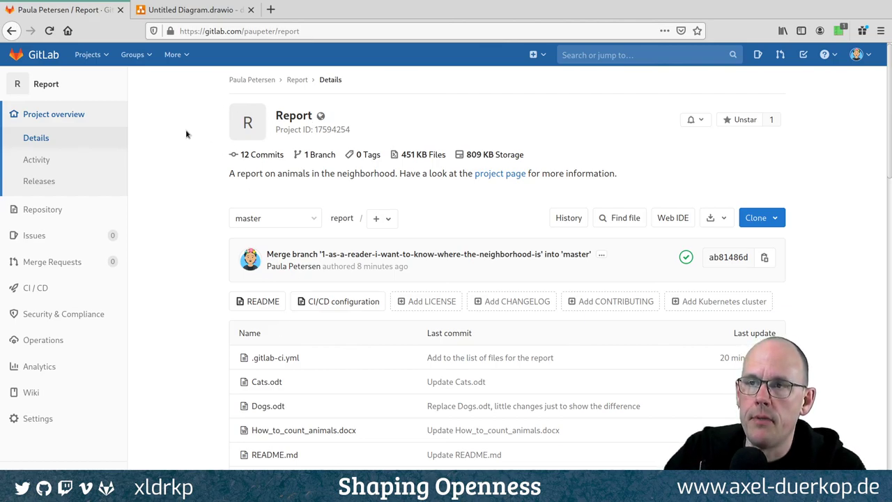
{"action": "key", "text": "ctrl+l"}
{"action": "key", "text": "ctrl+c"}
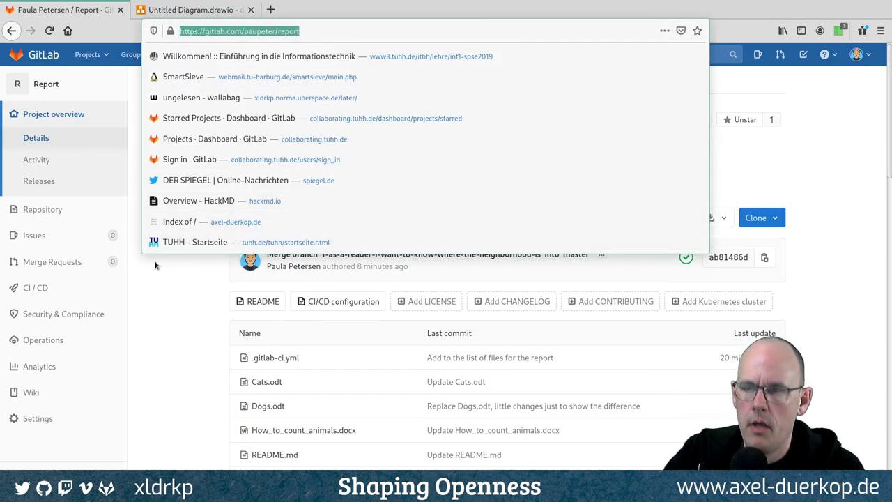
{"action": "left_click", "coordinate": [164, 297]}
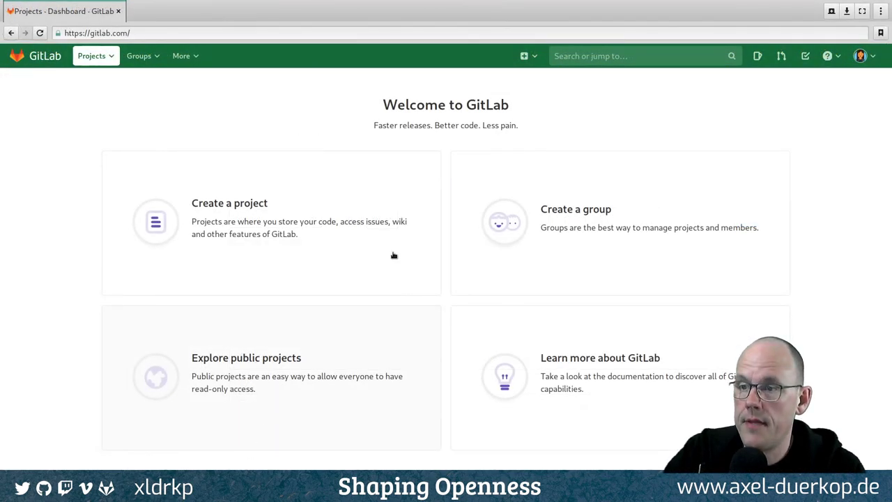
Load the Report project's address and dismiss the SSH key warning
{"action": "left_click", "coordinate": [276, 33]}
{"action": "key", "text": "ctrl+v"}
{"action": "key", "text": "Return"}
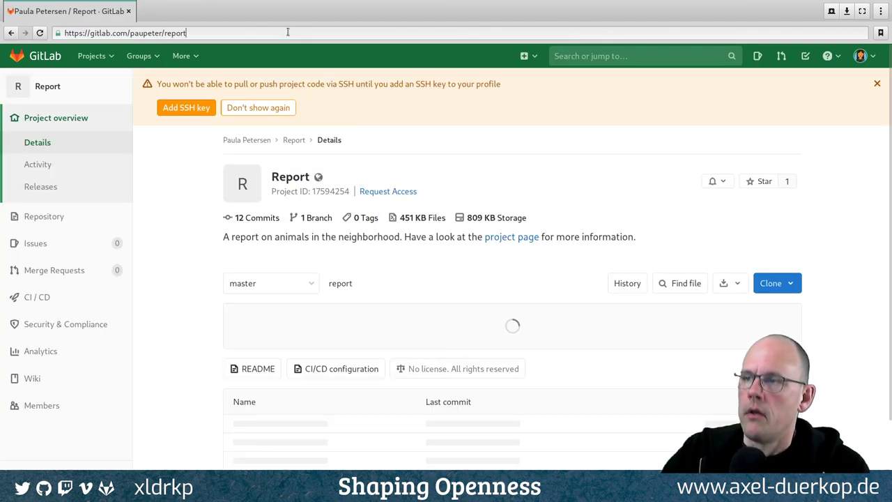
{"action": "left_click", "coordinate": [877, 84]}
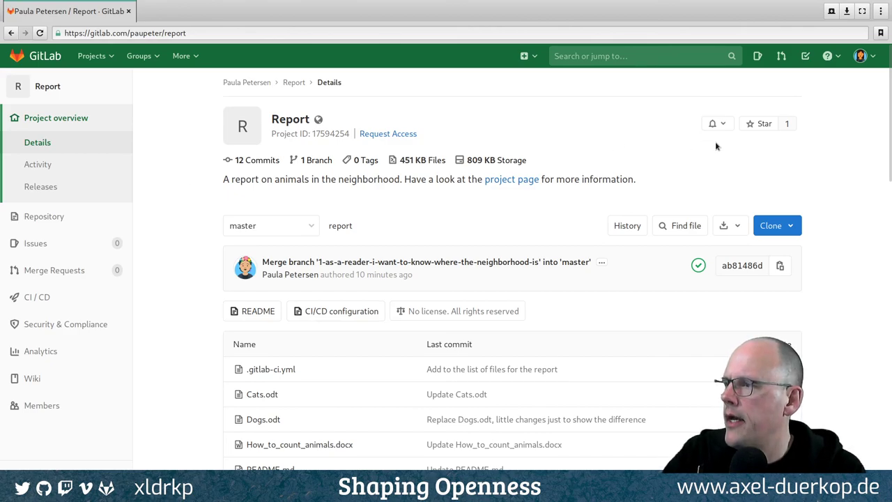
Inspect the project's Clone addresses and notification options without changing them
{"action": "left_click", "coordinate": [791, 226]}
{"action": "left_click", "coordinate": [705, 175]}
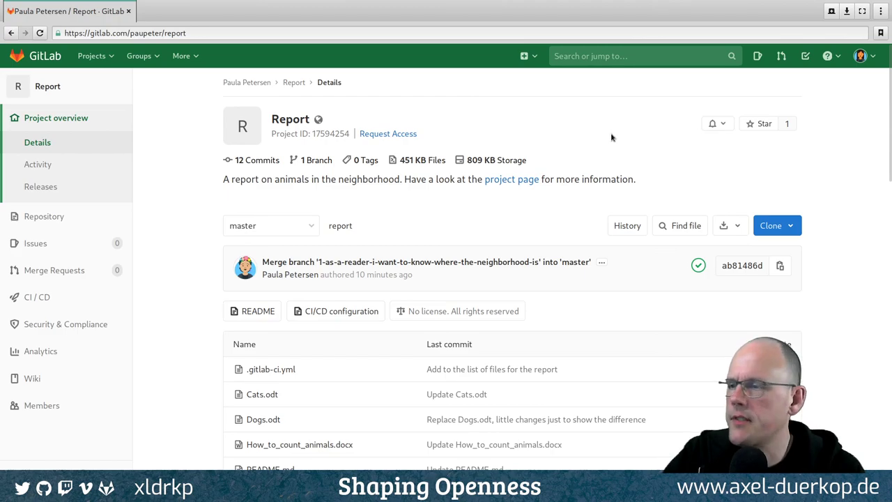
{"action": "left_click", "coordinate": [725, 125]}
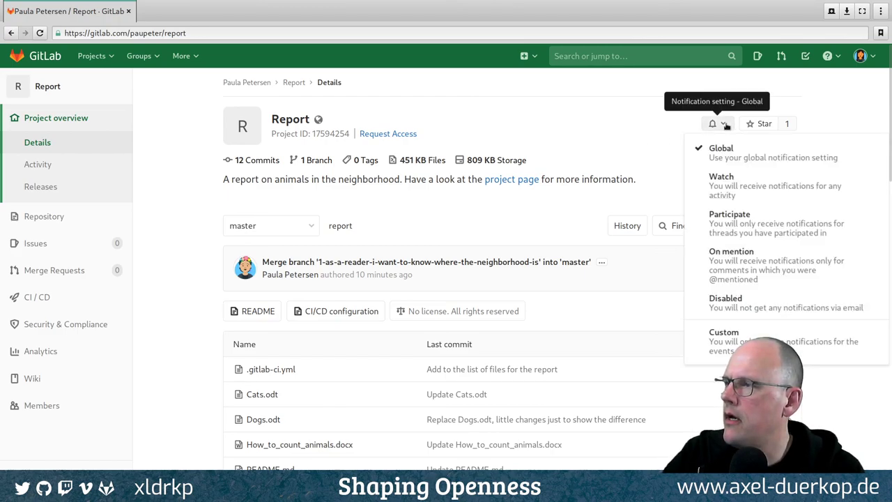
{"action": "left_click", "coordinate": [634, 137]}
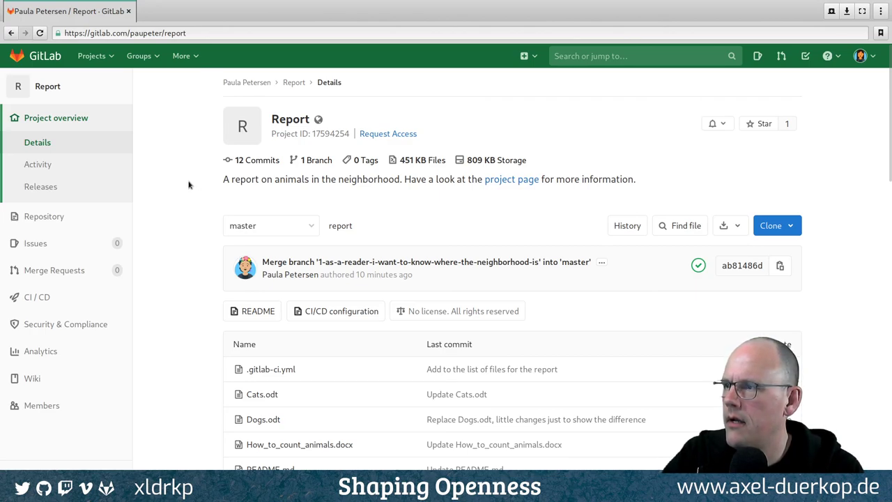
Reload the Report project overview in the maintainer's window
{"action": "left_click", "coordinate": [73, 90]}
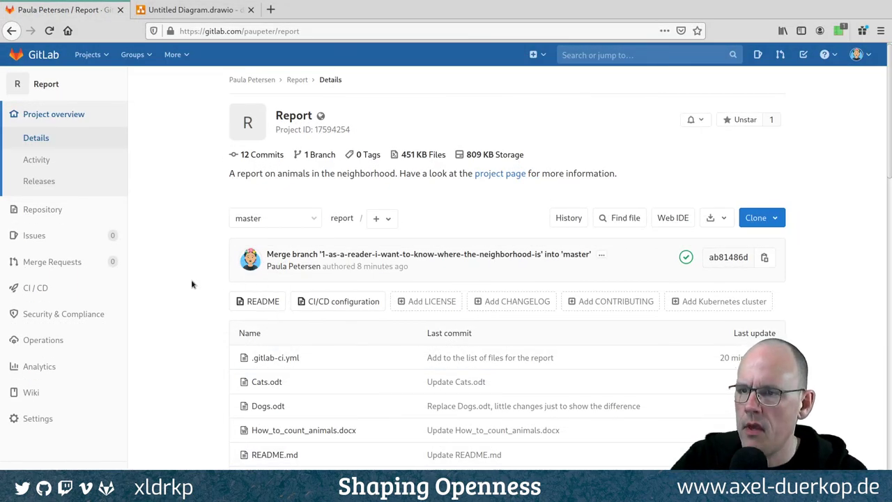
In General settings, enable Forks for Only Project Members and save the changes
{"action": "left_click", "coordinate": [70, 421]}
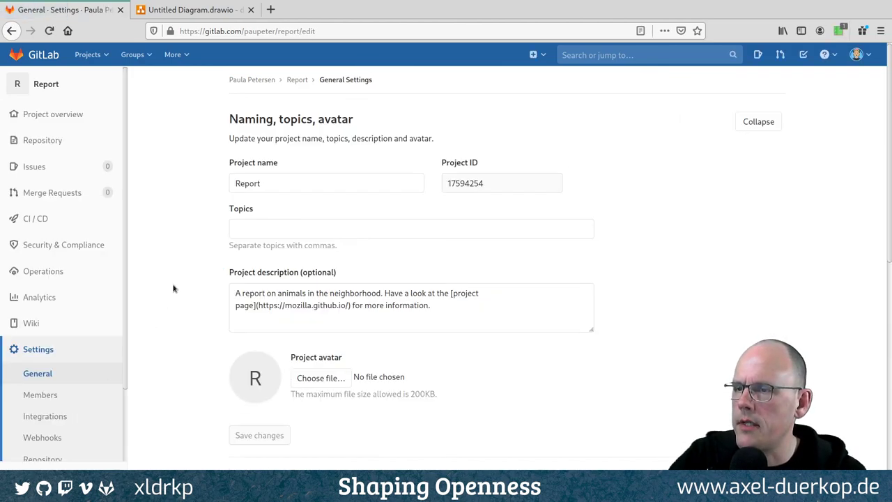
{"action": "scroll", "coordinate": [175, 289], "scroll_direction": "down", "scroll_amount": 3}
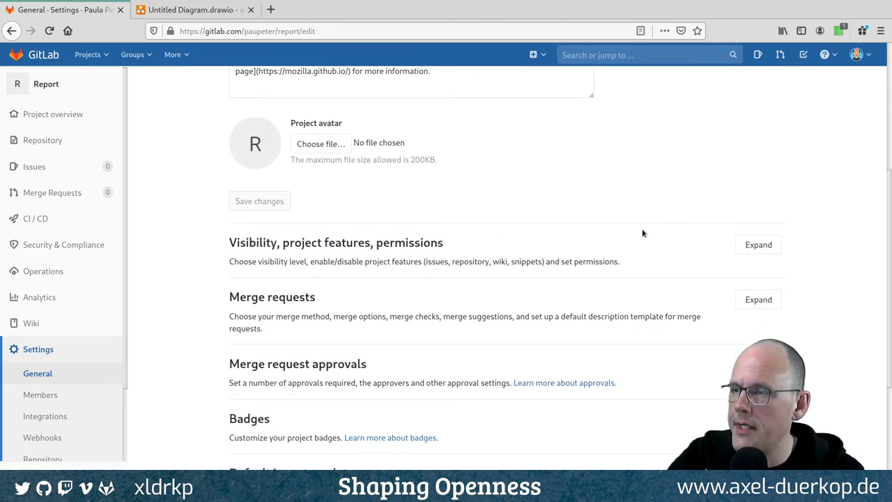
{"action": "left_click", "coordinate": [758, 244]}
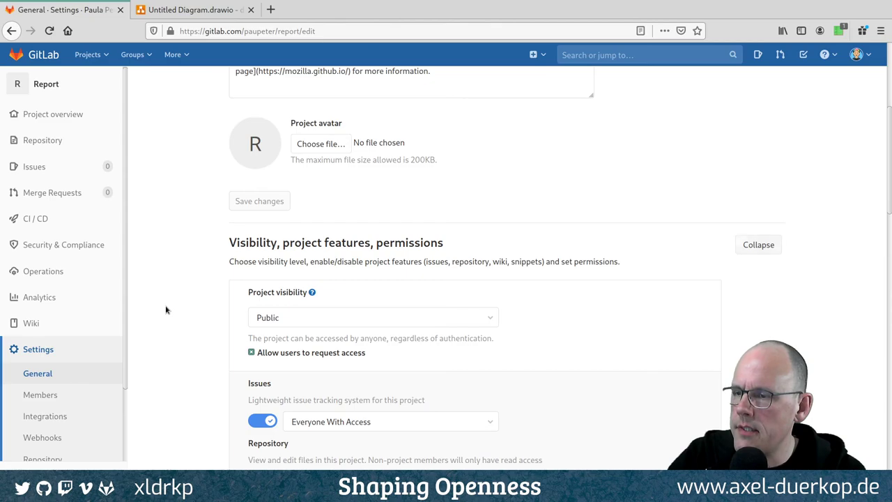
{"action": "scroll", "coordinate": [168, 309], "scroll_direction": "down", "scroll_amount": 5}
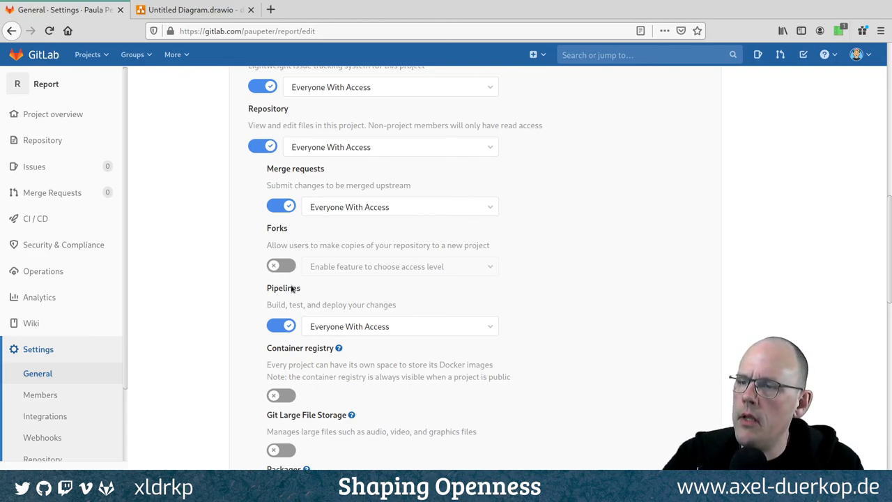
{"action": "left_click", "coordinate": [292, 270]}
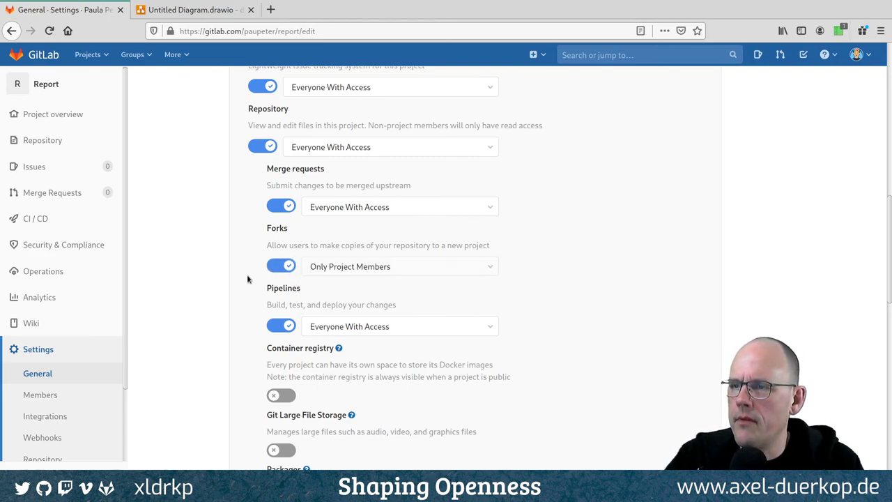
{"action": "scroll", "coordinate": [187, 285], "scroll_direction": "down", "scroll_amount": 5}
{"action": "scroll", "coordinate": [209, 313], "scroll_direction": "down", "scroll_amount": 2}
{"action": "left_click", "coordinate": [259, 359]}
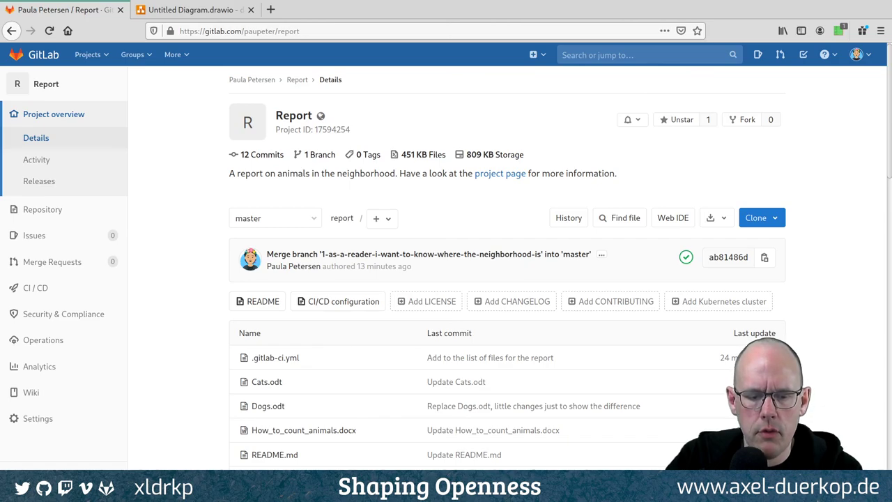
As the second user, reload the Report page and fork it into their own namespace
{"action": "key", "text": "alt+Tab"}
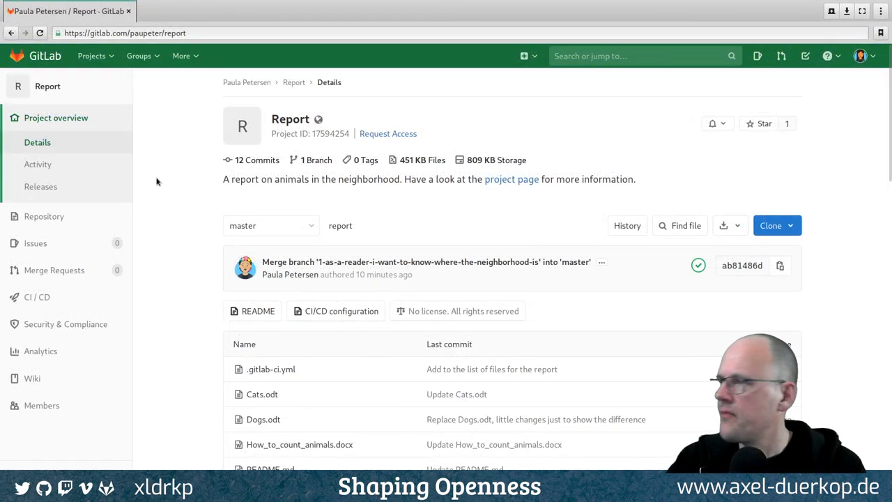
{"action": "key", "text": "F5"}
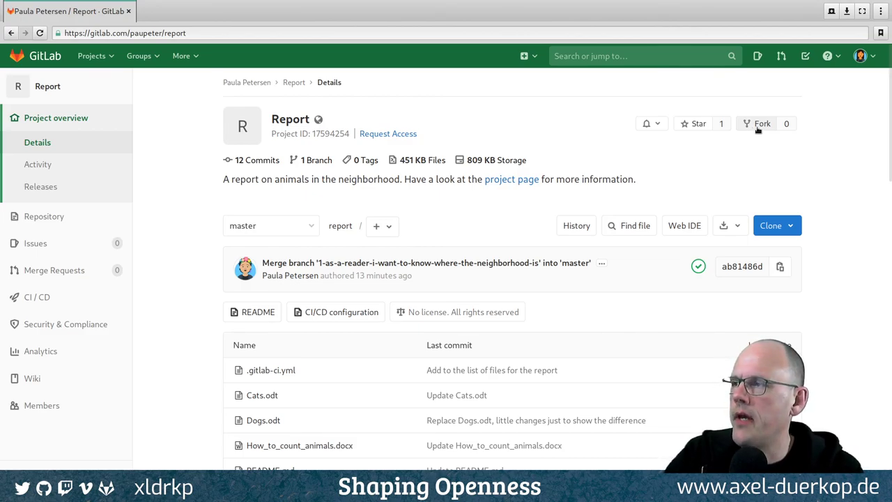
{"action": "left_click", "coordinate": [758, 128]}
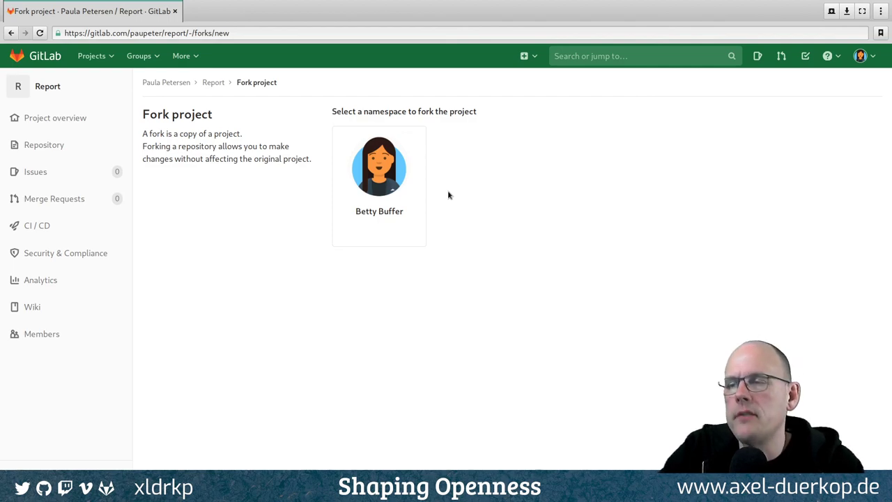
{"action": "left_click", "coordinate": [378, 184]}
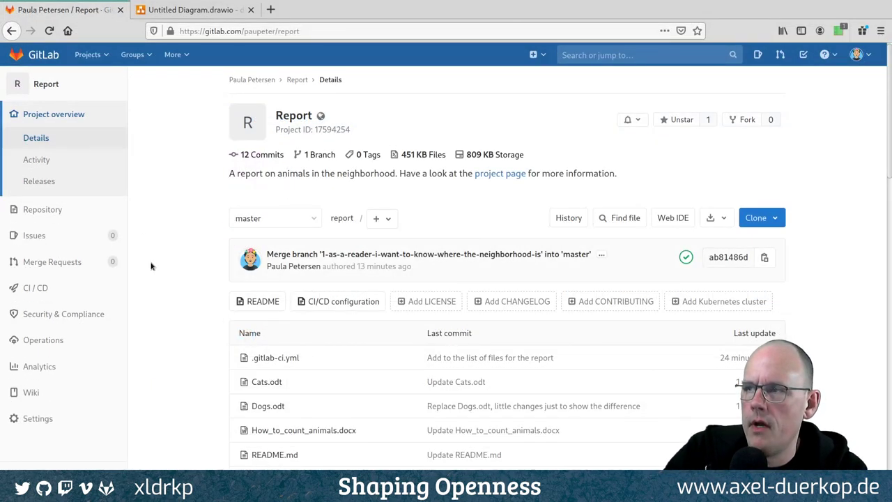
Reload the original Report project so its Fork counter shows 1
{"action": "key", "text": "F5"}
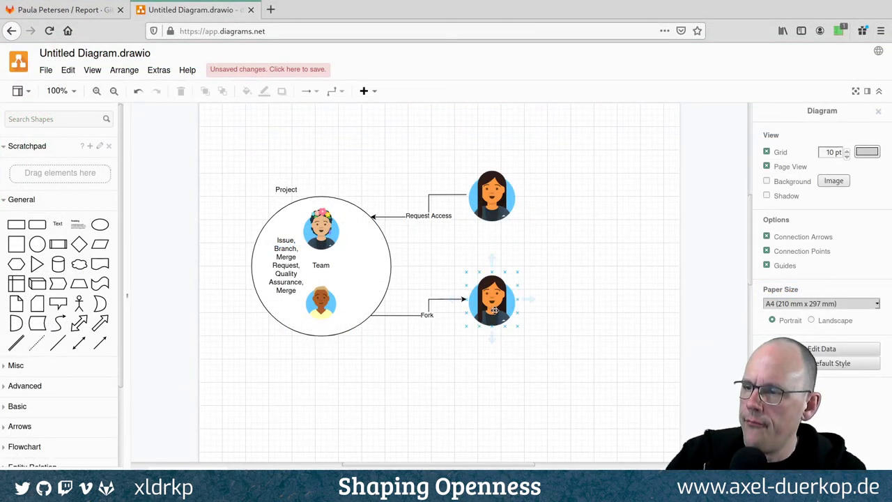
Place a copy of the Project circle group to the right of the original
{"action": "left_click", "coordinate": [233, 176]}
{"action": "left_click_drag", "start_coordinate": [234, 177], "coordinate": [400, 393]}
{"action": "left_click_drag", "start_coordinate": [365, 279], "coordinate": [634, 338]}
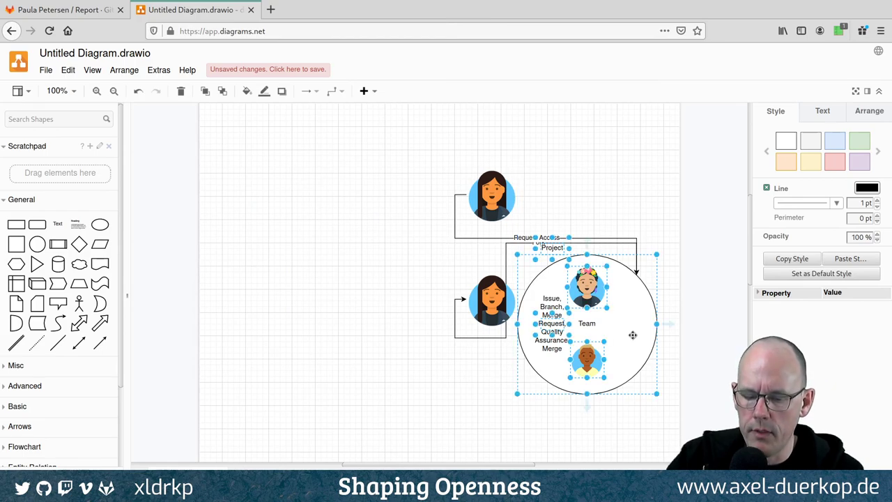
{"action": "key", "text": "ctrl+z"}
{"action": "left_click_drag", "start_coordinate": [358, 276], "coordinate": [637, 315]}
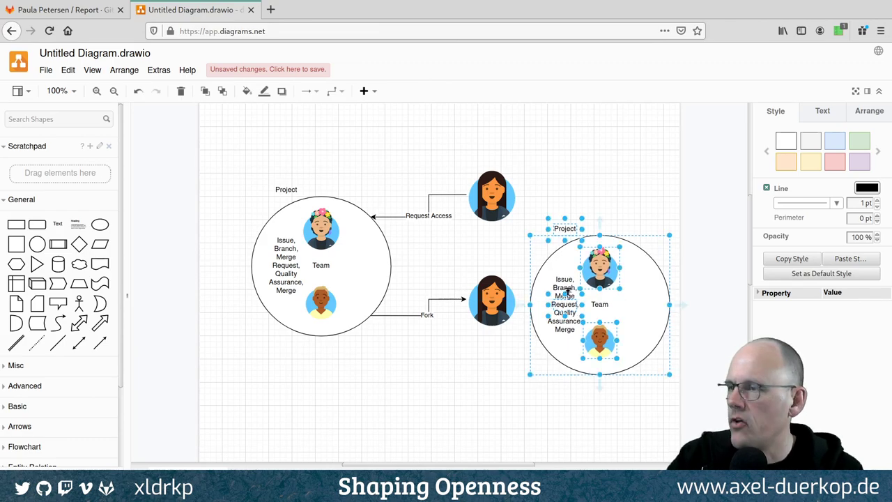
{"action": "left_click", "coordinate": [466, 388]}
Remove both people from the copy and move the forking person inside, brought to front
{"action": "left_click", "coordinate": [591, 274]}
{"action": "key", "text": "Delete"}
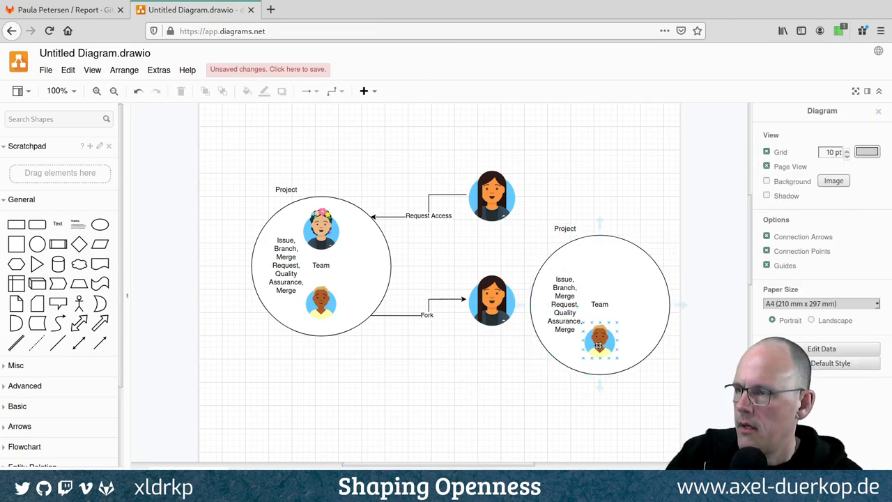
{"action": "left_click", "coordinate": [598, 343]}
{"action": "key", "text": "Delete"}
{"action": "left_click", "coordinate": [481, 308]}
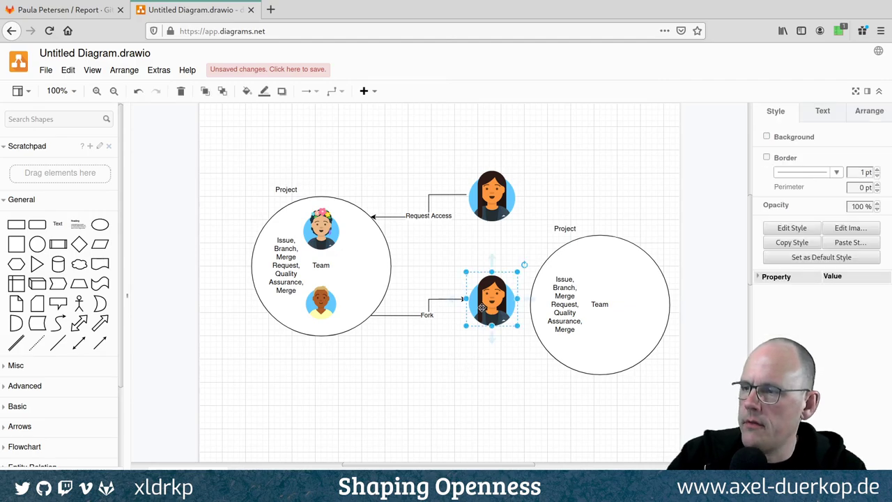
{"action": "left_click_drag", "start_coordinate": [503, 307], "coordinate": [620, 280]}
{"action": "left_click", "coordinate": [869, 110]}
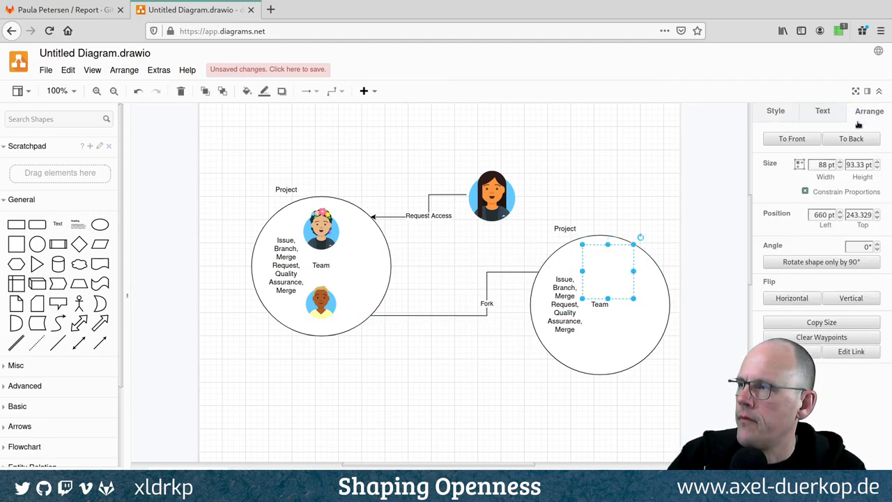
{"action": "left_click", "coordinate": [797, 142]}
{"action": "left_click", "coordinate": [633, 211]}
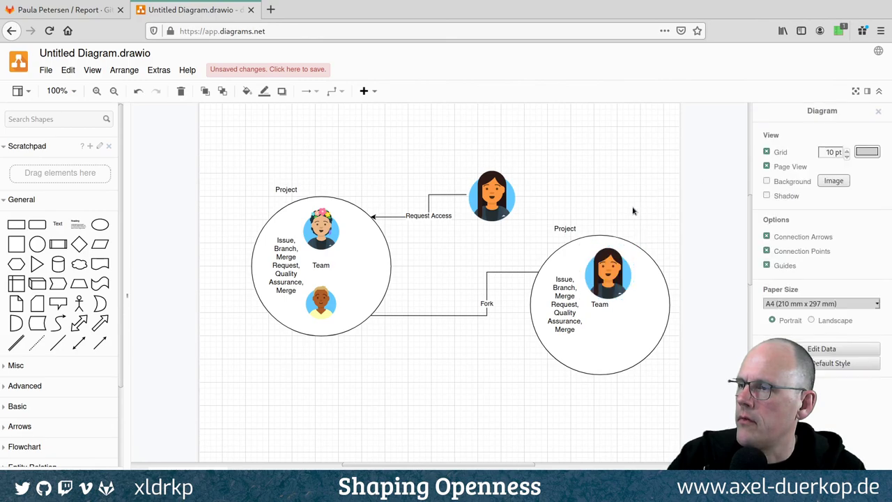
Reattach the Fork arrow to the copied circle's edge
{"action": "left_click", "coordinate": [515, 272]}
{"action": "left_click_drag", "start_coordinate": [582, 276], "coordinate": [532, 291]}
{"action": "left_click", "coordinate": [462, 280]}
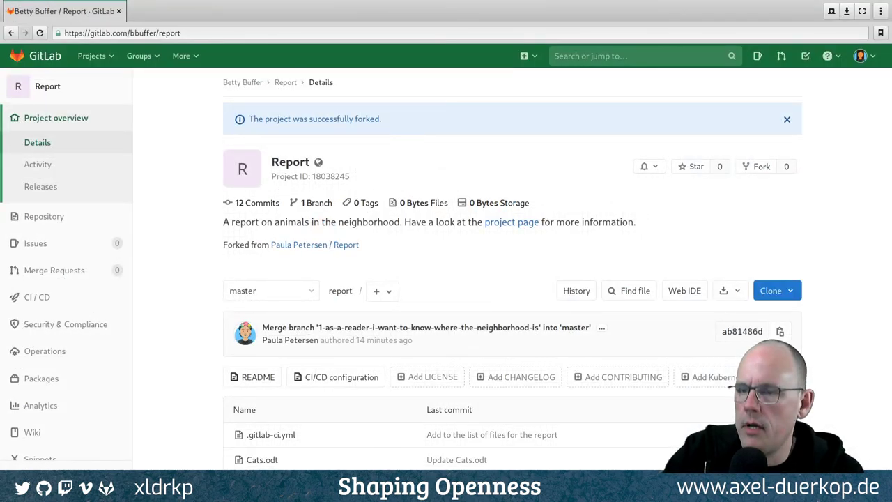
From the forked Report's Issues list, start a new blank issue
{"action": "scroll", "coordinate": [162, 259], "scroll_direction": "down", "scroll_amount": 2}
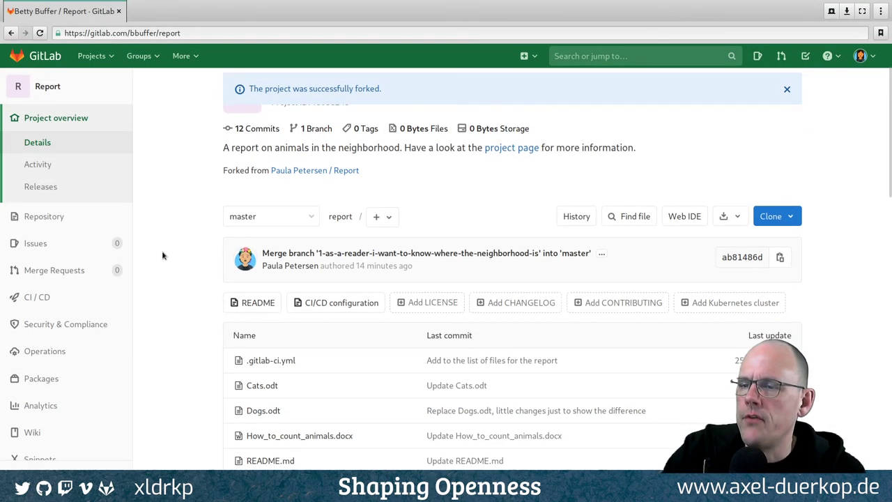
{"action": "scroll", "coordinate": [163, 258], "scroll_direction": "up", "scroll_amount": 2}
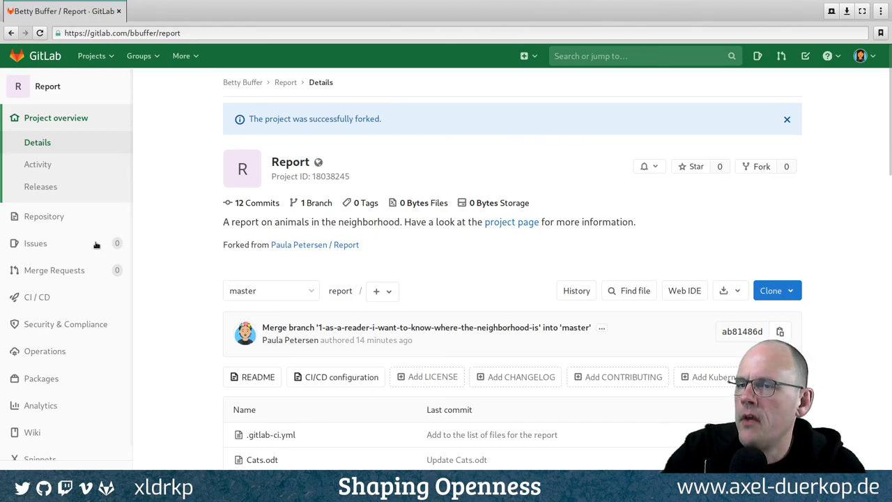
{"action": "mouse_move", "coordinate": [117, 245]}
{"action": "left_click", "coordinate": [160, 246]}
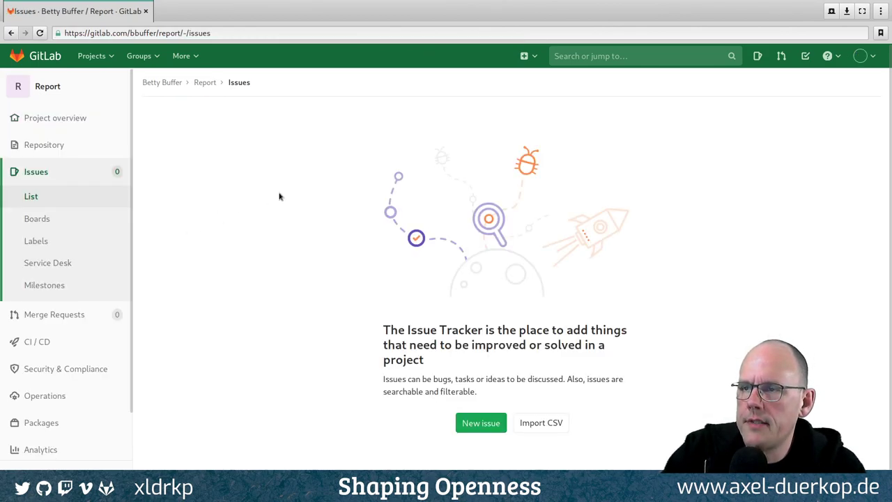
{"action": "left_click", "coordinate": [475, 426]}
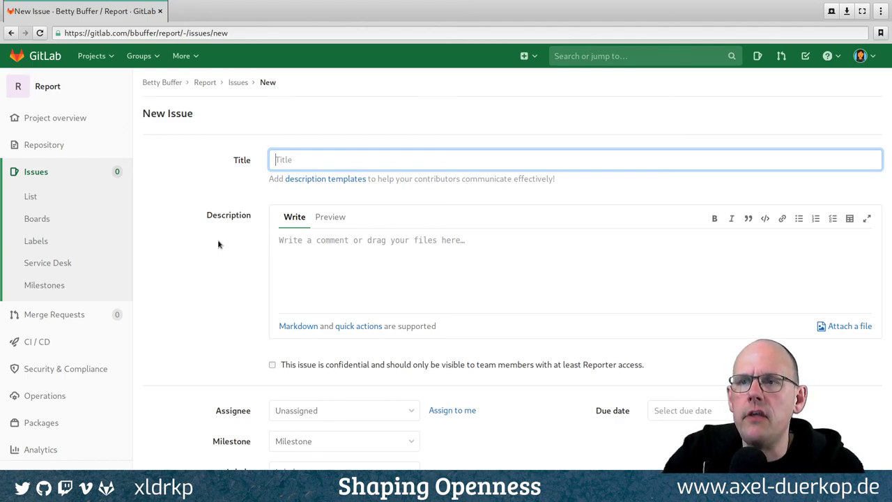
Enter the issue title 'As a reader, I would like to see some pictures of the animals'
{"action": "type", "text": "As a reader,"}
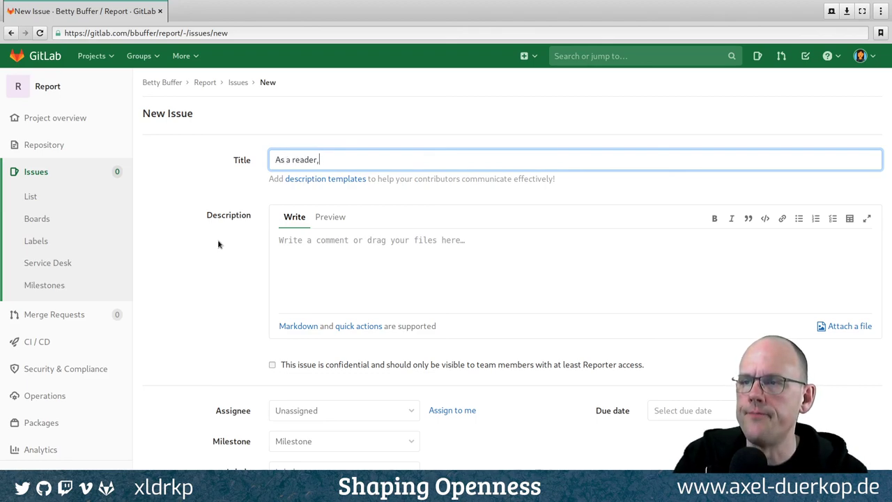
{"action": "type", "text": " I would like to see somd"}
{"action": "type", "text": " pictures of th"}
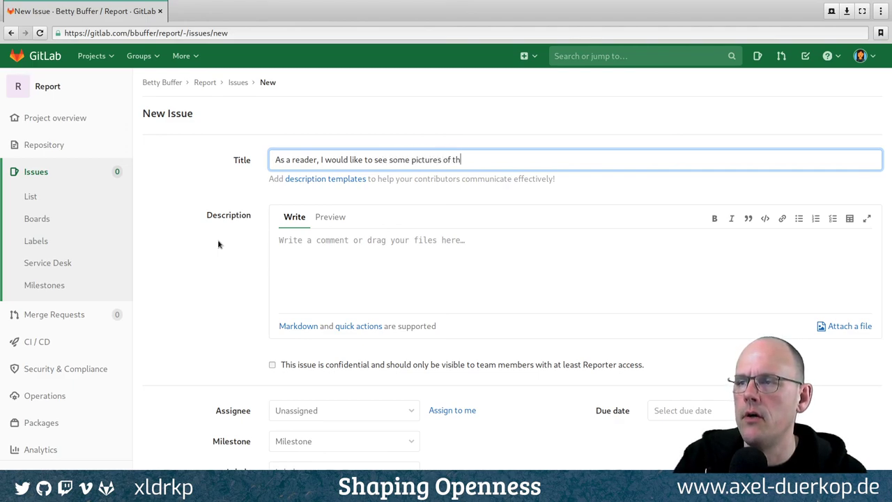
{"action": "type", "text": "e animals"}
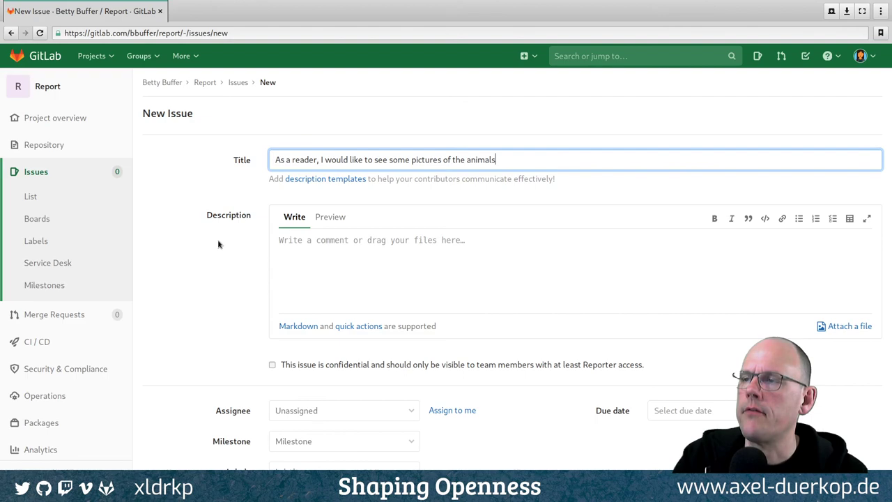
Describe the issue as 'I want to see cats! It's the internetz!', assign it to yourself, and submit
{"action": "left_click", "coordinate": [377, 269]}
{"action": "type", "text": "I want to see cats"}
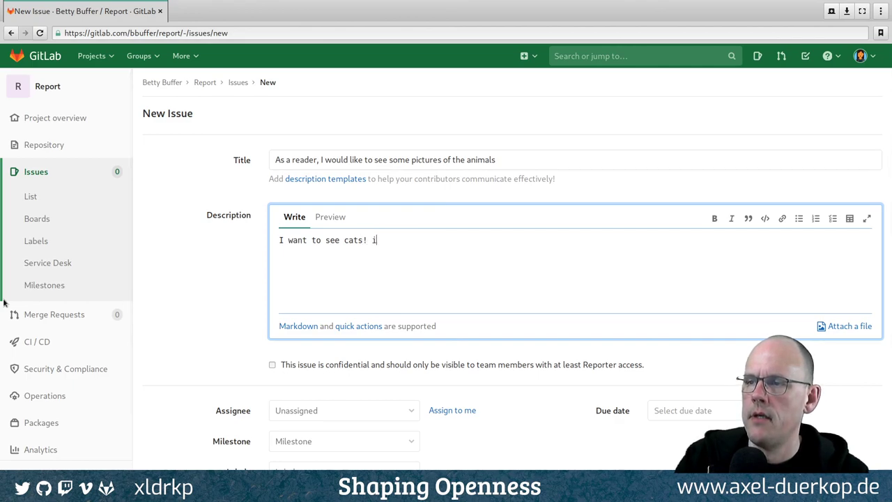
{"action": "type", "text": "! It's the "}
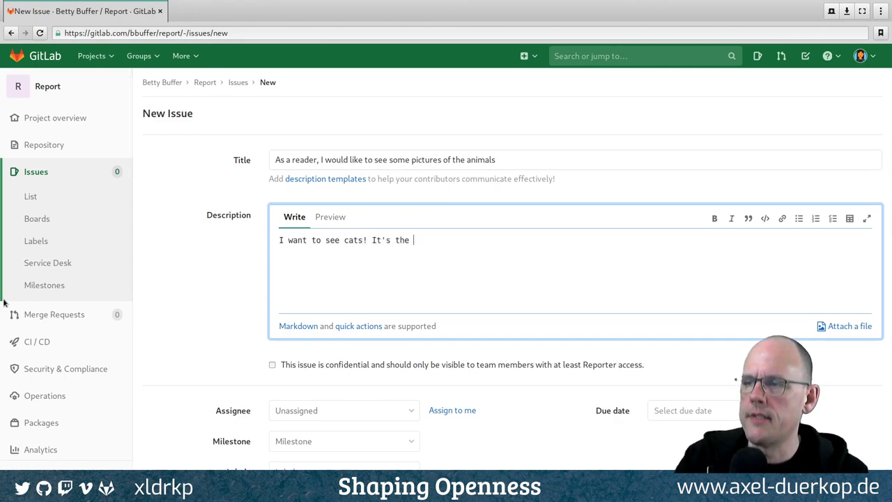
{"action": "type", "text": "interne"}
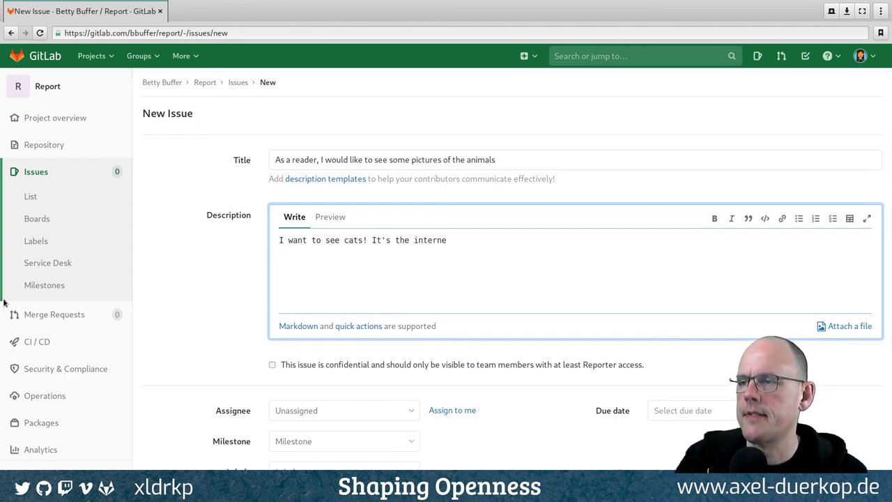
{"action": "type", "text": "tz!"}
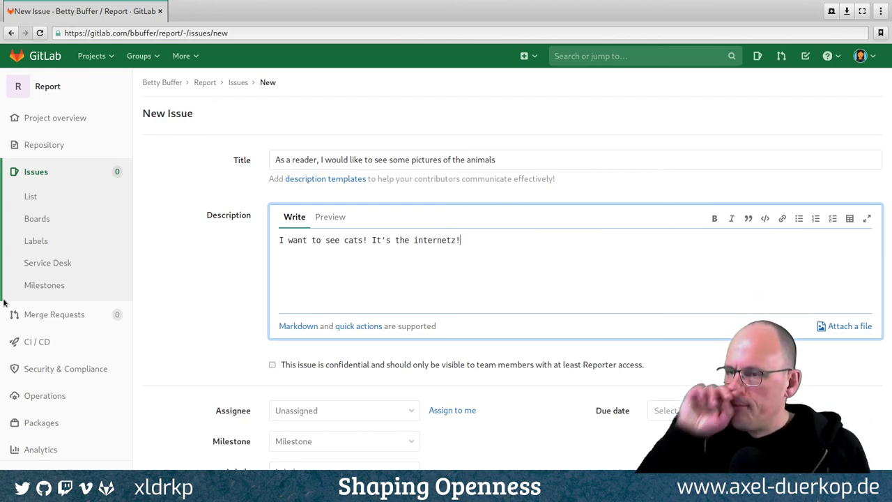
{"action": "left_click", "coordinate": [446, 410]}
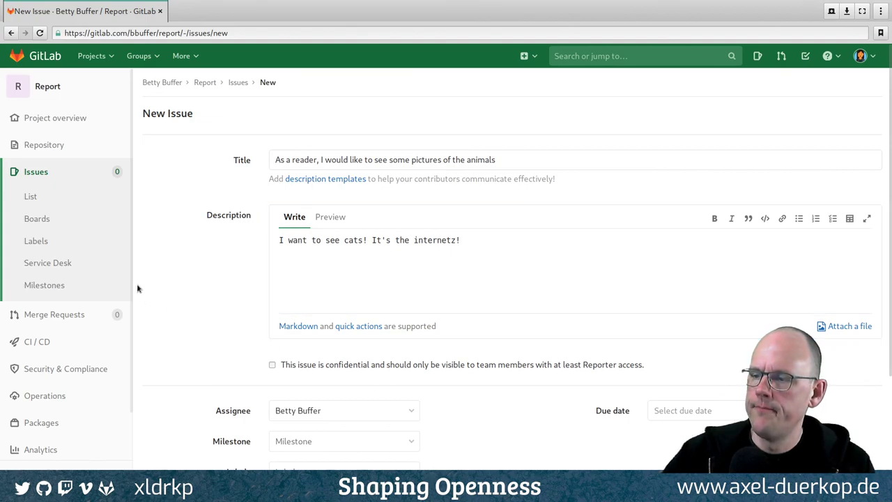
{"action": "scroll", "coordinate": [151, 297], "scroll_direction": "down", "scroll_amount": 2}
{"action": "left_click", "coordinate": [190, 464]}
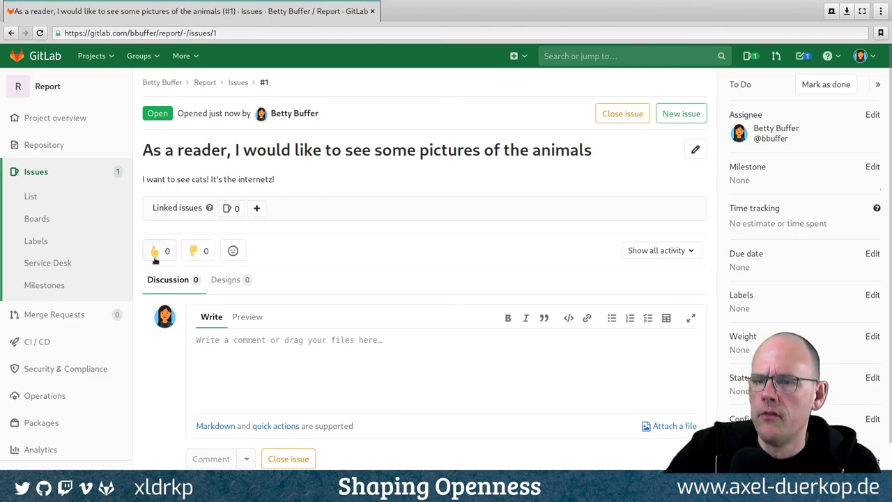
Go from the issue to the forked Report's General settings page via the sidebar
{"action": "left_click", "coordinate": [75, 147]}
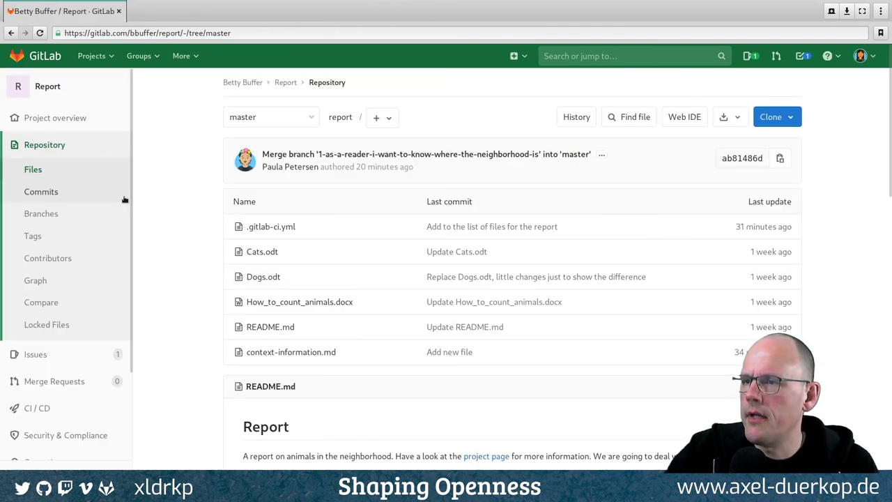
{"action": "scroll", "coordinate": [155, 238], "scroll_direction": "down", "scroll_amount": 2}
{"action": "scroll", "coordinate": [175, 223], "scroll_direction": "up", "scroll_amount": 2}
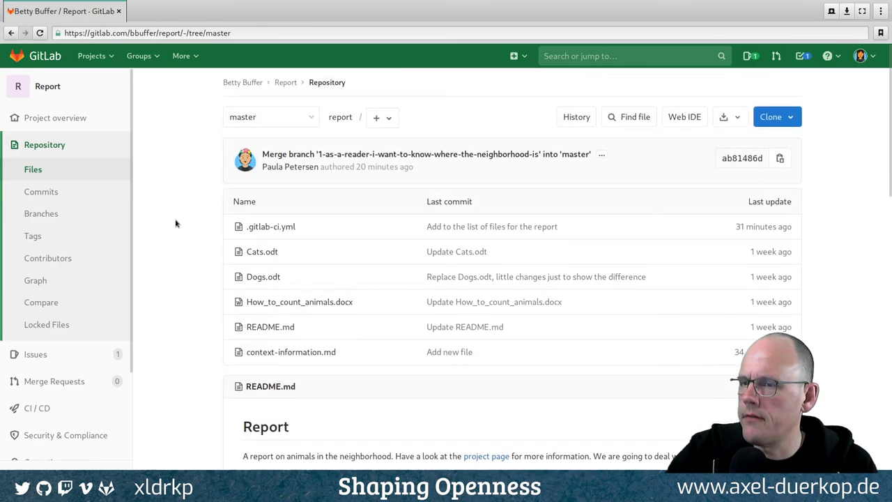
{"action": "scroll", "coordinate": [73, 290], "scroll_direction": "down", "scroll_amount": 3}
{"action": "scroll", "coordinate": [71, 332], "scroll_direction": "down", "scroll_amount": 2}
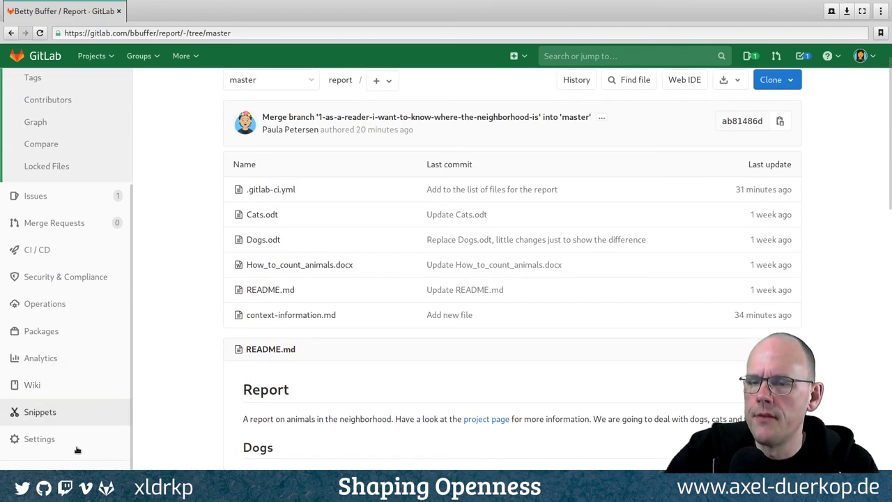
{"action": "mouse_move", "coordinate": [76, 437]}
{"action": "left_click", "coordinate": [175, 272]}
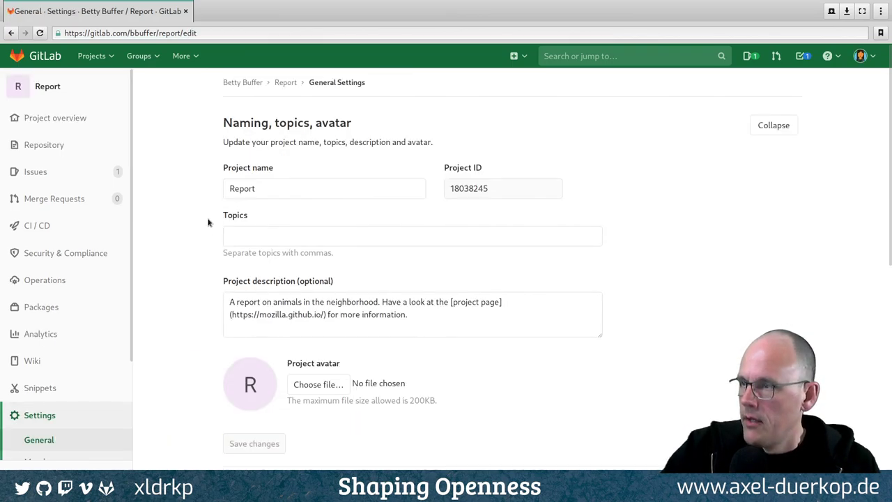
In visibility and project features, turn off Git LFS, Packages, Wiki, Snippets and Pages
{"action": "scroll", "coordinate": [199, 223], "scroll_direction": "down", "scroll_amount": 5}
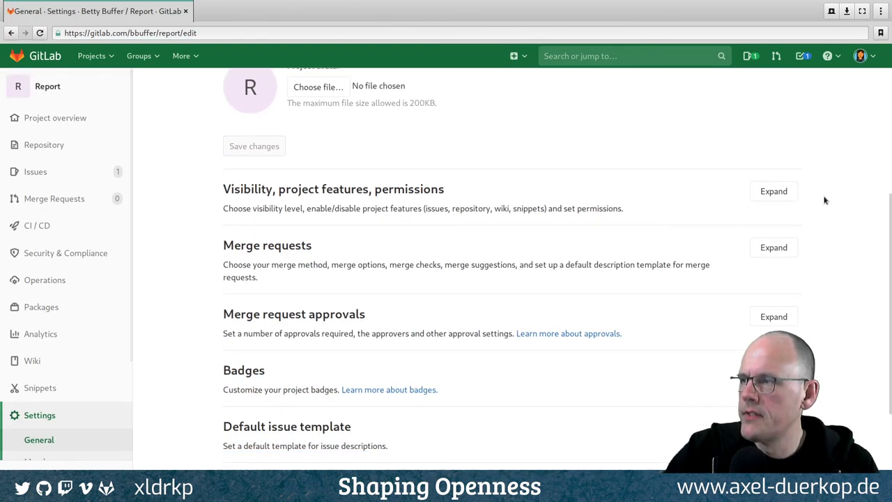
{"action": "left_click", "coordinate": [797, 194]}
{"action": "scroll", "coordinate": [161, 218], "scroll_direction": "down", "scroll_amount": 1}
{"action": "scroll", "coordinate": [167, 216], "scroll_direction": "down", "scroll_amount": 5}
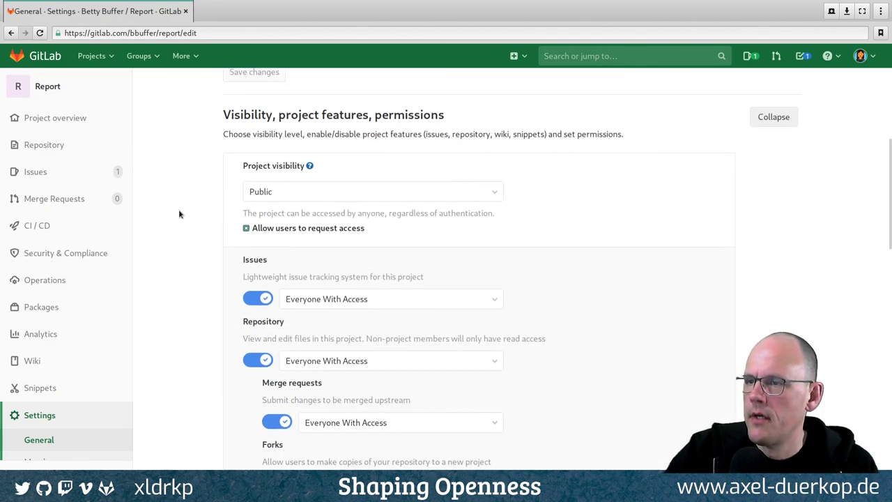
{"action": "scroll", "coordinate": [182, 208], "scroll_direction": "down", "scroll_amount": 5}
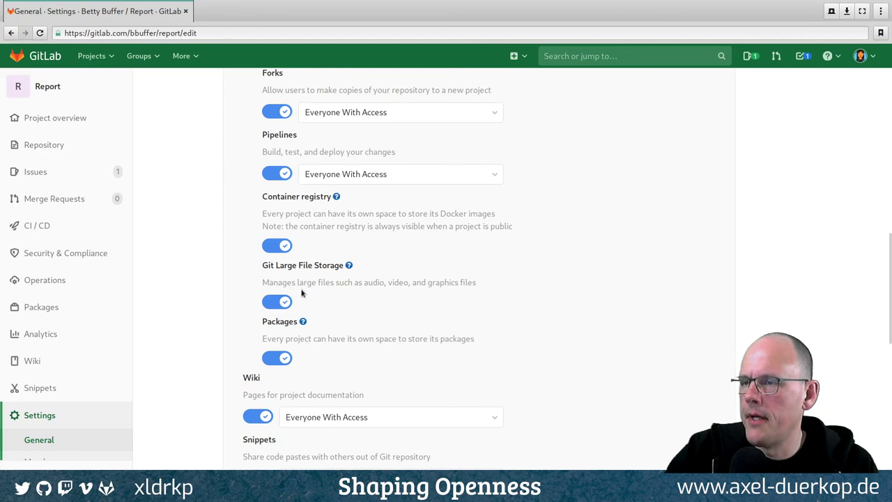
{"action": "left_click", "coordinate": [277, 301]}
{"action": "left_click", "coordinate": [277, 358]}
{"action": "scroll", "coordinate": [160, 321], "scroll_direction": "down", "scroll_amount": 2}
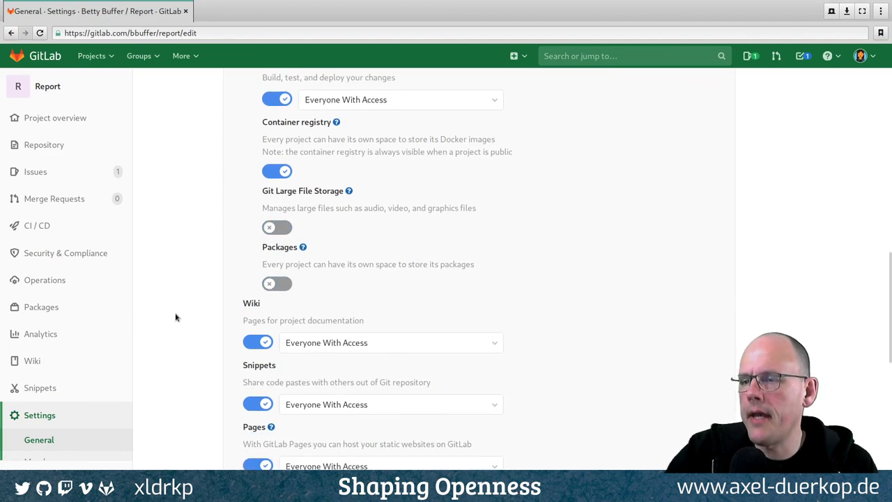
{"action": "scroll", "coordinate": [209, 334], "scroll_direction": "down", "scroll_amount": 1}
{"action": "left_click", "coordinate": [263, 307]}
{"action": "left_click", "coordinate": [266, 367]}
{"action": "left_click", "coordinate": [266, 429]}
Save the reduced feature settings and return to the project's issues
{"action": "scroll", "coordinate": [182, 341], "scroll_direction": "down", "scroll_amount": 1}
{"action": "scroll", "coordinate": [184, 340], "scroll_direction": "down", "scroll_amount": 1}
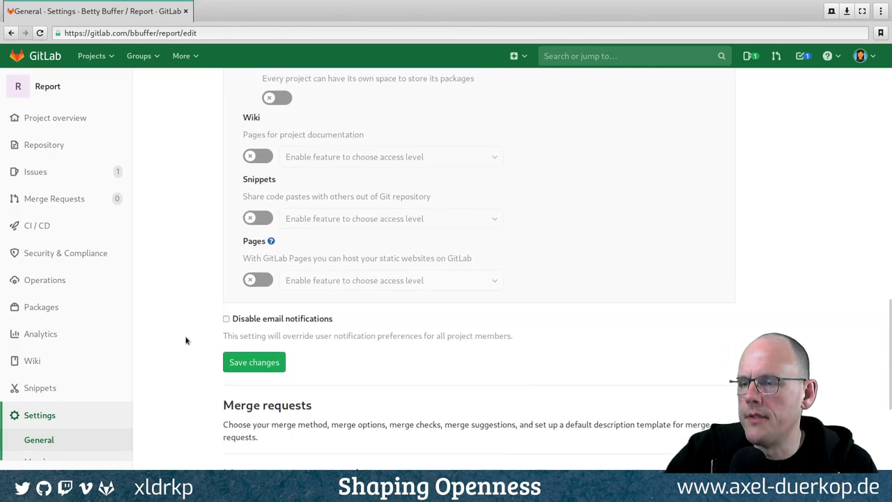
{"action": "left_click", "coordinate": [255, 363]}
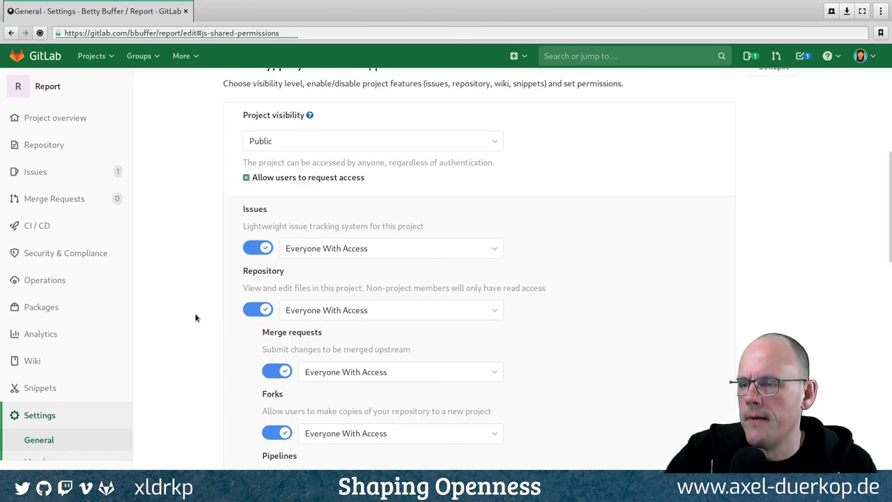
{"action": "scroll", "coordinate": [195, 309], "scroll_direction": "down", "scroll_amount": 2}
{"action": "scroll", "coordinate": [195, 307], "scroll_direction": "down", "scroll_amount": 2}
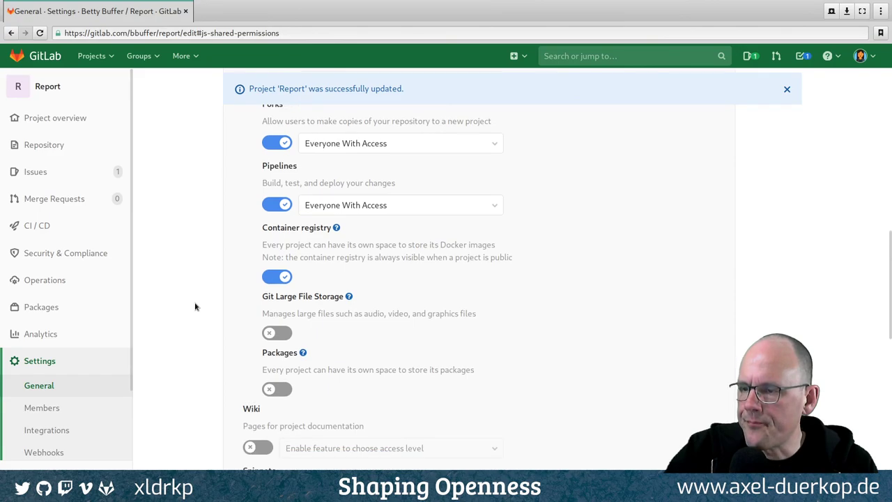
{"action": "scroll", "coordinate": [191, 300], "scroll_direction": "up", "scroll_amount": 2}
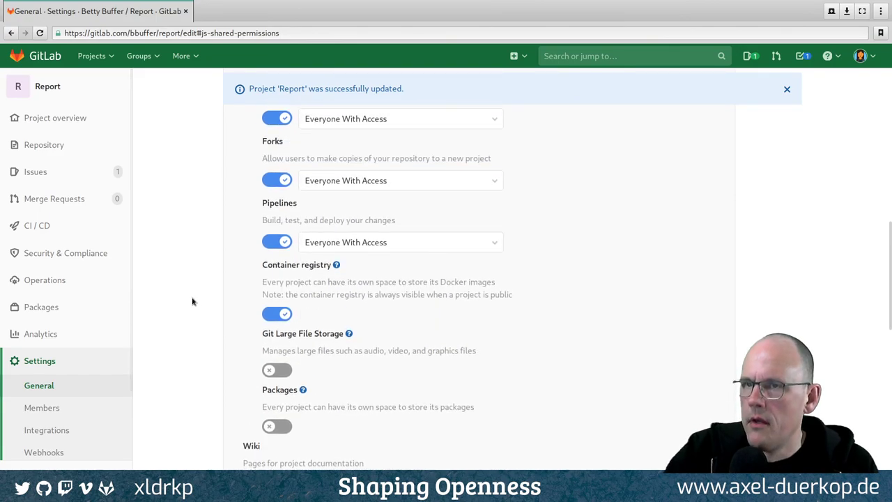
{"action": "left_click", "coordinate": [63, 175]}
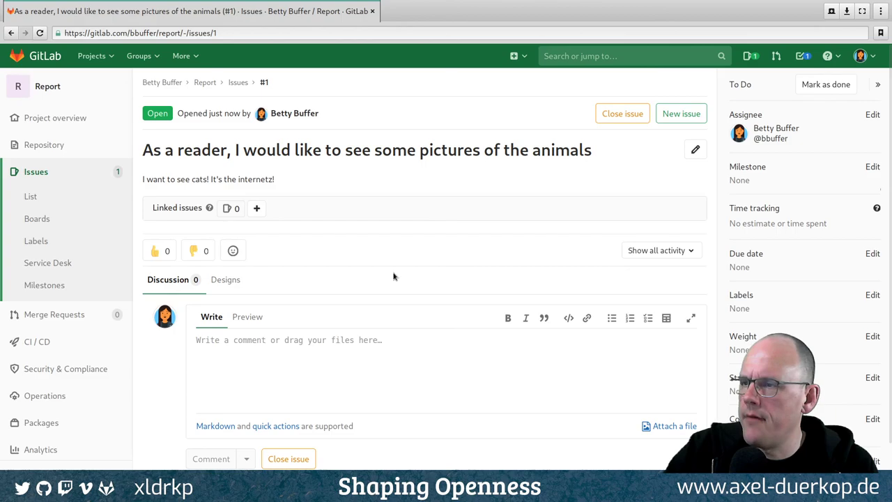
Review issue #1's title, selecting its words 'some', 'see', 'to' and 'like' one by one
{"action": "scroll", "coordinate": [410, 272], "scroll_direction": "down", "scroll_amount": 1}
{"action": "scroll", "coordinate": [410, 272], "scroll_direction": "up", "scroll_amount": 1}
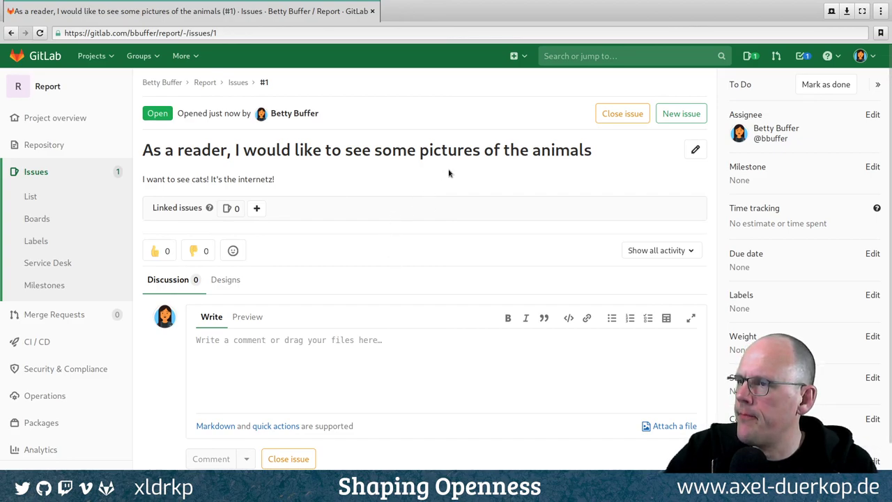
{"action": "left_click", "coordinate": [399, 151]}
{"action": "double_click", "coordinate": [380, 150]}
{"action": "left_click", "coordinate": [383, 150]}
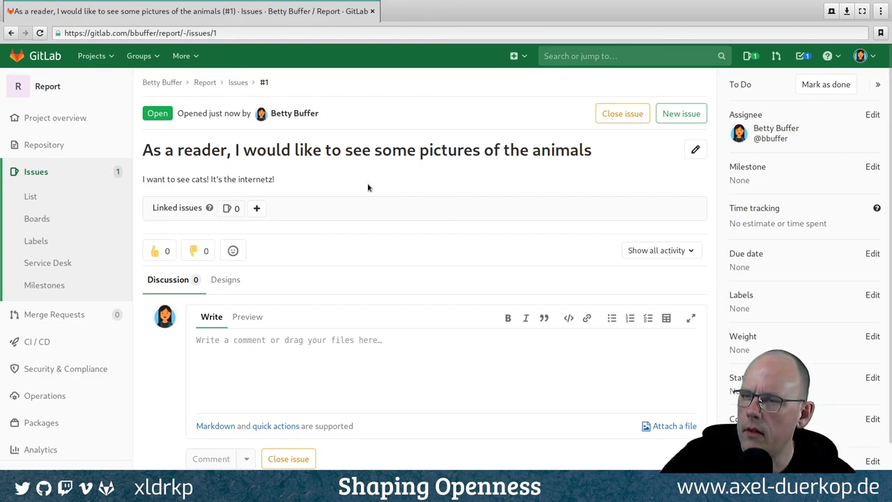
{"action": "double_click", "coordinate": [349, 151]}
{"action": "left_click", "coordinate": [350, 150]}
{"action": "double_click", "coordinate": [326, 152]}
{"action": "double_click", "coordinate": [309, 153]}
{"action": "left_click", "coordinate": [309, 154]}
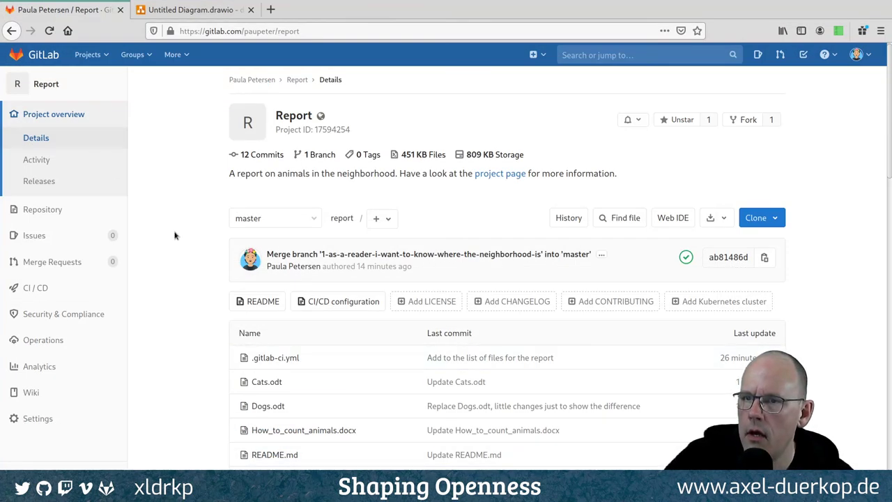
Start a new issue in the original Report titled 'As a reader, I want to see pictures in the report'
{"action": "left_click", "coordinate": [71, 241]}
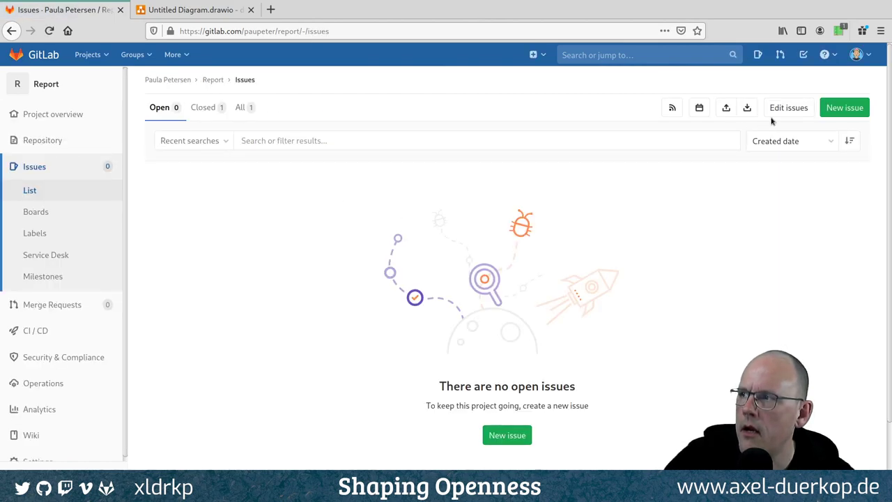
{"action": "left_click", "coordinate": [840, 108]}
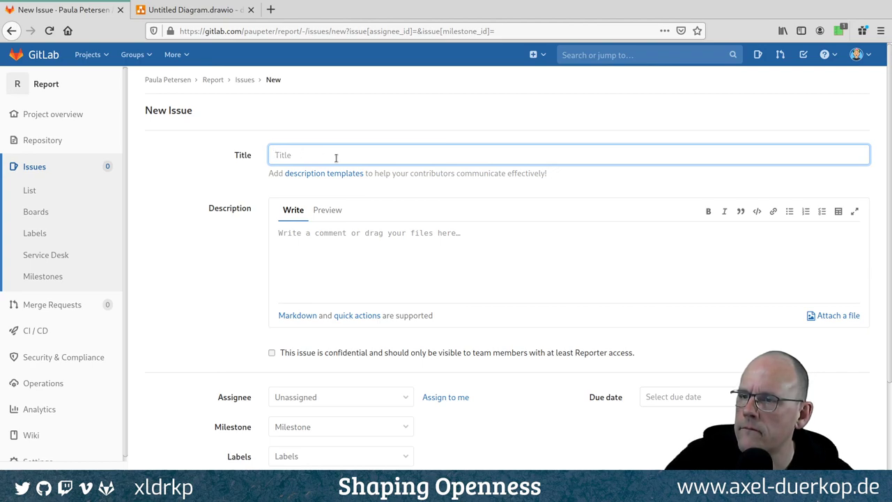
{"action": "type", "text": "As a reader"}
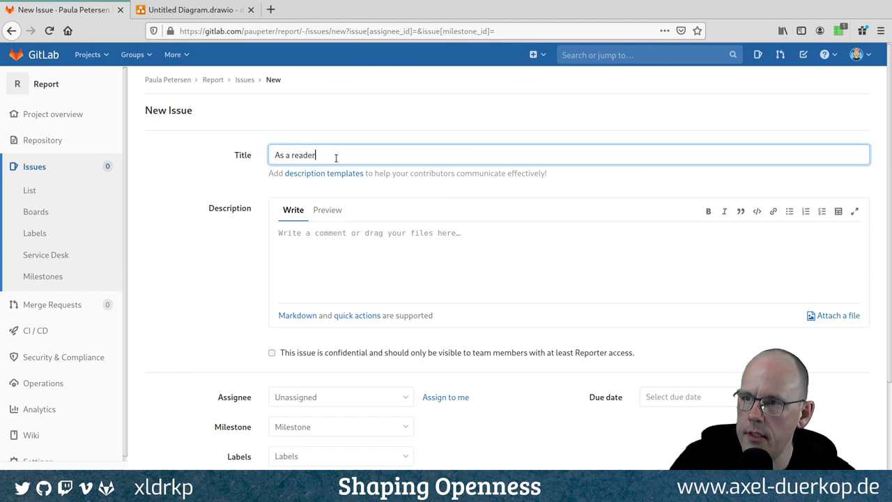
{"action": "type", "text": ", I want to"}
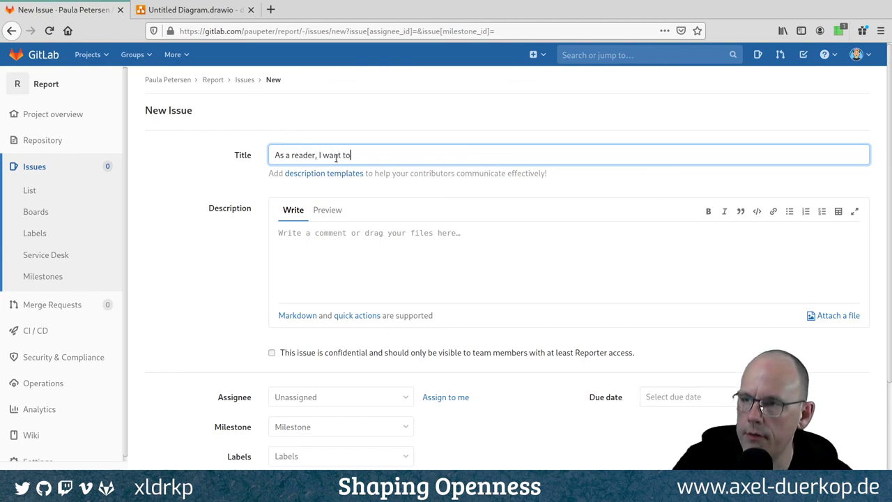
{"action": "type", "text": " see pictures i"}
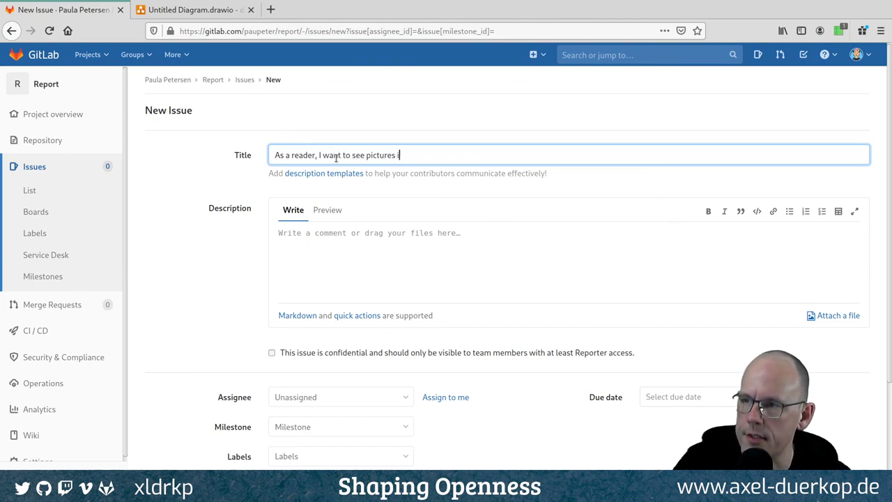
{"action": "type", "text": "n the report"}
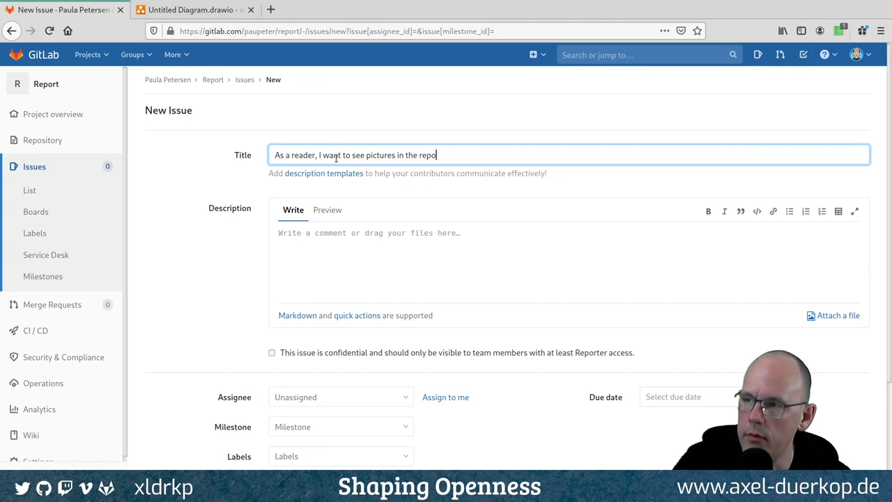
Give it the description 'Let me see cats!', assign it to yourself, and submit
{"action": "left_click", "coordinate": [481, 254]}
{"action": "type", "text": "S"}
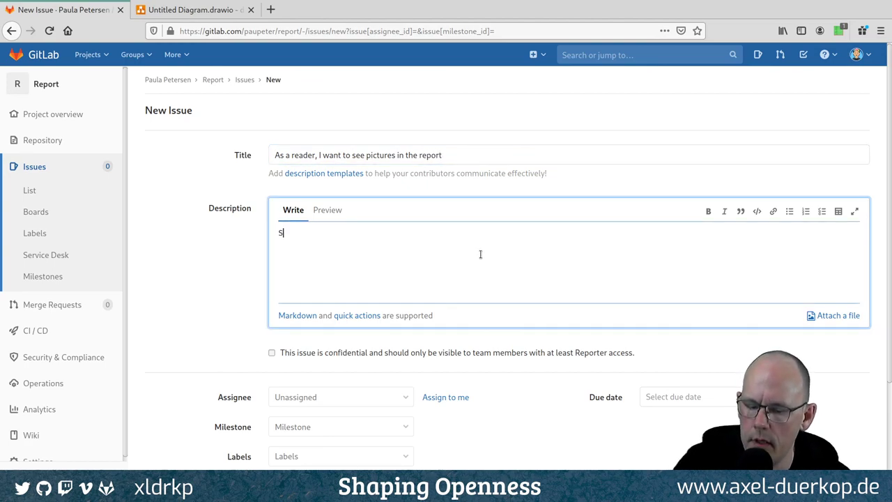
{"action": "type", "text": "et me"}
{"action": "key", "text": "BackSpace"}
{"action": "key", "text": "BackSpace"}
{"action": "key", "text": "BackSpace"}
{"action": "type", "text": "me see cats!"}
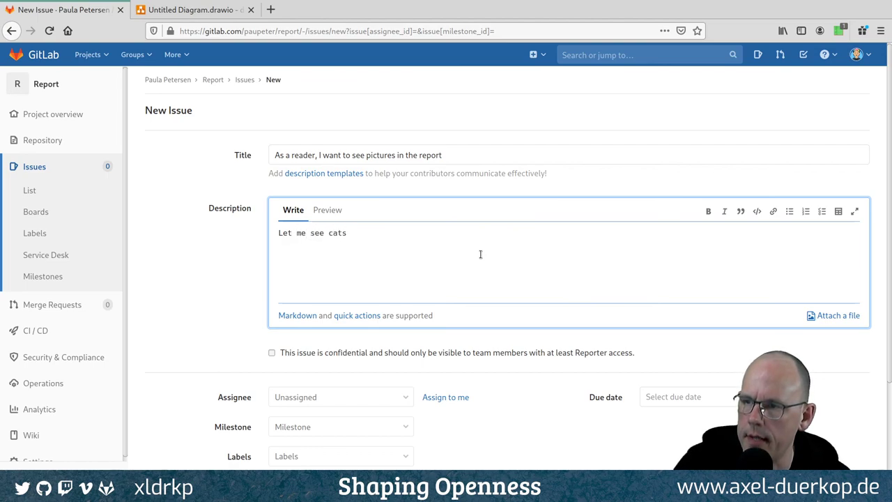
{"action": "left_click", "coordinate": [446, 397]}
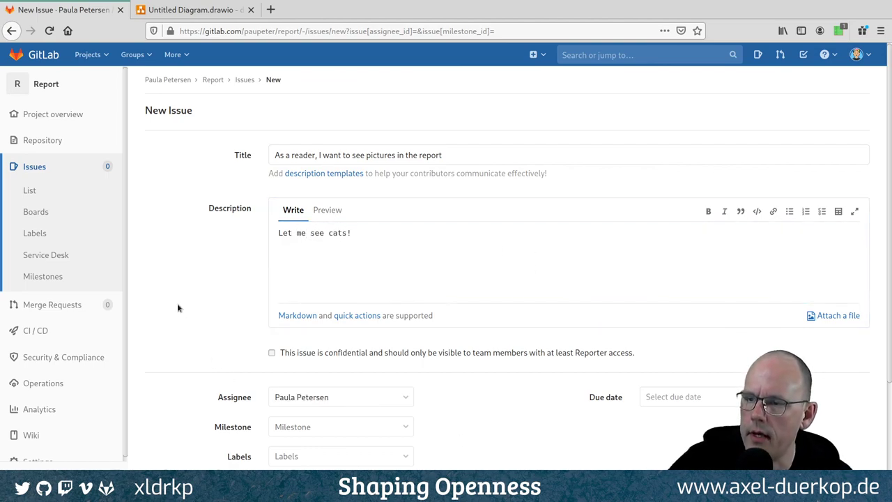
{"action": "scroll", "coordinate": [179, 314], "scroll_direction": "down", "scroll_amount": 3}
{"action": "left_click", "coordinate": [188, 411]}
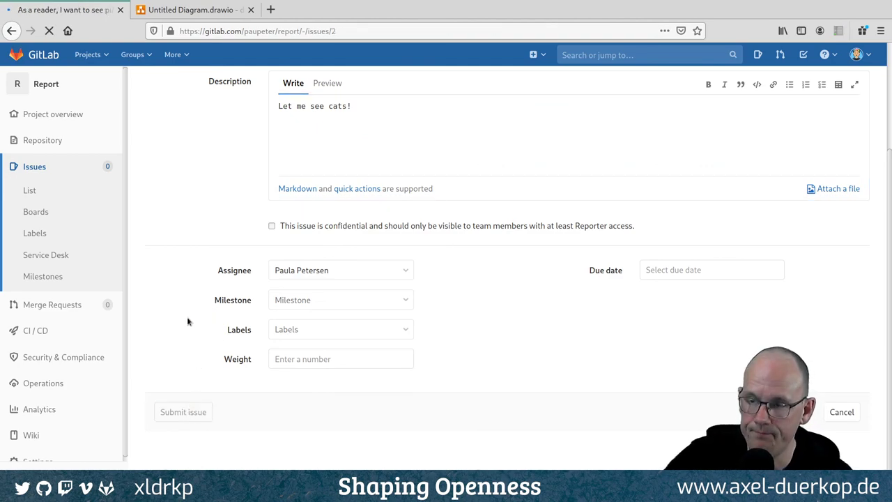